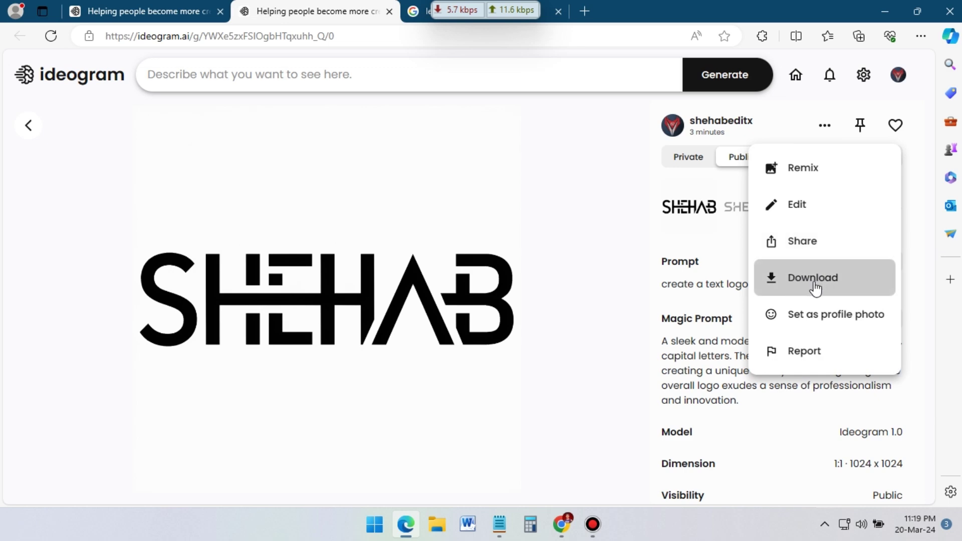
# - Switch to Adobe Illustrator and open the downloaded text logo JPG from the Downloads folder
pyautogui.press('super')
pyautogui.click(396, 148)
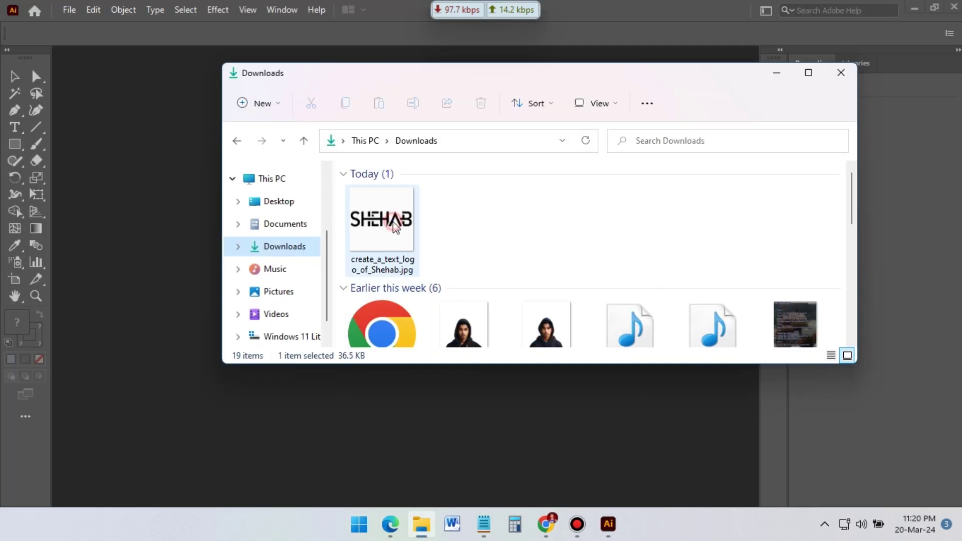
pyautogui.click(393, 221)
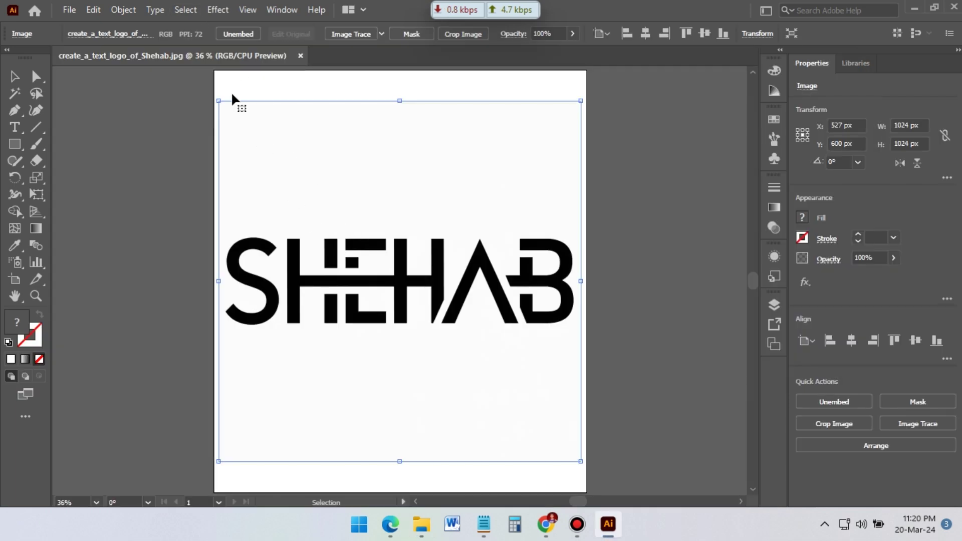
# - Trace the logo image with the Low Fidelity Photo preset and expand the tracing into paths
pyautogui.click(383, 35)
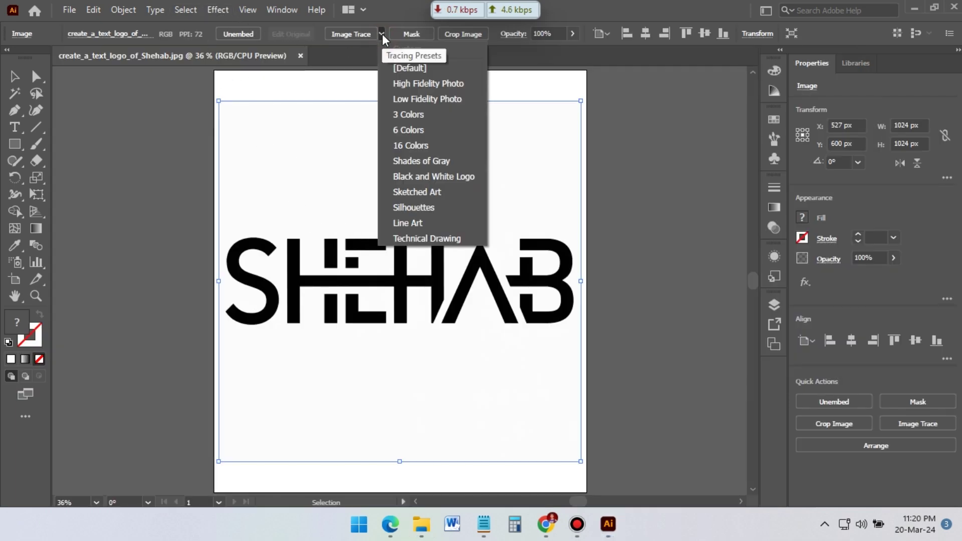
pyautogui.click(430, 100)
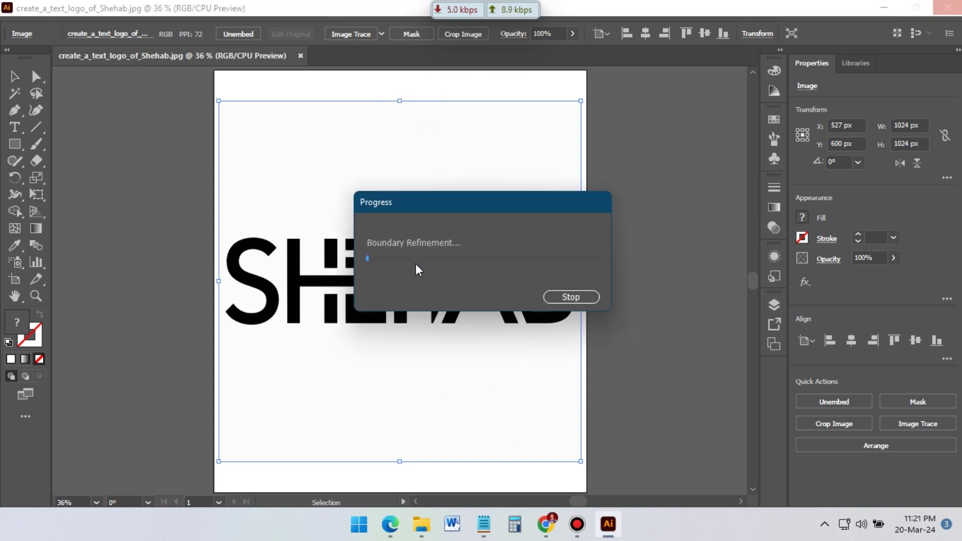
pyautogui.click(358, 35)
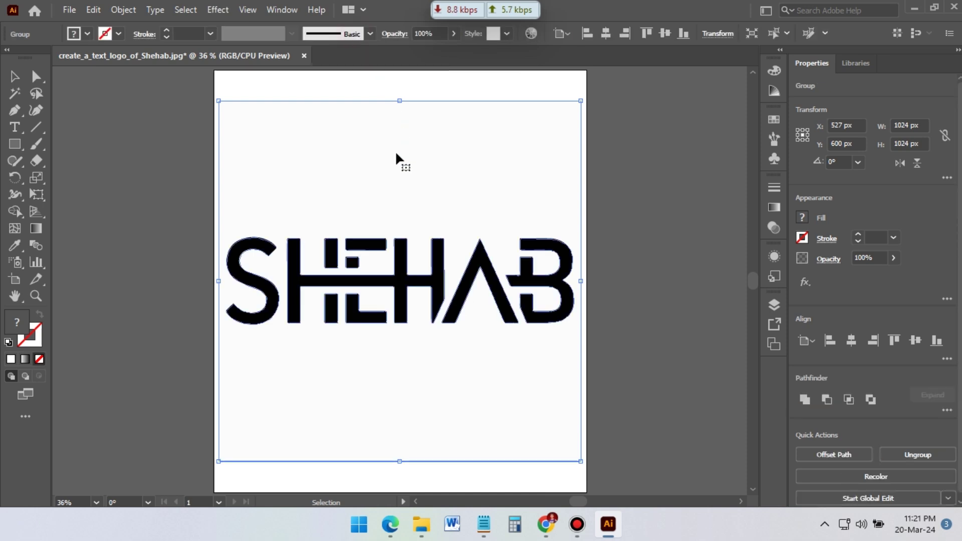
# - Ungroup the expanded tracing and delete the off-white background shape behind the lettering
pyautogui.rightClick(401, 253)
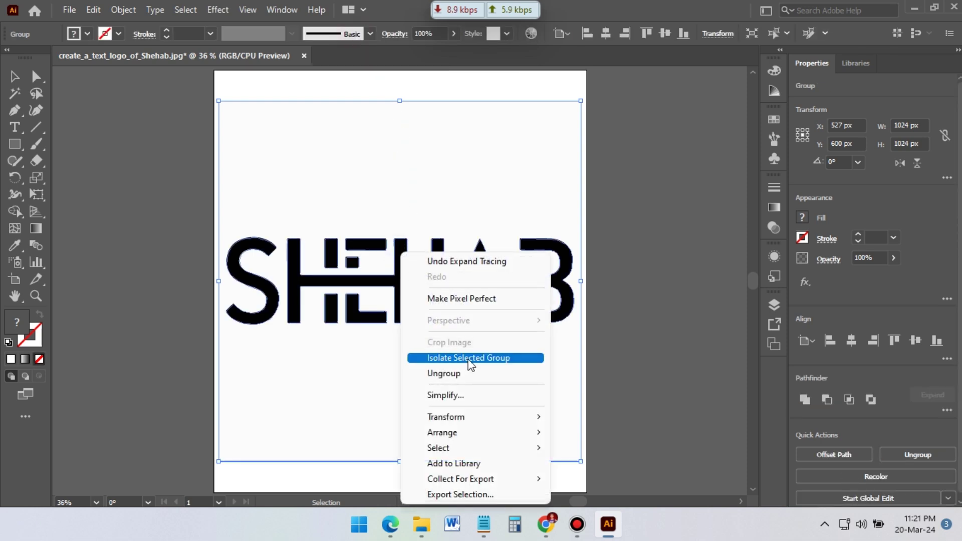
pyautogui.click(453, 372)
pyautogui.click(178, 217)
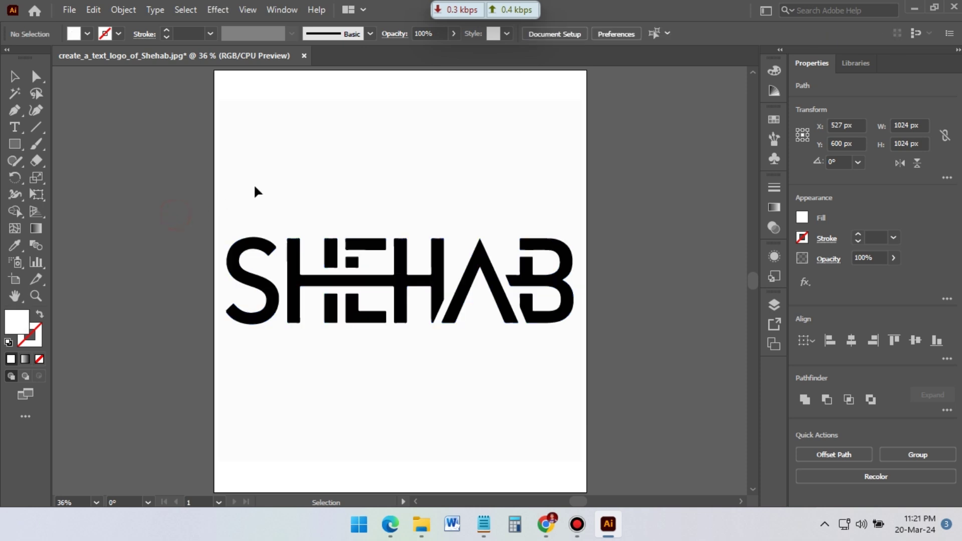
pyautogui.click(264, 191)
pyautogui.press('Delete')
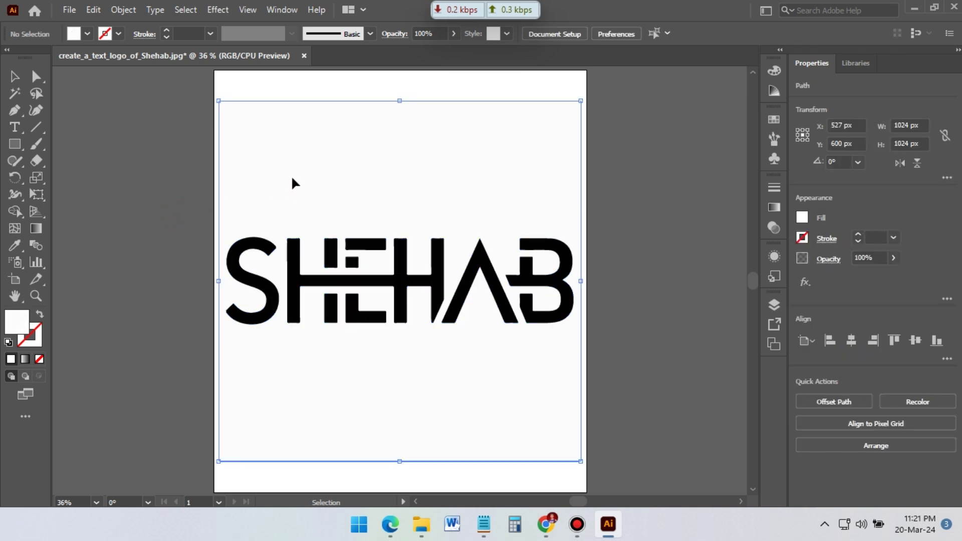
# - Create a new document named logo, 1024 px wide and 1024 px high
pyautogui.click(69, 10)
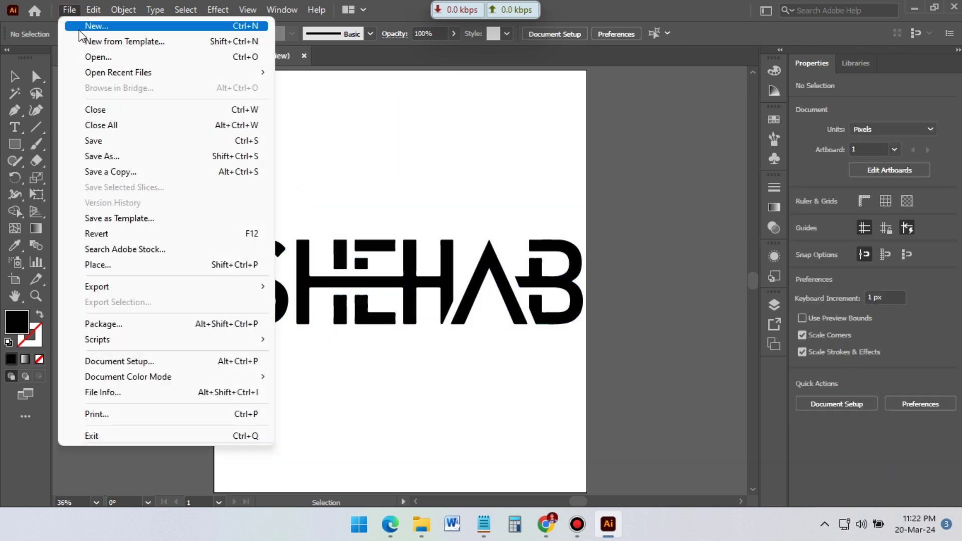
pyautogui.click(80, 29)
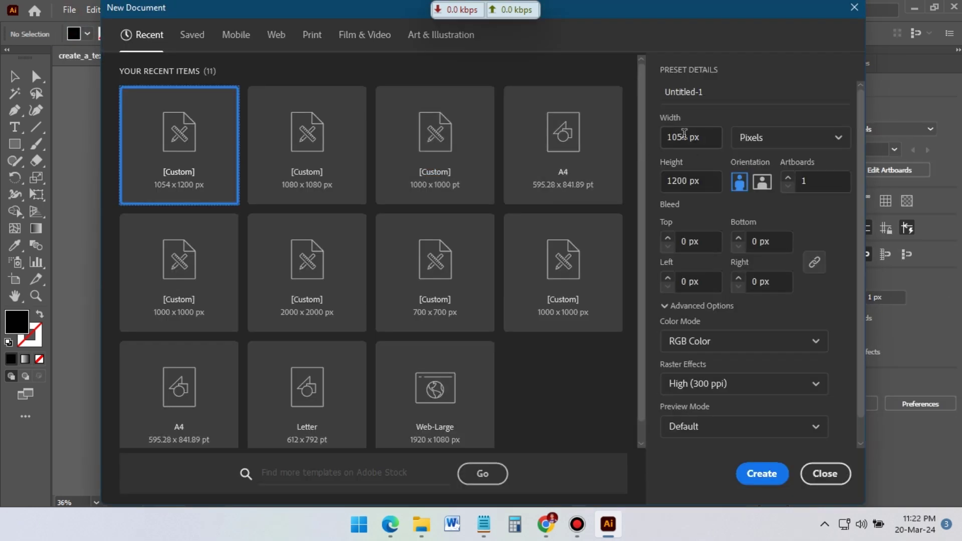
pyautogui.doubleClick(678, 136)
pyautogui.write('1024')
pyautogui.doubleClick(683, 180)
pyautogui.write('1024')
pyautogui.tripleClick(687, 92)
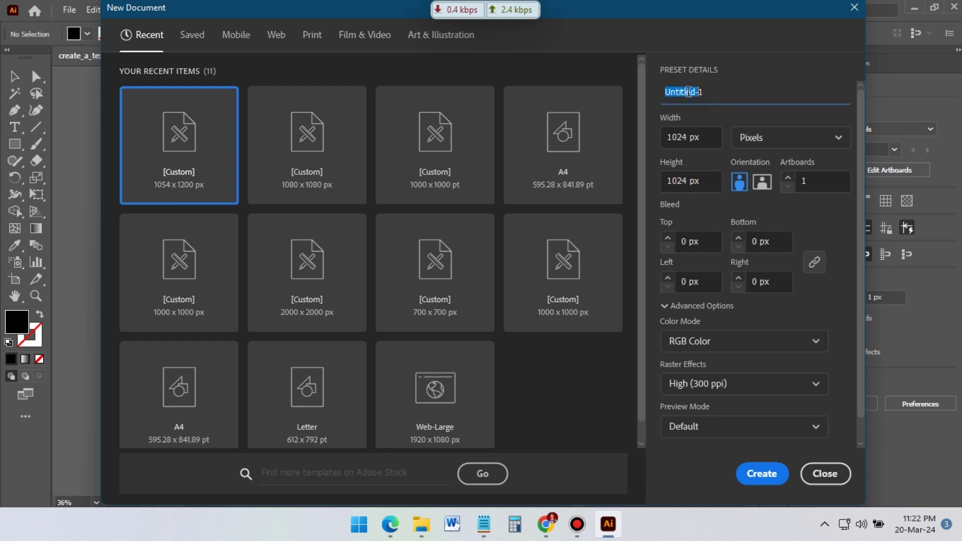
pyautogui.write('logo')
pyautogui.click(763, 476)
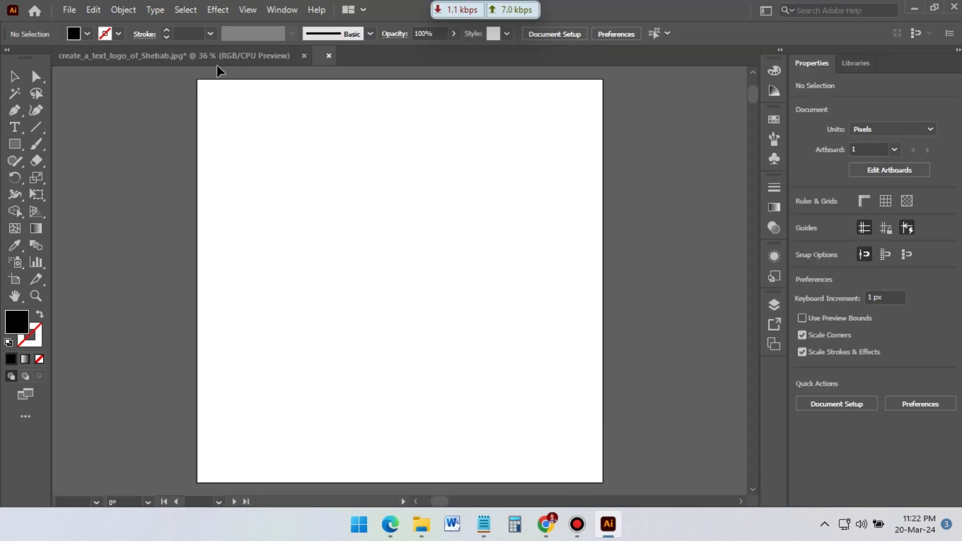
# - Copy all the traced lettering paths from the image document and paste them into the logo document
pyautogui.click(200, 57)
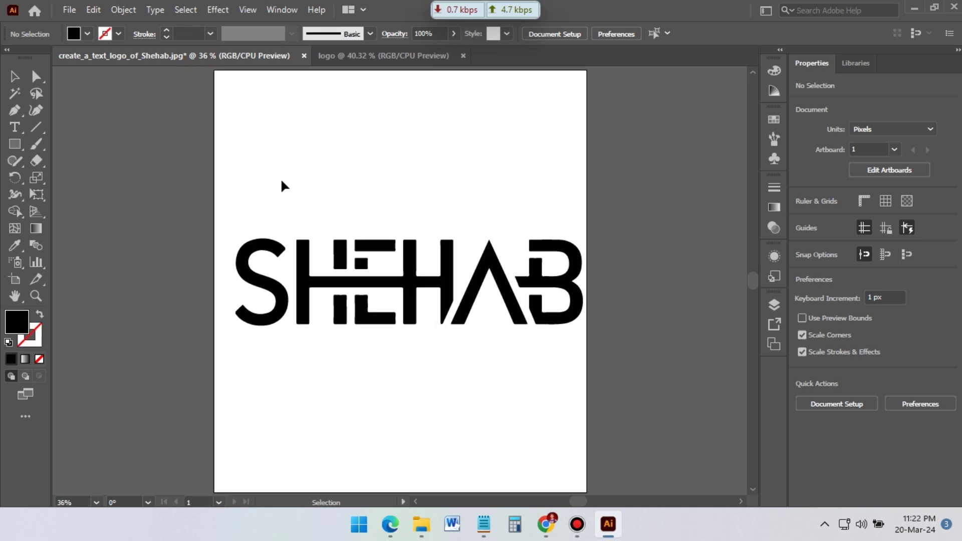
pyautogui.moveTo(236, 188); pyautogui.dragTo(681, 380)
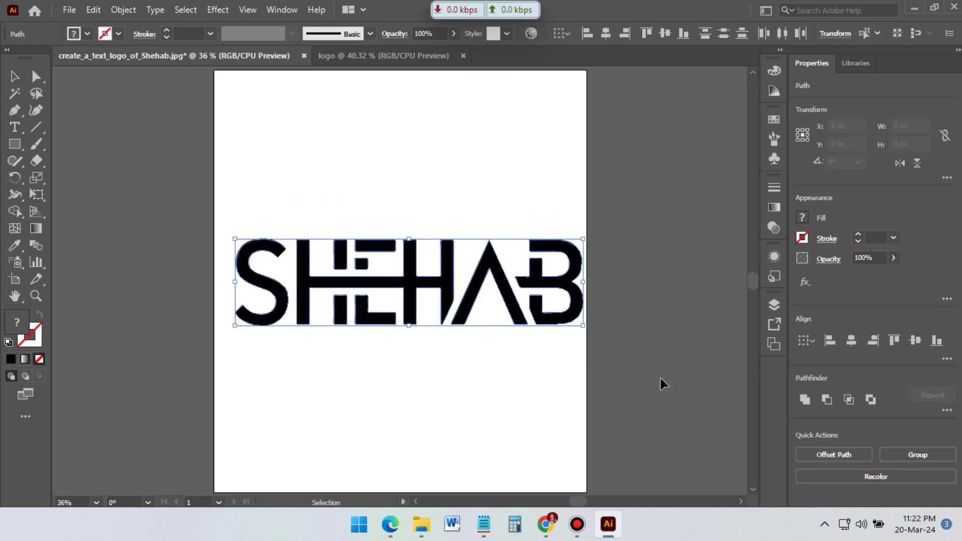
pyautogui.press('v')
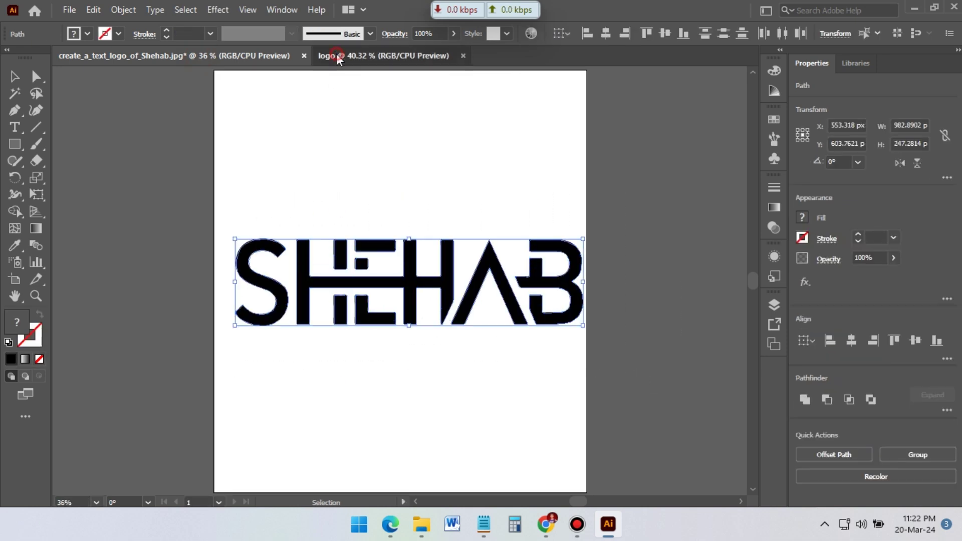
pyautogui.click(332, 57)
pyautogui.hotkey('ctrl', 'v')
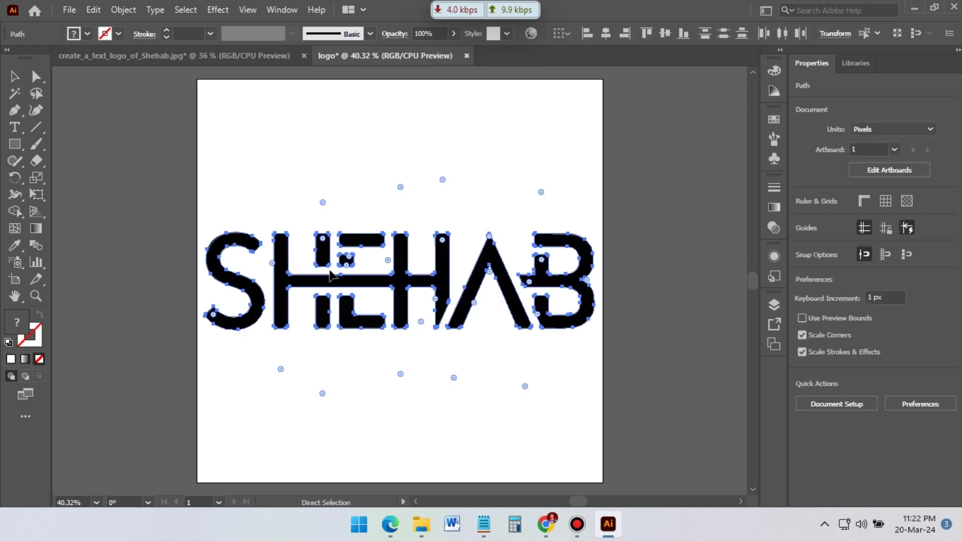
# - Scale the pasted lettering down to about 825 px wide, centred on the artboard, and close the traced image document without saving
pyautogui.moveTo(399, 288); pyautogui.dragTo(398, 263)
pyautogui.moveTo(595, 232); pyautogui.dragTo(563, 241)
pyautogui.click(525, 263)
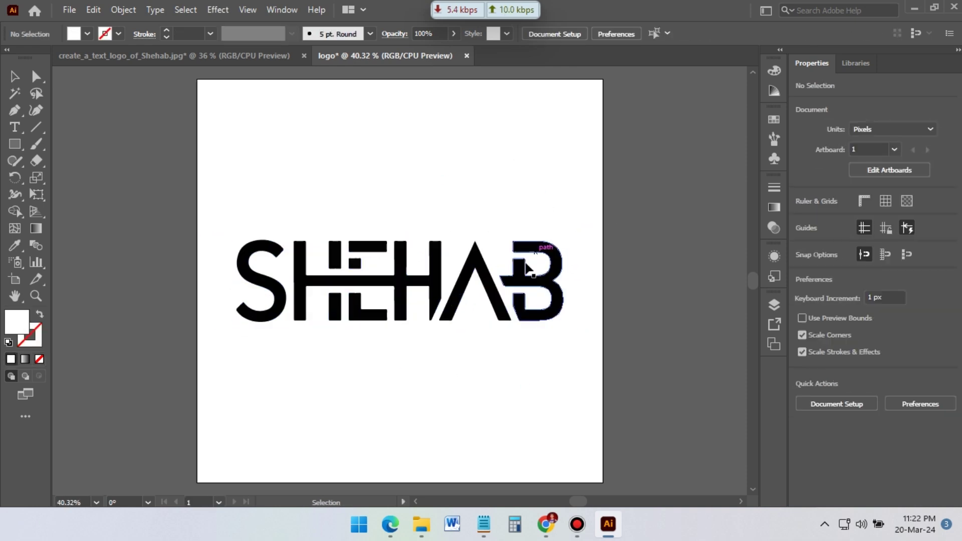
pyautogui.click(303, 55)
pyautogui.click(554, 279)
# - Start saving the document under a new name and create and open a Desktop folder named 3D Logo Intro Tutorial
pyautogui.click(69, 9)
pyautogui.click(149, 150)
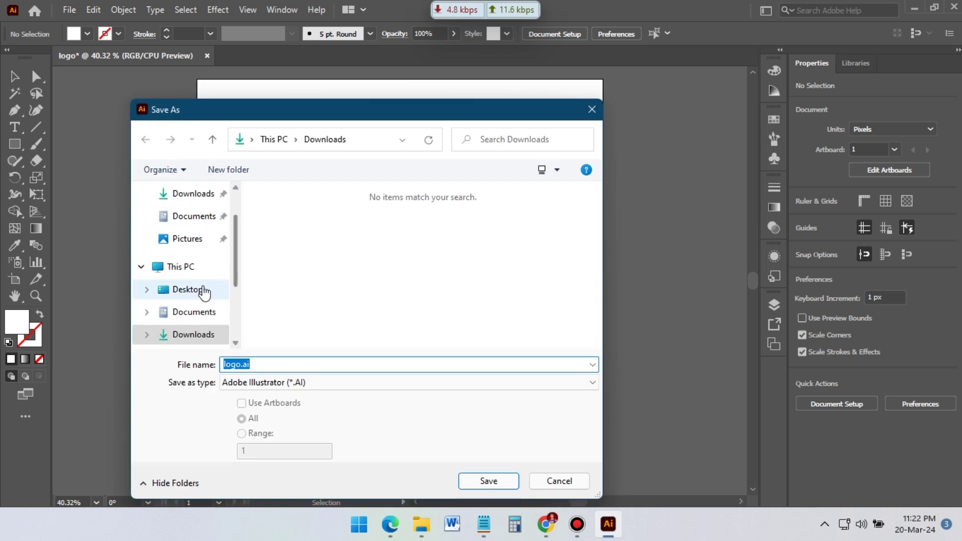
pyautogui.click(195, 289)
pyautogui.click(229, 169)
pyautogui.write('3D Logo Intr')
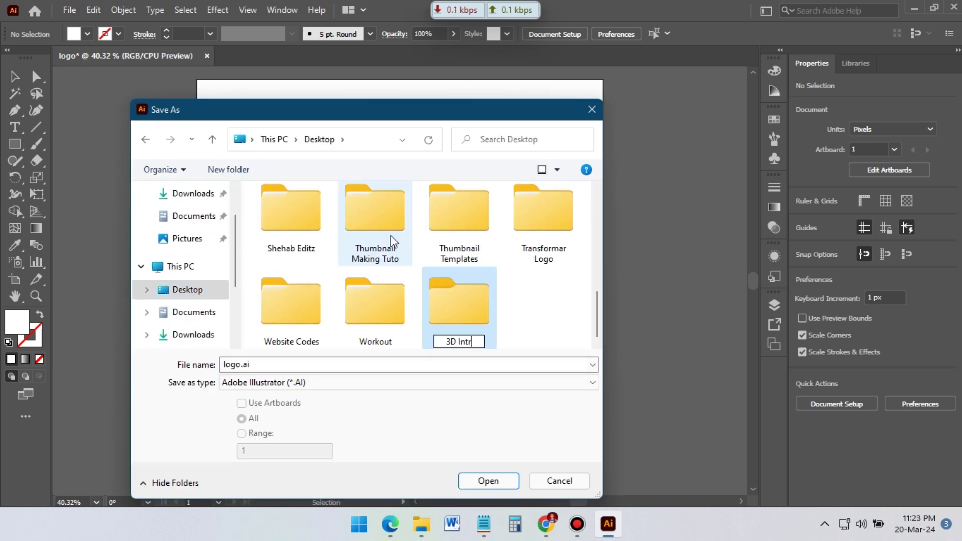
pyautogui.write('o Tutorial')
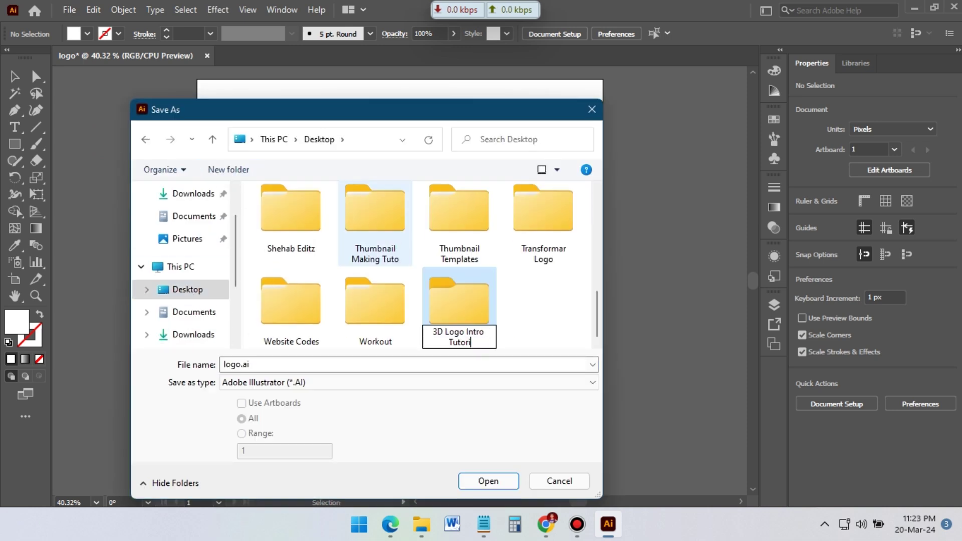
pyautogui.press('Return')
pyautogui.doubleClick(455, 301)
# - Create a subfolder named Logo and save the document in it as logo.eps in Illustrator EPS format
pyautogui.hotkey('ctrl', 'shift', 'n')
pyautogui.write('Logo')
pyautogui.press('Return')
pyautogui.press('Return')
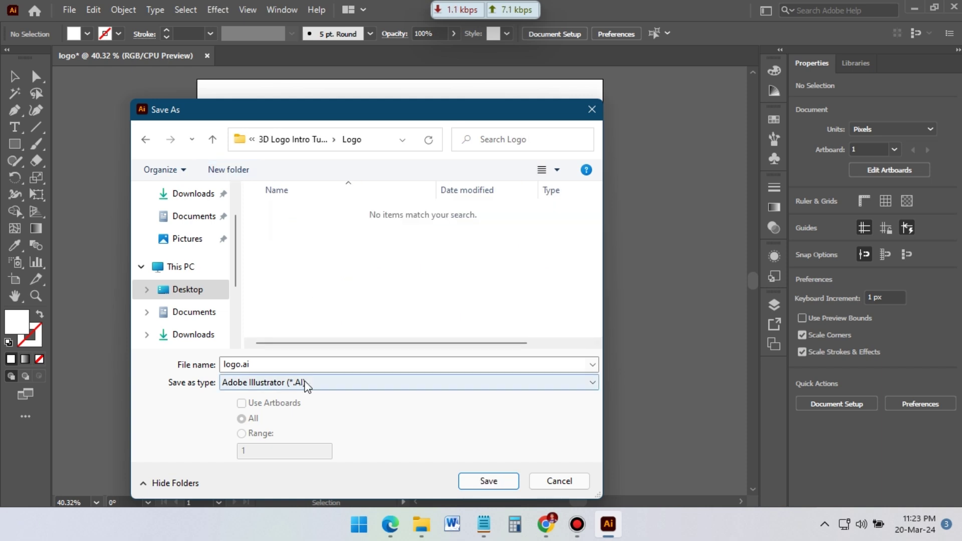
pyautogui.click(305, 382)
pyautogui.click(295, 418)
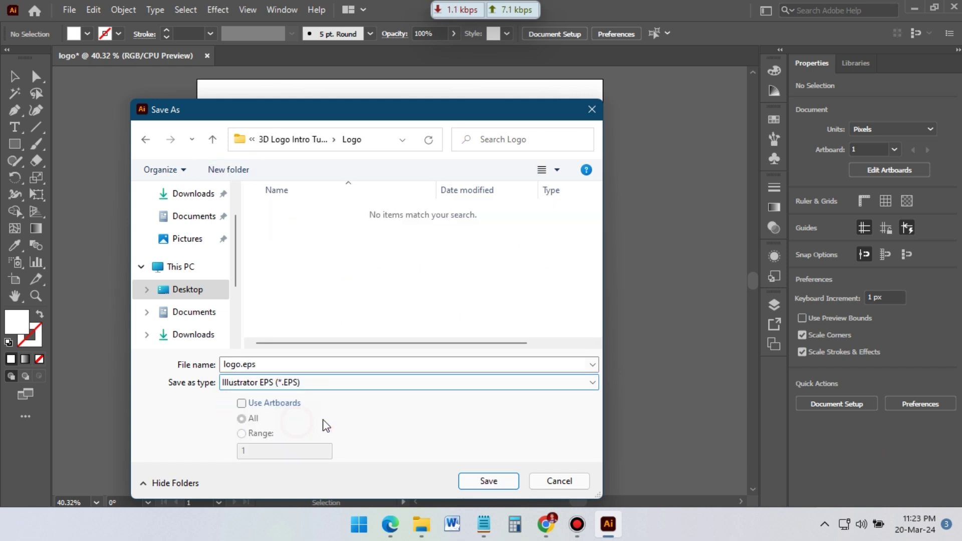
pyautogui.click(485, 481)
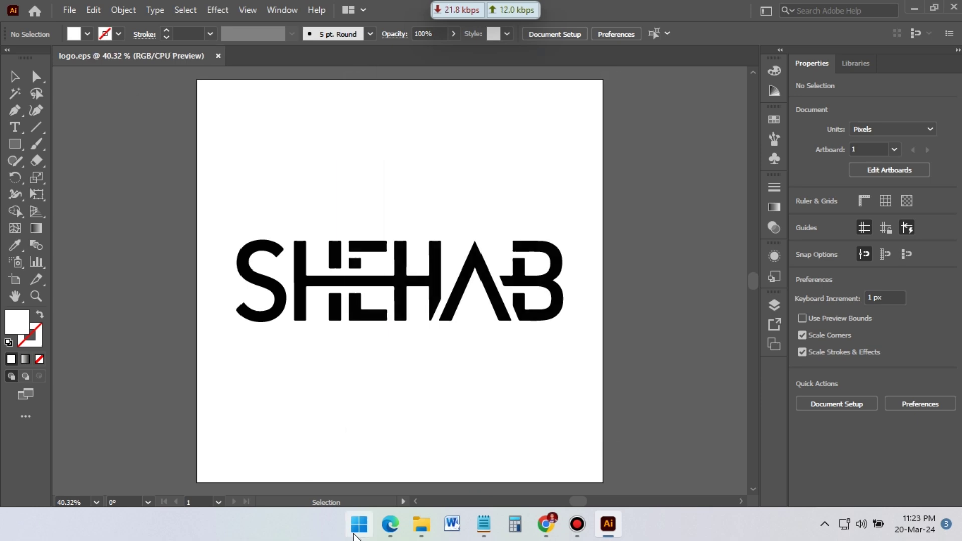
# - Switch to Adobe After Effects and create a 1920 x 1080 composition named 3D_Logo_Render at 30 frames per second
pyautogui.click(358, 525)
pyautogui.click(316, 157)
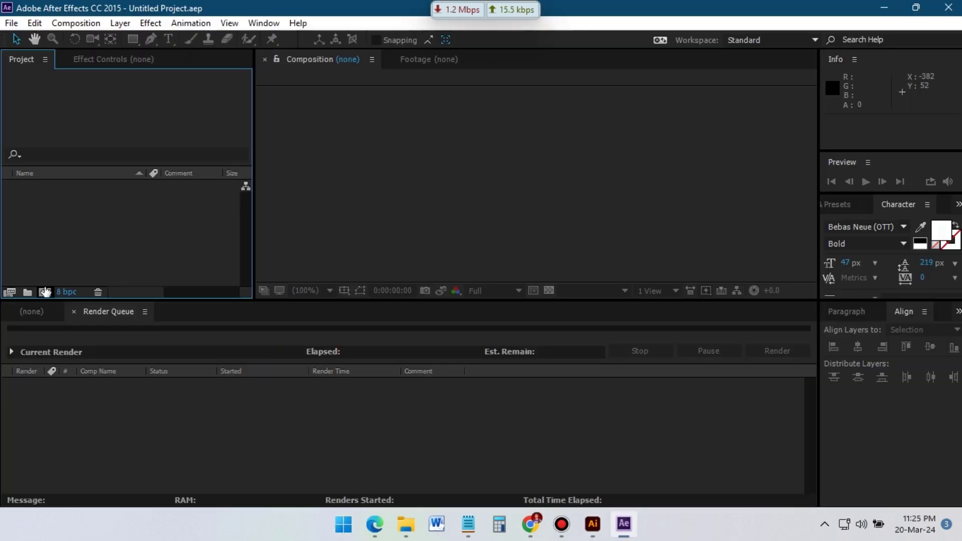
pyautogui.click(45, 292)
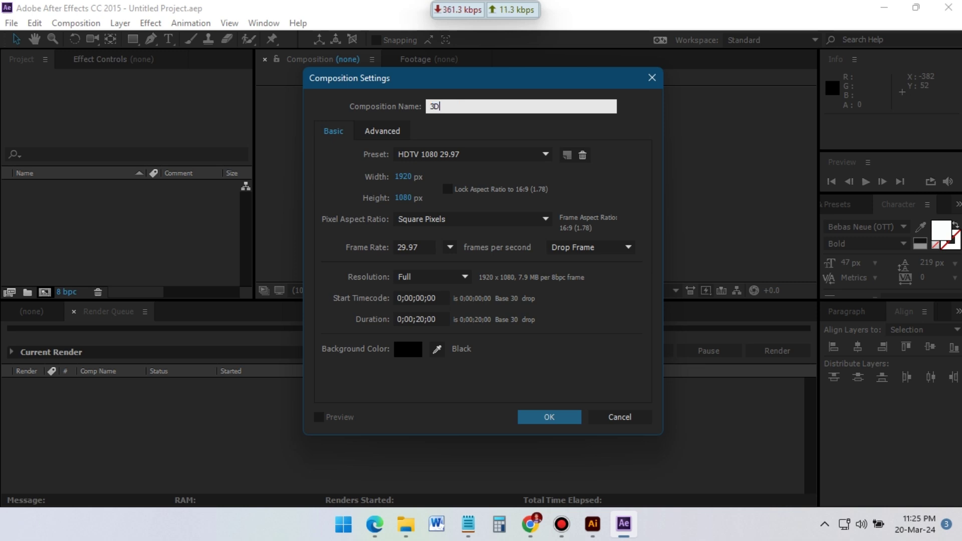
pyautogui.write('3D_Logo_Render')
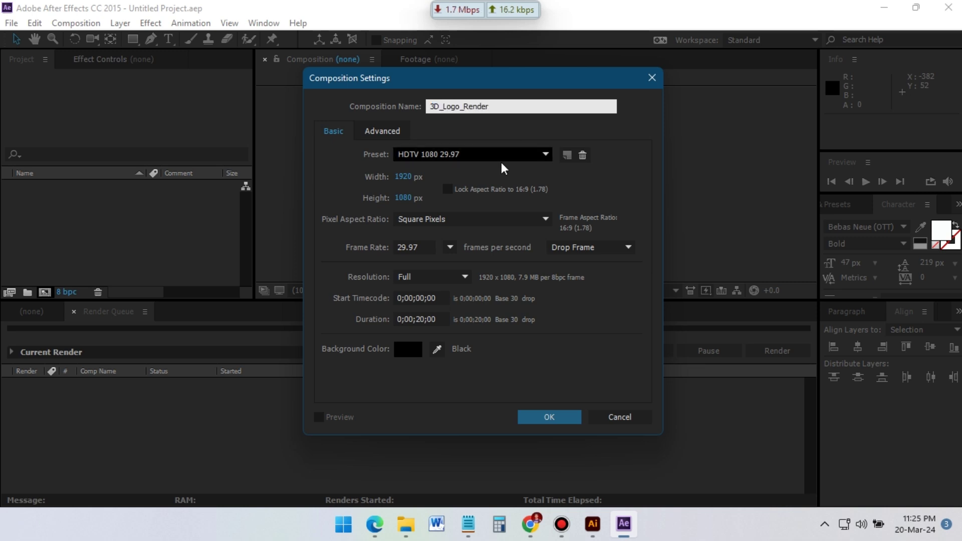
pyautogui.click(406, 248)
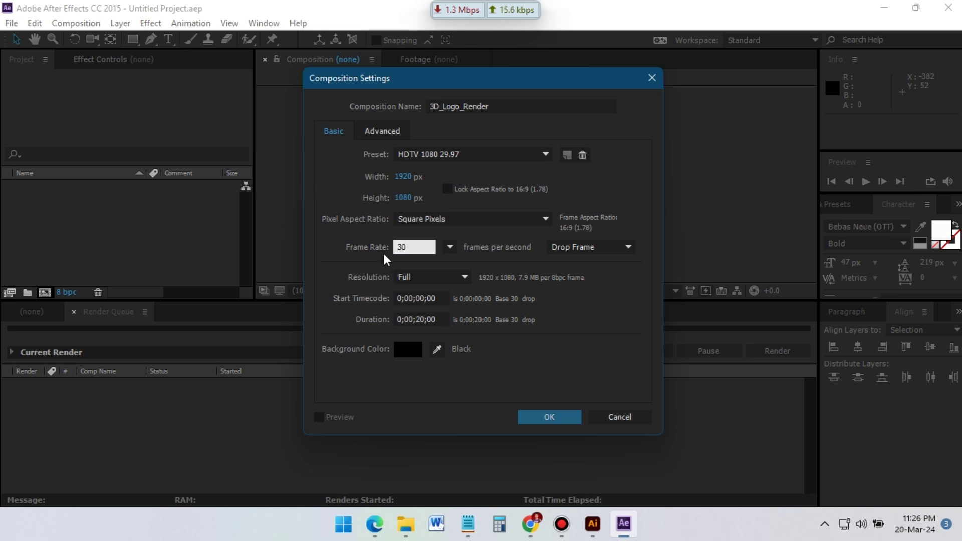
pyautogui.click(356, 256)
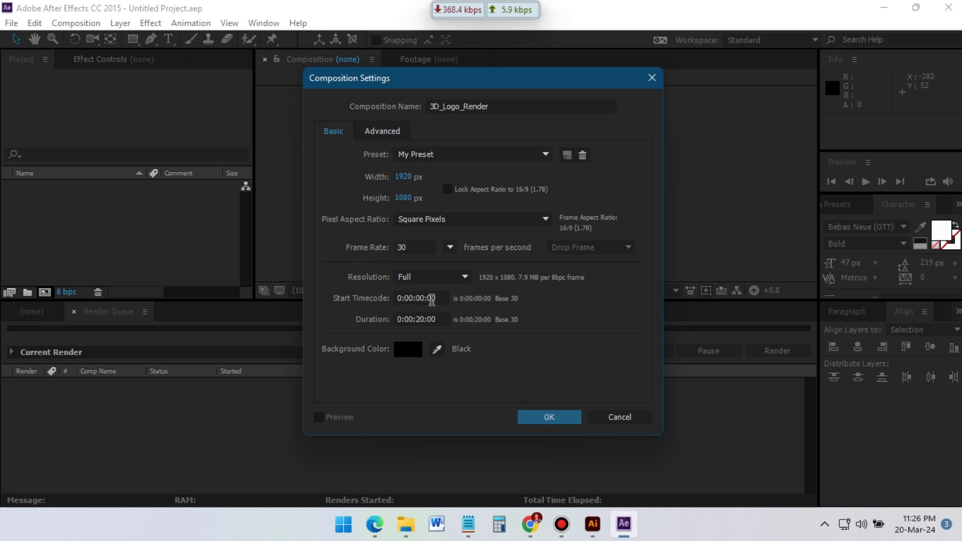
pyautogui.click(548, 417)
# - Add a black solid layer named Logo_mask to the 3D_Logo_Render composition
pyautogui.rightClick(115, 411)
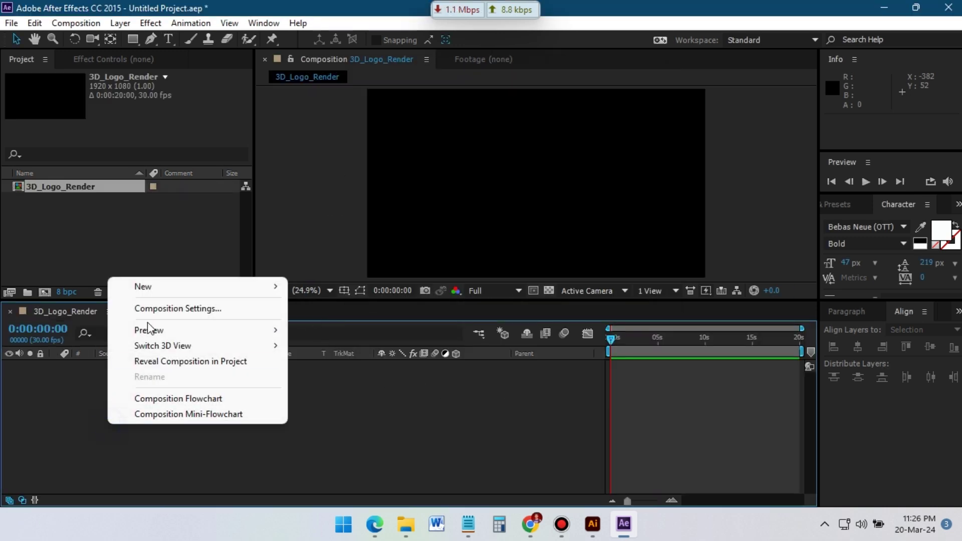
pyautogui.moveTo(168, 292)
pyautogui.click(368, 325)
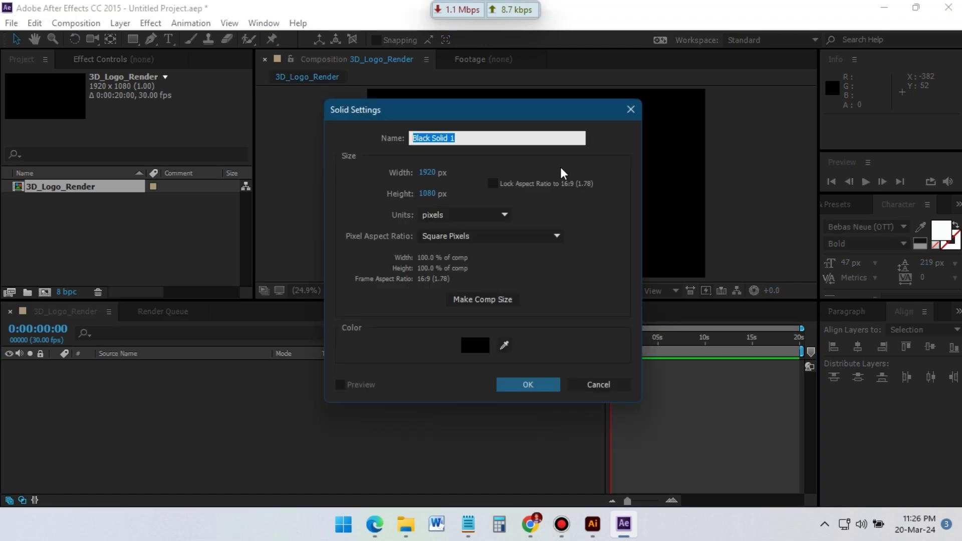
pyautogui.write('Logo_mask')
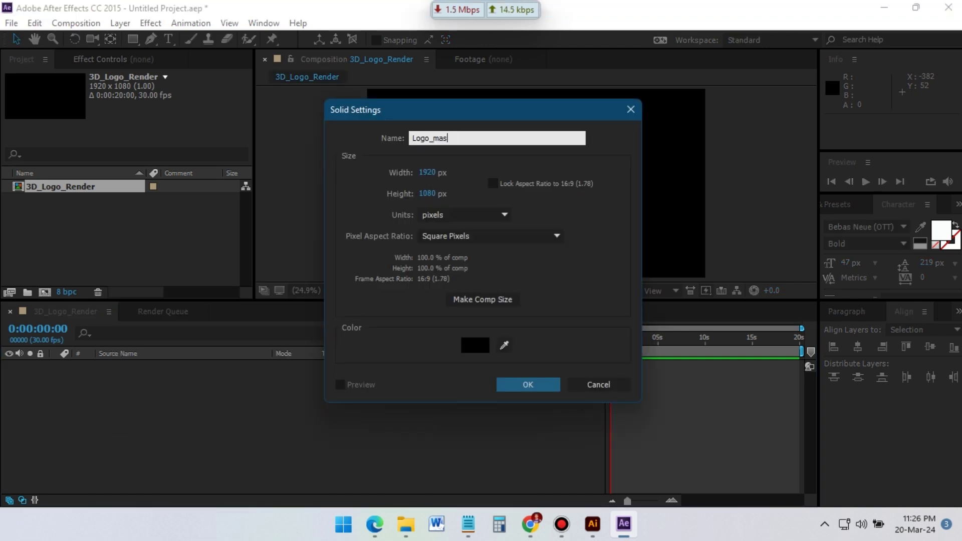
pyautogui.click(527, 385)
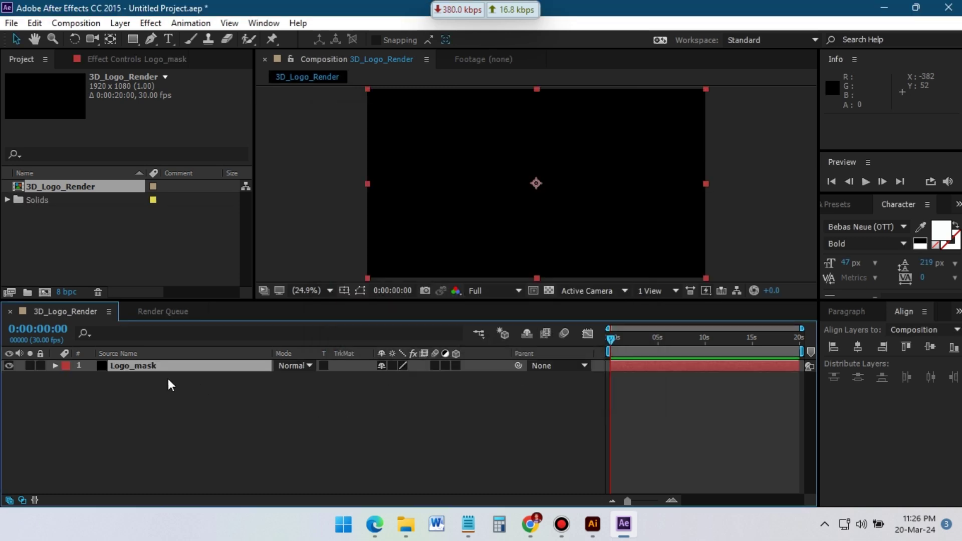
# - Copy all the logo's vector paths in Illustrator and paste them as visible masks onto the Logo_mask layer in After Effects
pyautogui.click(592, 525)
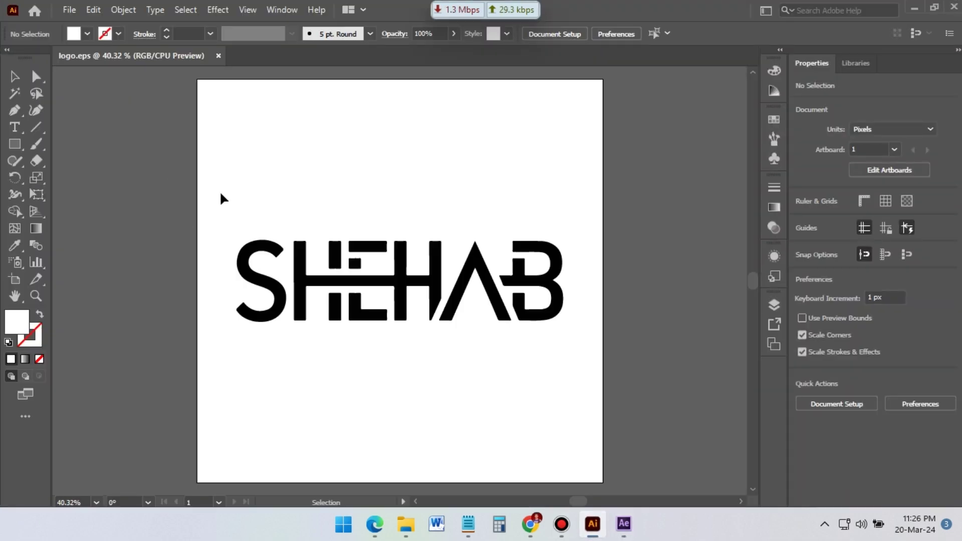
pyautogui.moveTo(220, 199); pyautogui.dragTo(571, 350)
pyautogui.press('a')
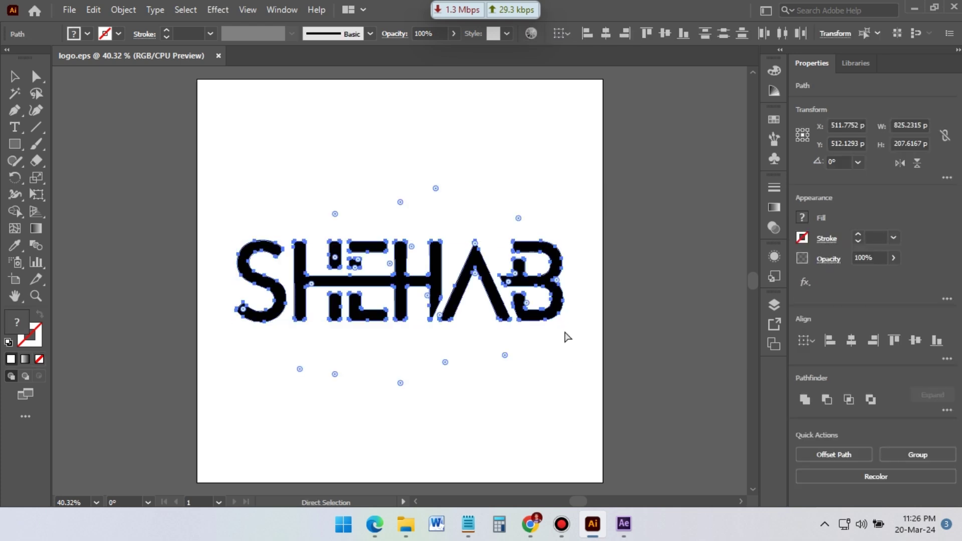
pyautogui.press('v')
pyautogui.click(624, 525)
pyautogui.click(157, 369)
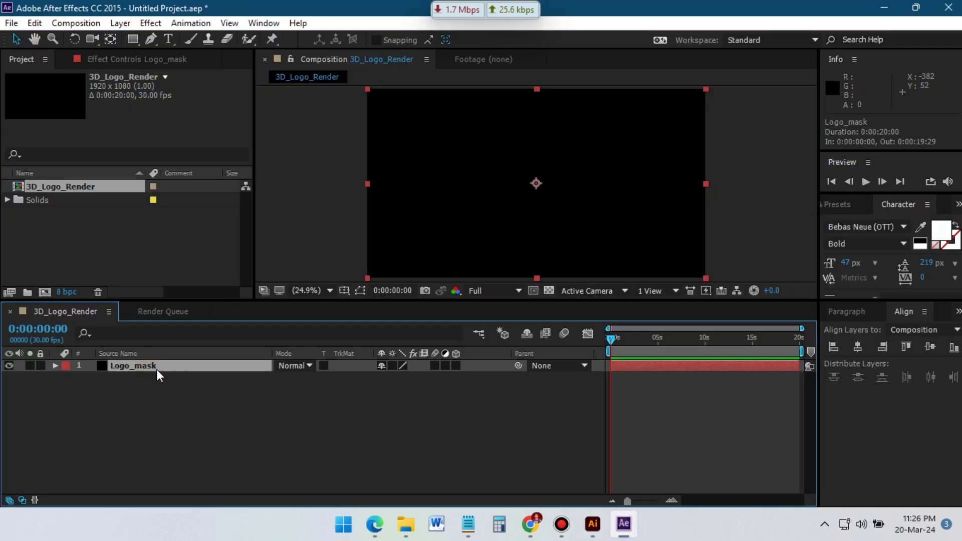
pyautogui.hotkey('ctrl', 'v')
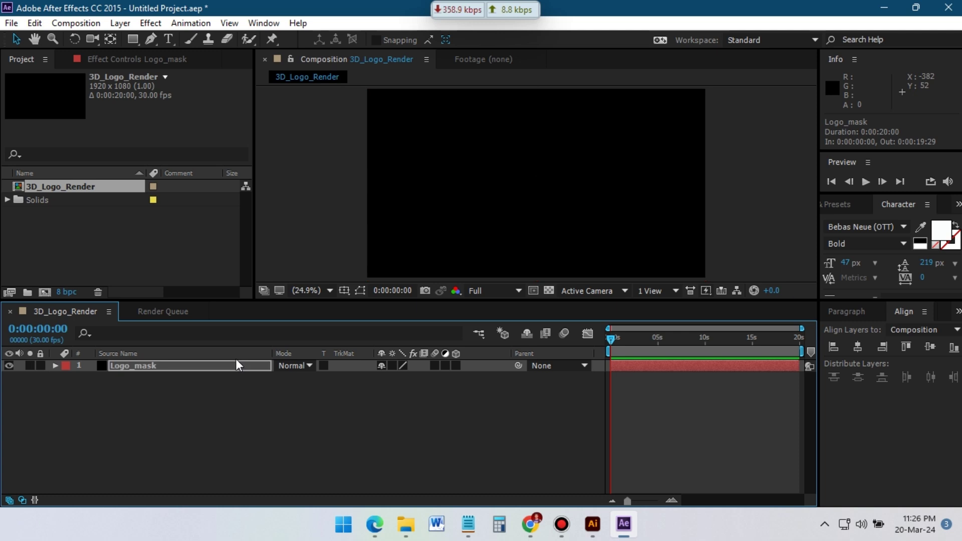
pyautogui.click(149, 365)
pyautogui.click(361, 291)
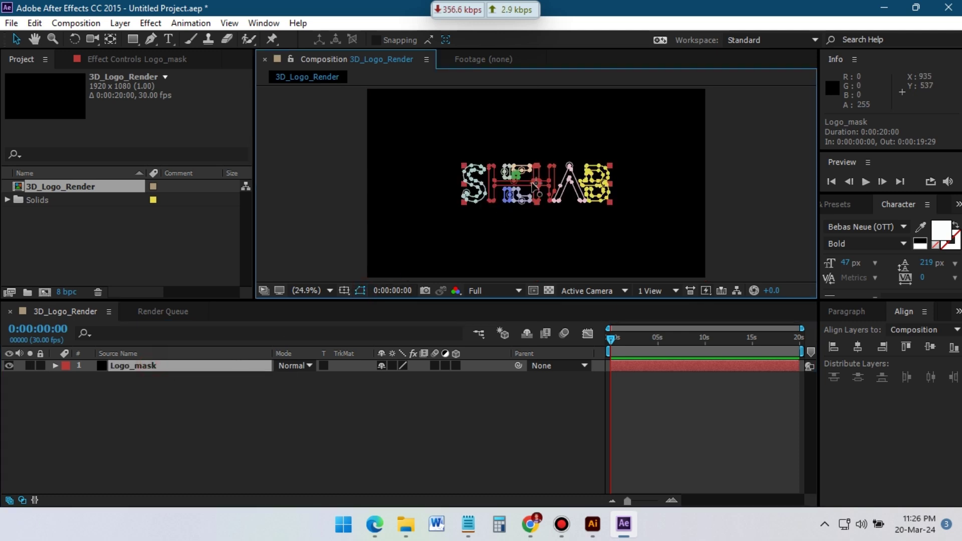
# - Add a black 1920 x 1080 solid named BG beneath the Logo_mask layer
pyautogui.click(176, 435)
pyautogui.rightClick(157, 435)
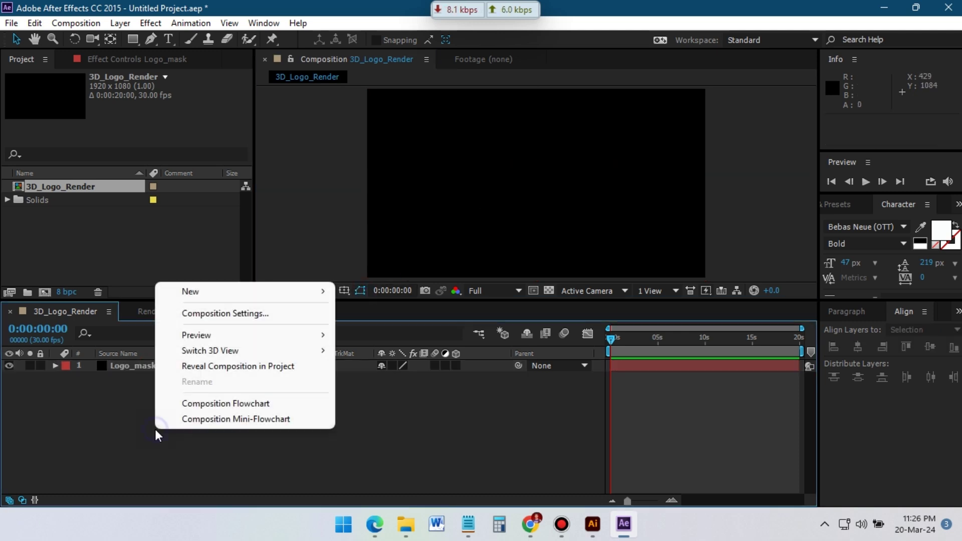
pyautogui.moveTo(242, 301)
pyautogui.click(367, 328)
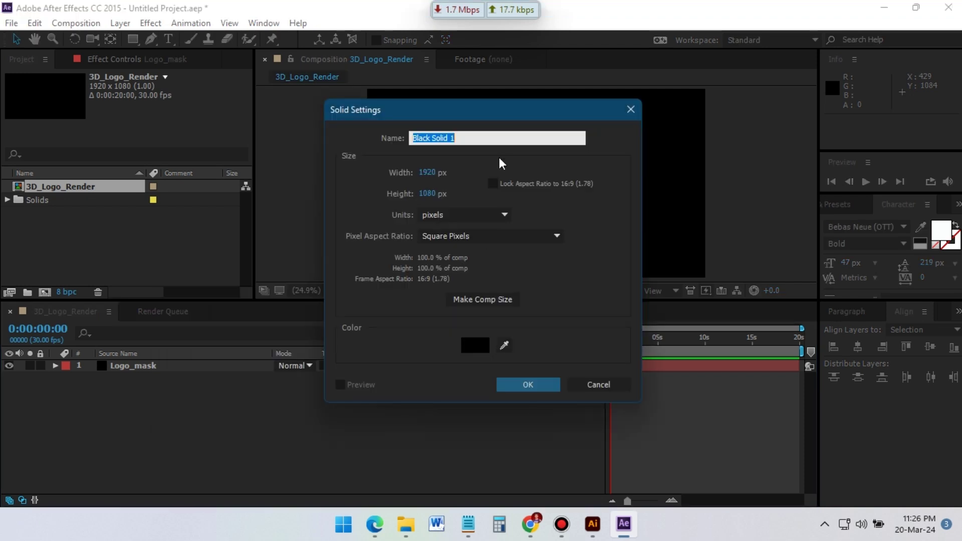
pyautogui.write('BG')
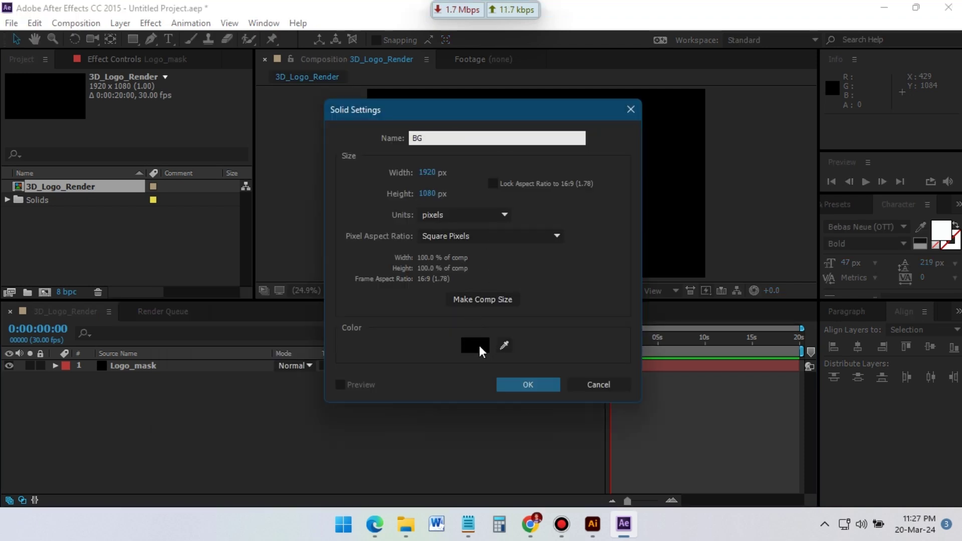
pyautogui.click(512, 382)
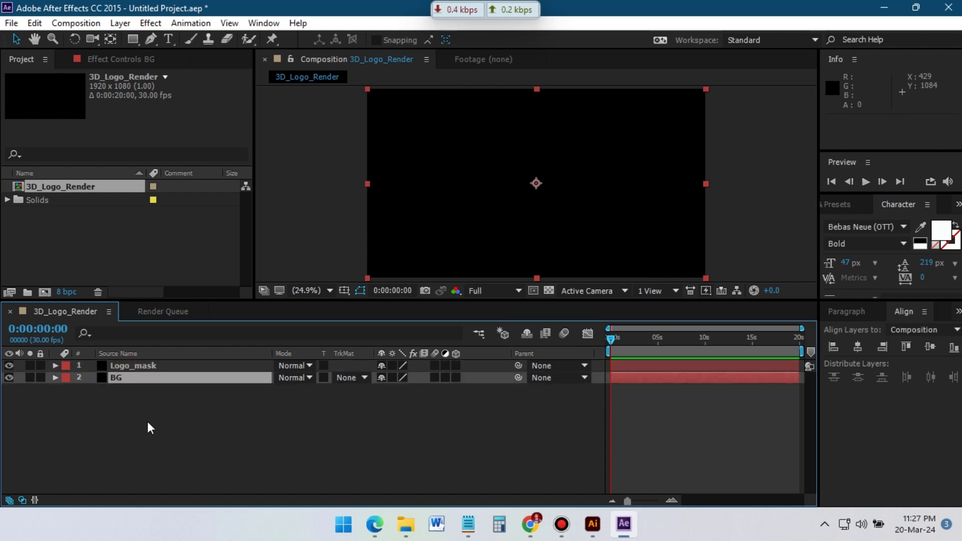
# - Add a black solid named Element 3D and move it to the top of the layer stack
pyautogui.rightClick(147, 422)
pyautogui.moveTo(253, 292)
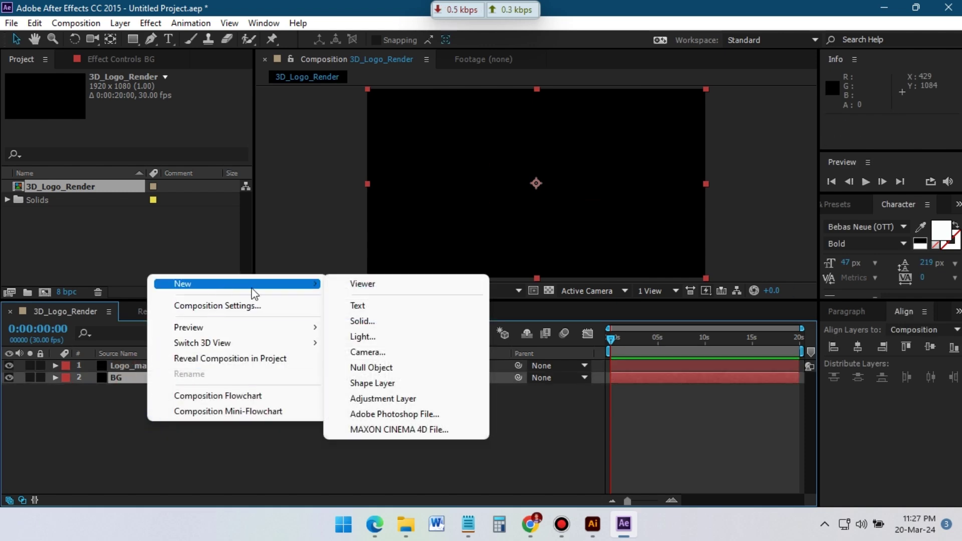
pyautogui.click(385, 323)
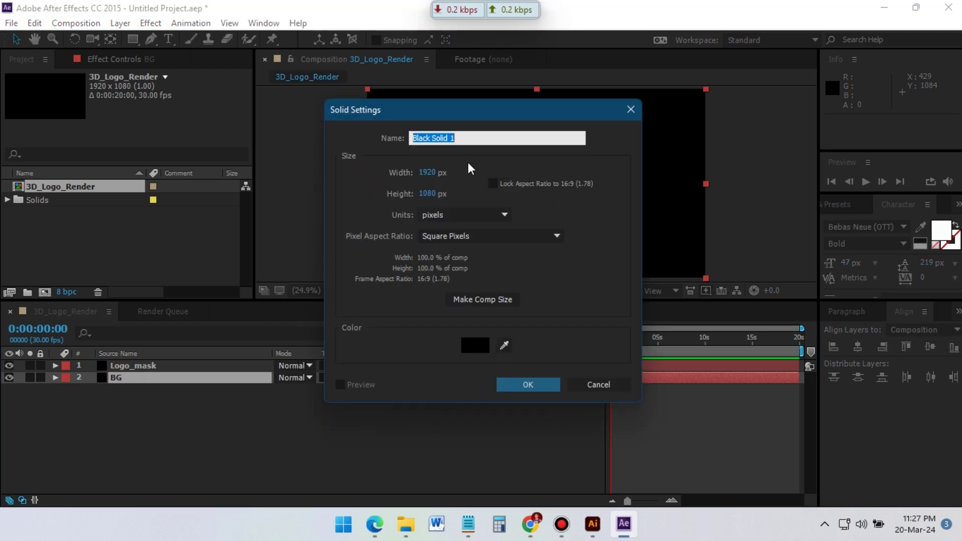
pyautogui.write('Element 3D')
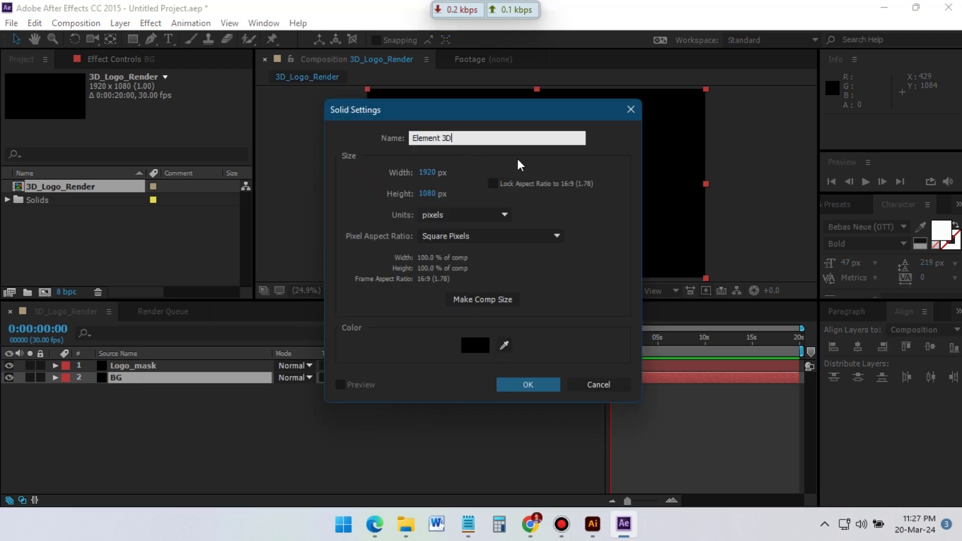
pyautogui.click(528, 384)
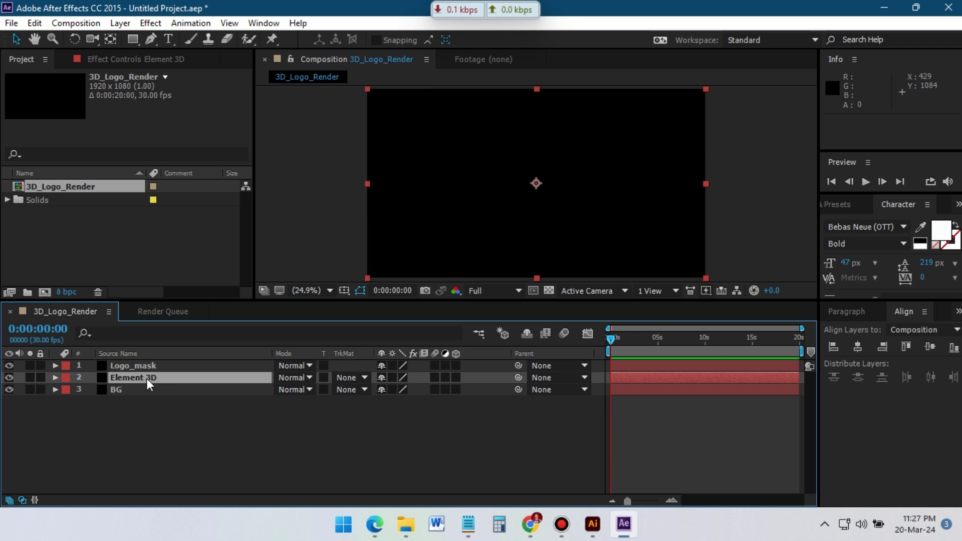
pyautogui.moveTo(146, 377); pyautogui.dragTo(130, 364)
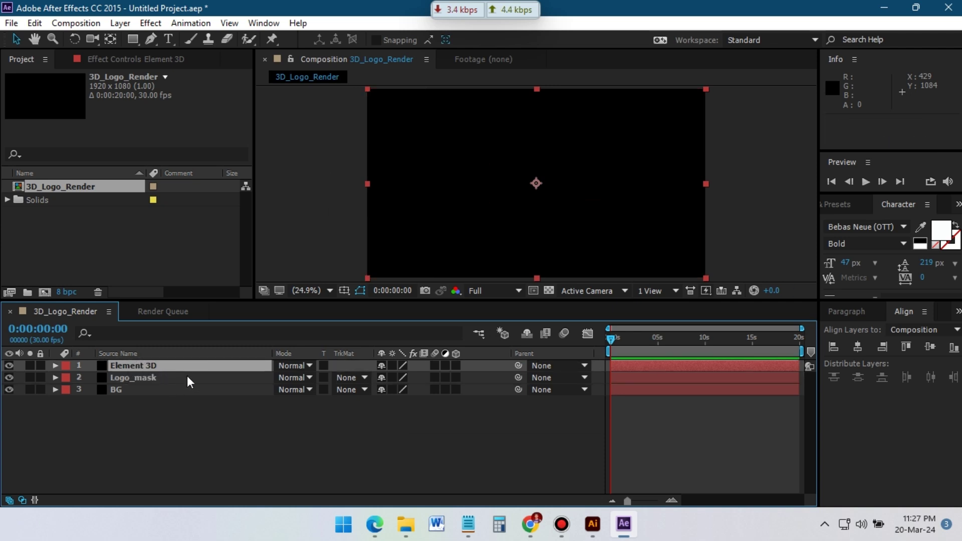
# - Apply the Video Copilot Element effect to the Element 3D layer and set the preview resolution to Half
pyautogui.click(171, 370)
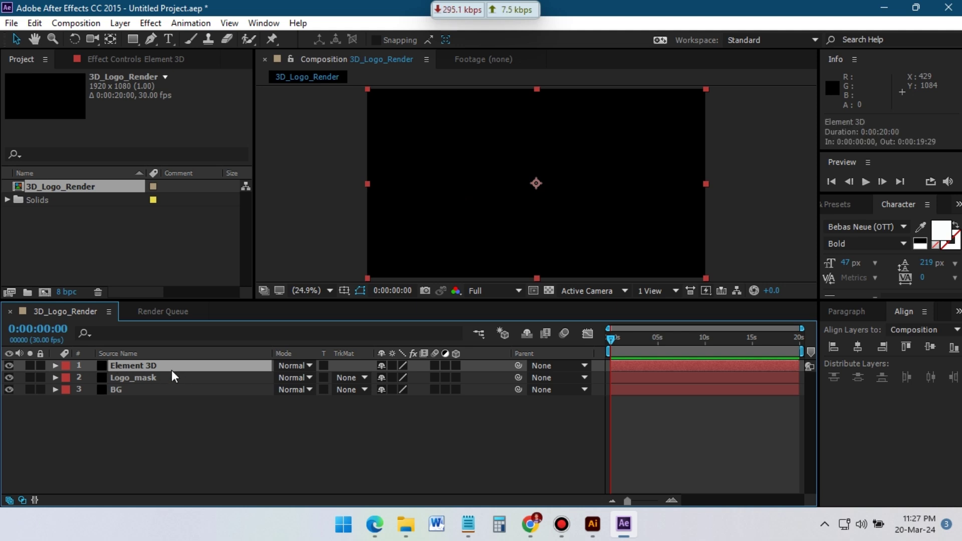
pyautogui.click(151, 23)
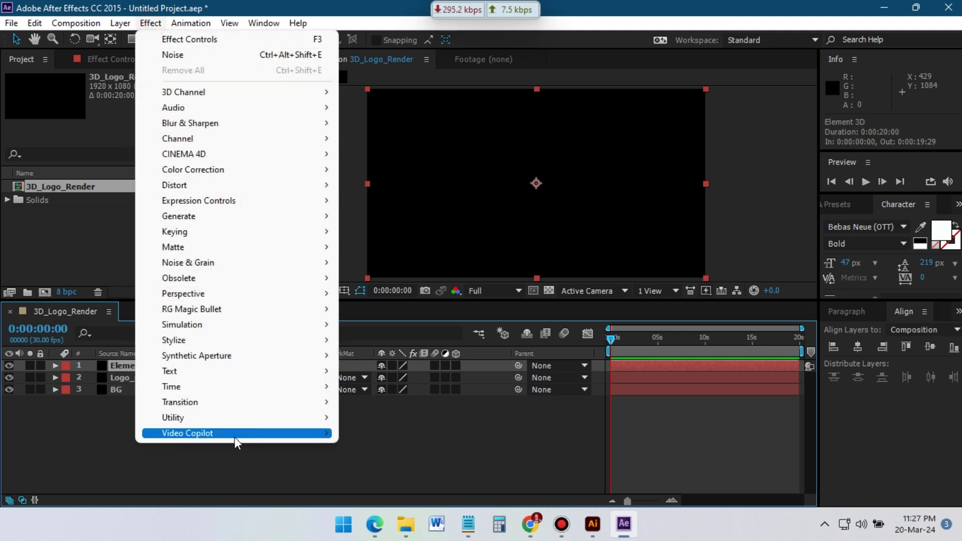
pyautogui.moveTo(226, 439)
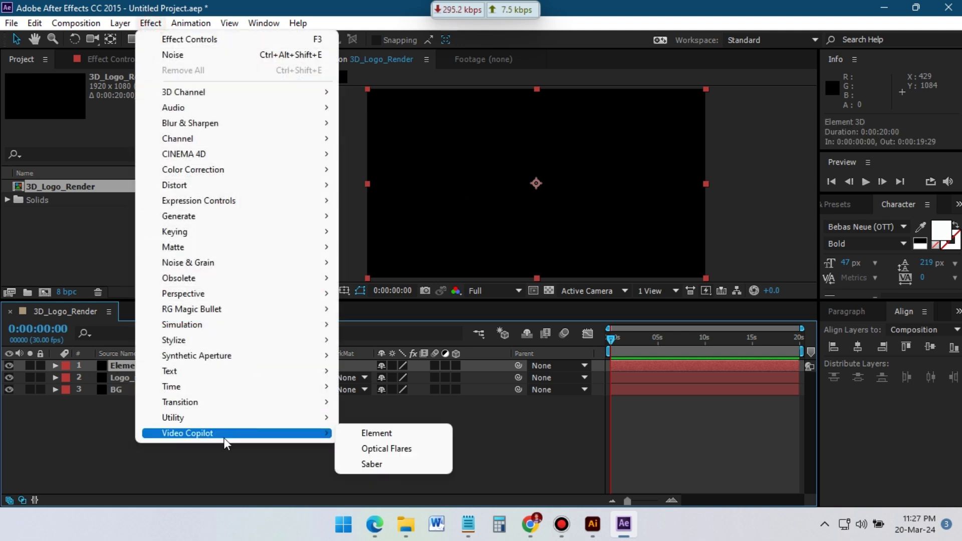
pyautogui.click(396, 434)
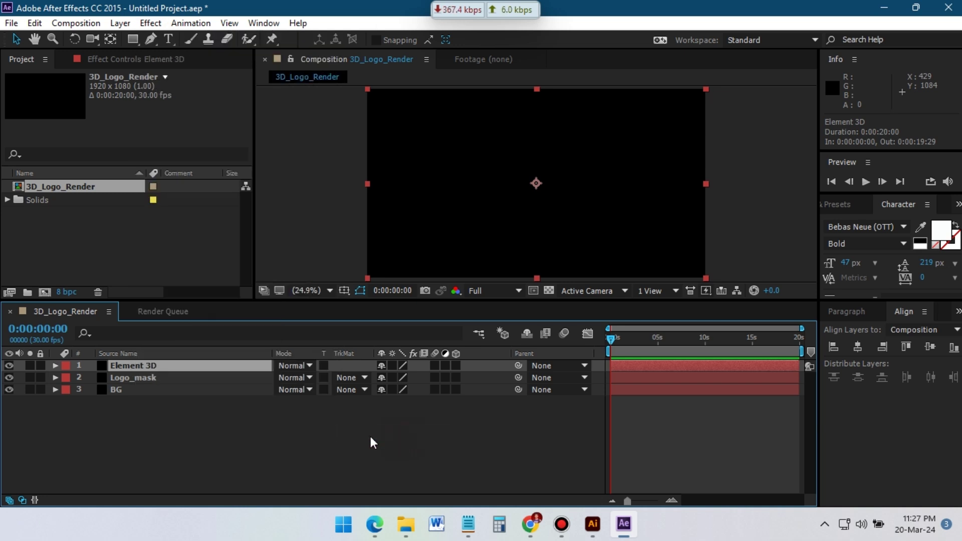
pyautogui.click(496, 291)
pyautogui.click(502, 345)
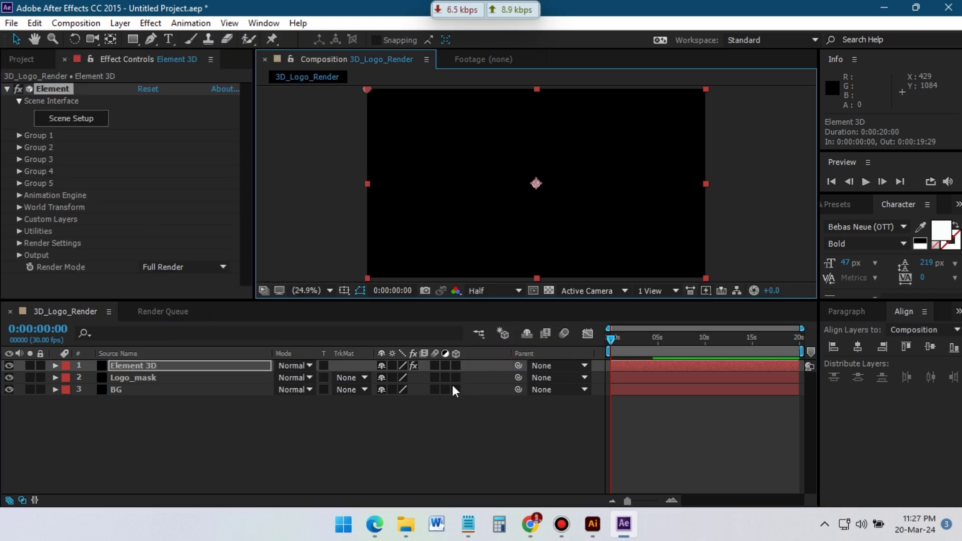
# - Assign Logo_mask as Path Layer 1 in the Element effect's Custom Text and Masks settings
pyautogui.click(129, 366)
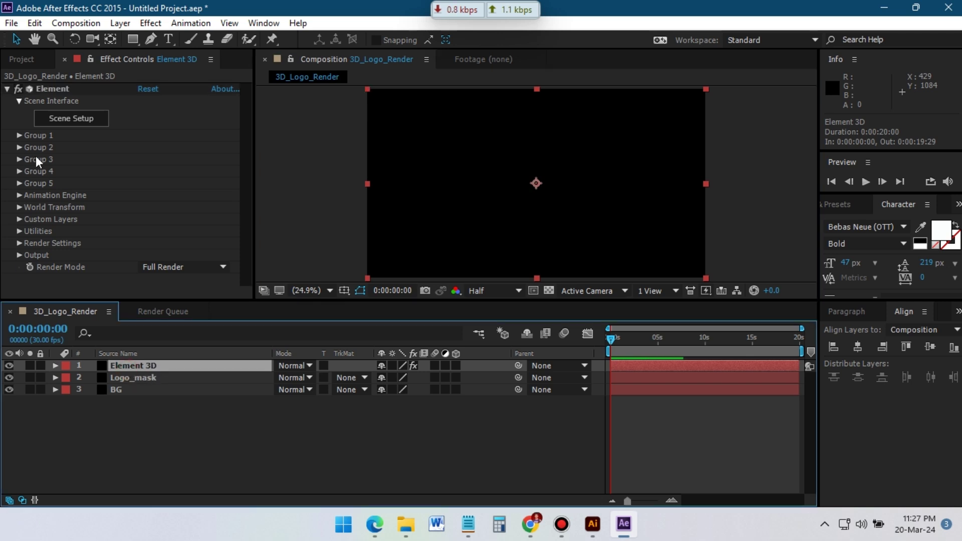
pyautogui.click(19, 220)
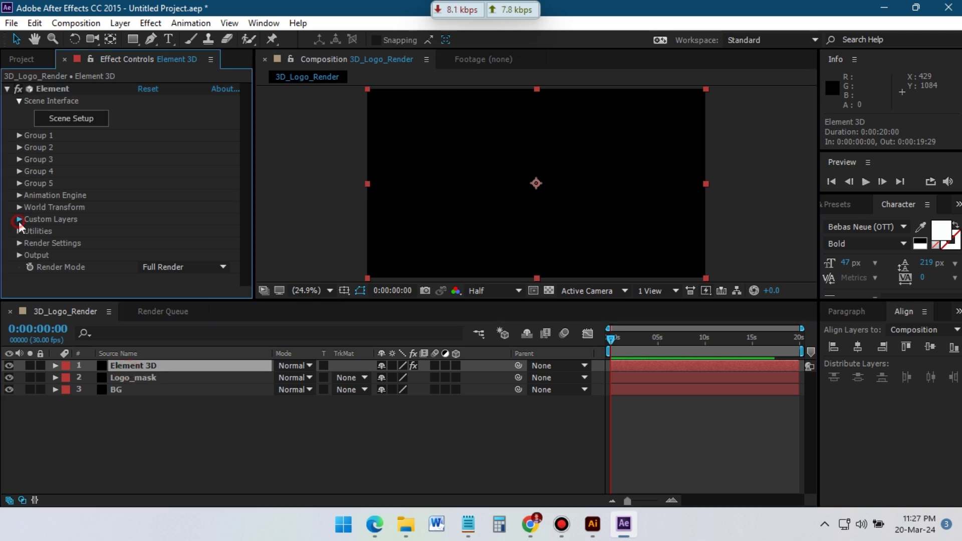
pyautogui.click(31, 231)
pyautogui.click(158, 123)
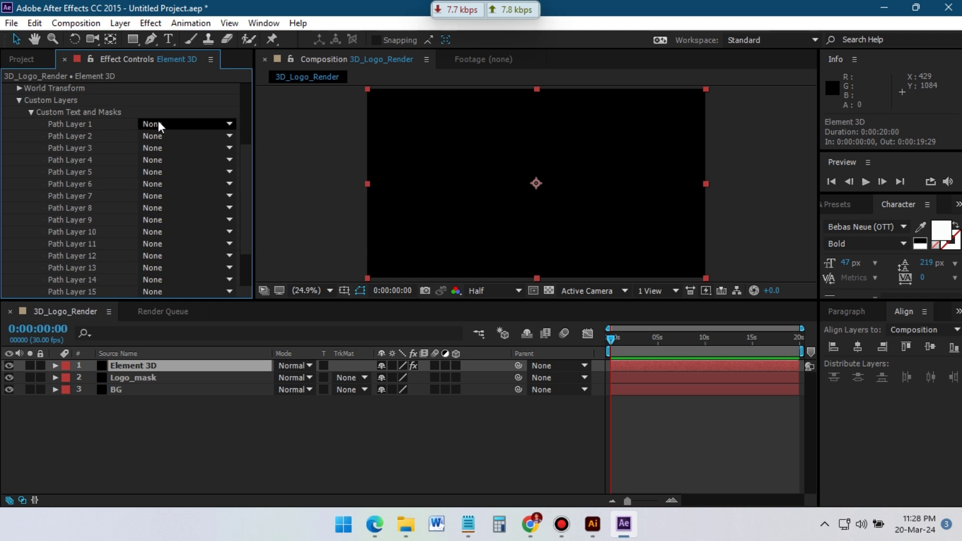
pyautogui.click(187, 177)
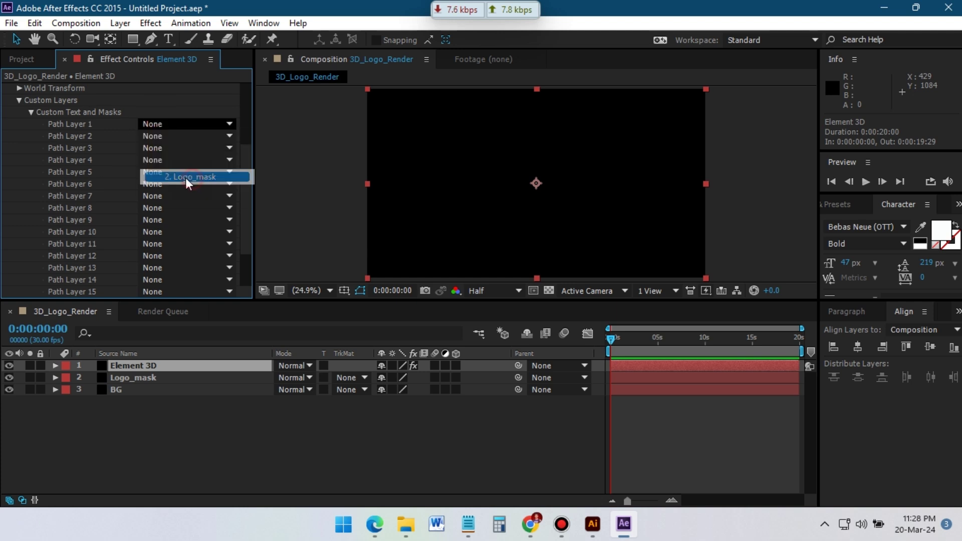
pyautogui.click(19, 101)
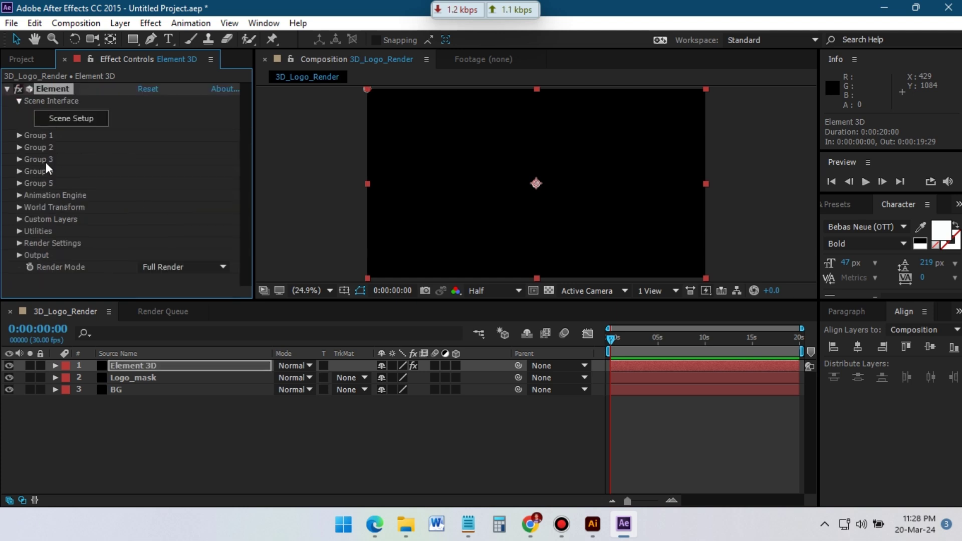
# - Open Element's Scene Setup and extrude the logo path into a 3D model
pyautogui.click(74, 123)
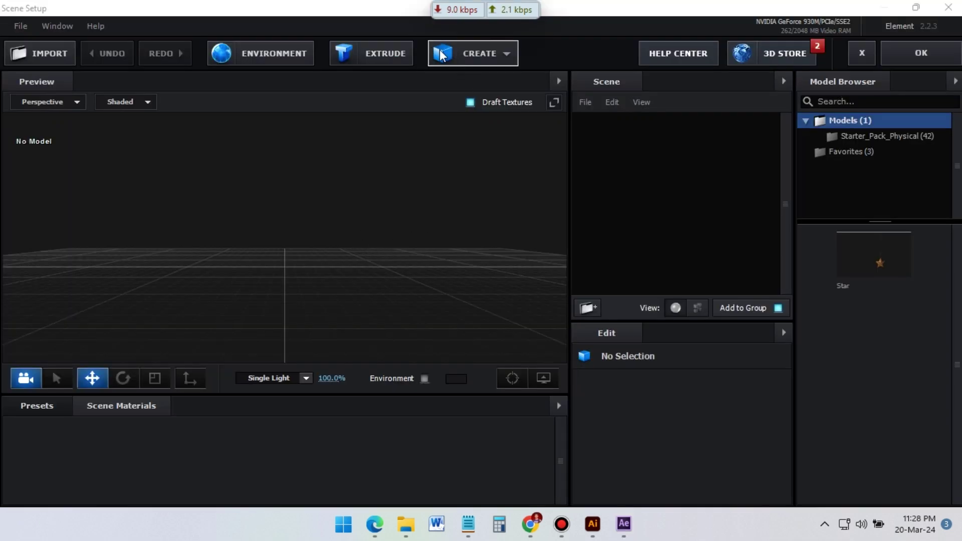
pyautogui.click(389, 55)
pyautogui.moveTo(367, 205)
pyautogui.mouseDown()
pyautogui.moveTo(440, 206)
pyautogui.moveTo(428, 208)
pyautogui.mouseUp()
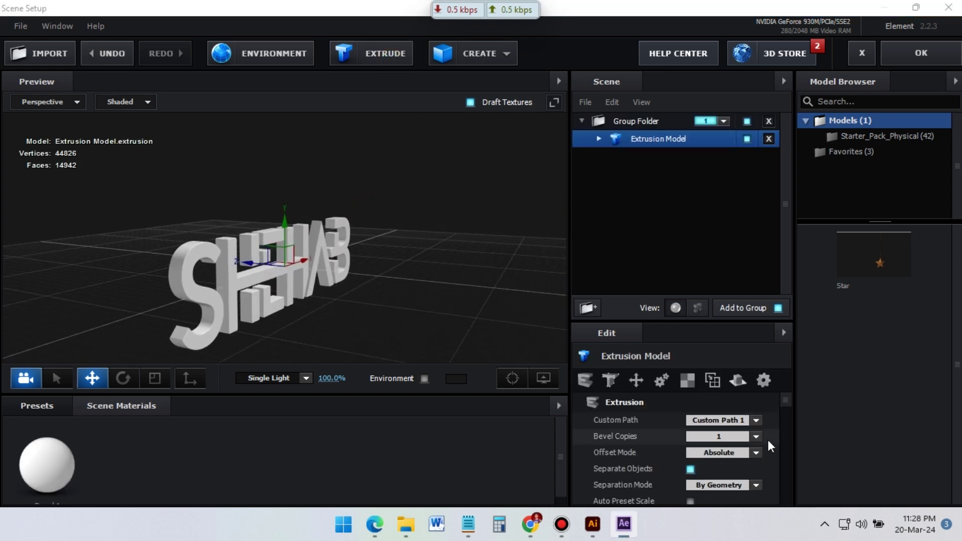
# - Set the Extrusion Model's tesselation Path Resolution to Extreme
pyautogui.scroll(-3, 770, 443)
pyautogui.scroll(-3, 768, 447)
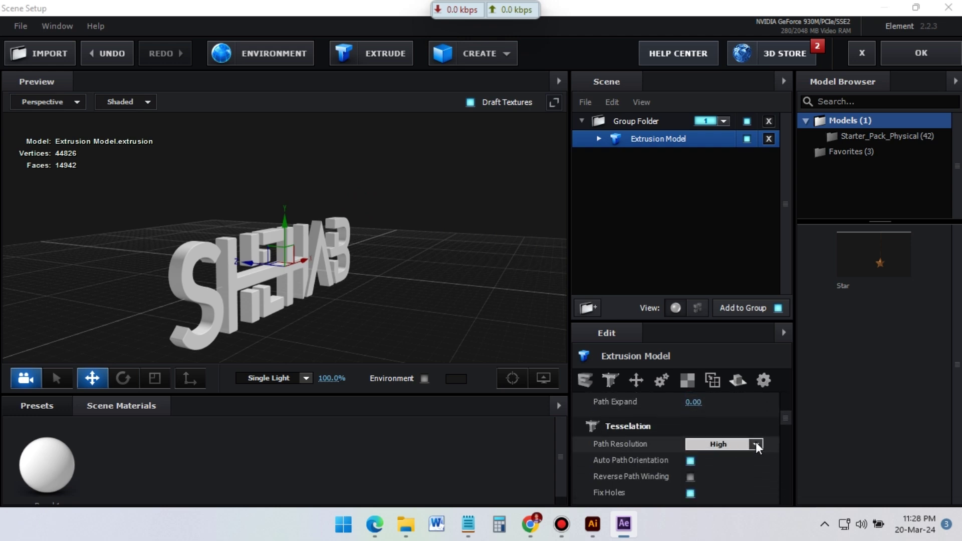
pyautogui.click(756, 443)
pyautogui.click(727, 438)
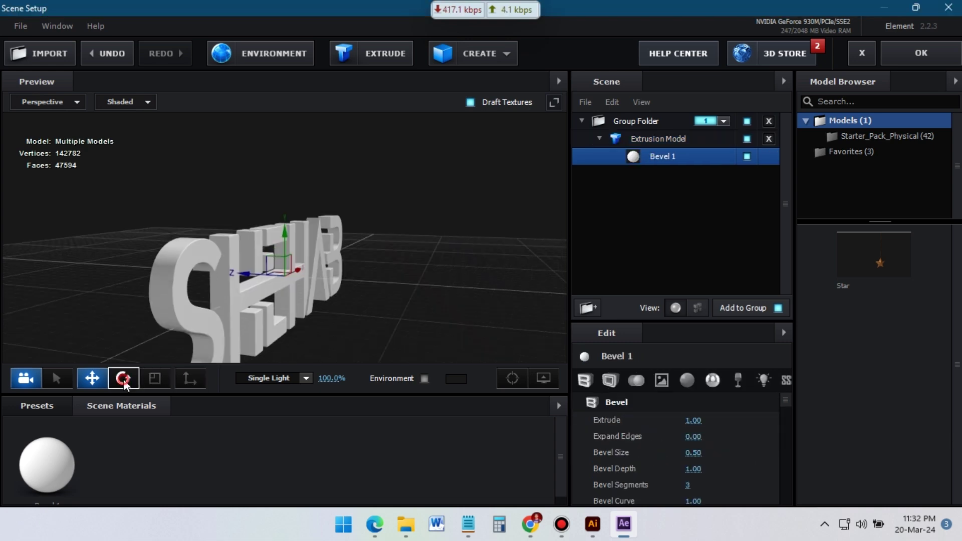
# - Rotate the extruded logo so that it lies flat on the grid
pyautogui.press('e')
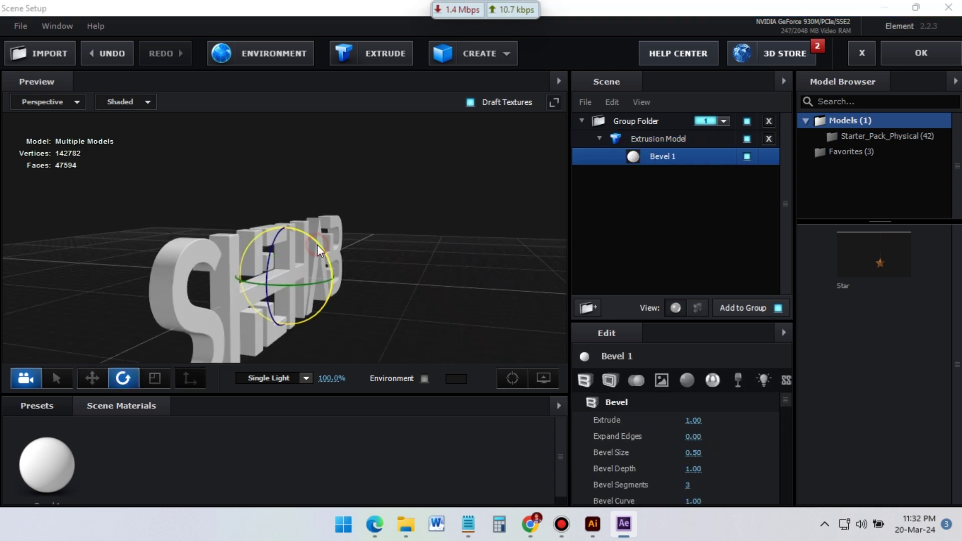
pyautogui.moveTo(317, 245); pyautogui.dragTo(250, 235)
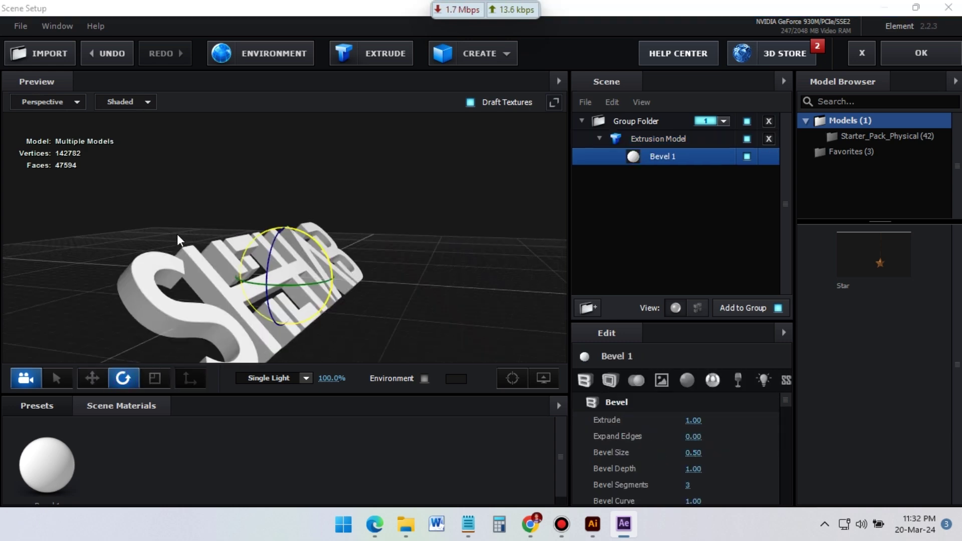
pyautogui.hotkey('ctrl', 'z')
pyautogui.hotkey('ctrl', 'shift', 'z')
pyautogui.moveTo(308, 239); pyautogui.dragTo(410, 283)
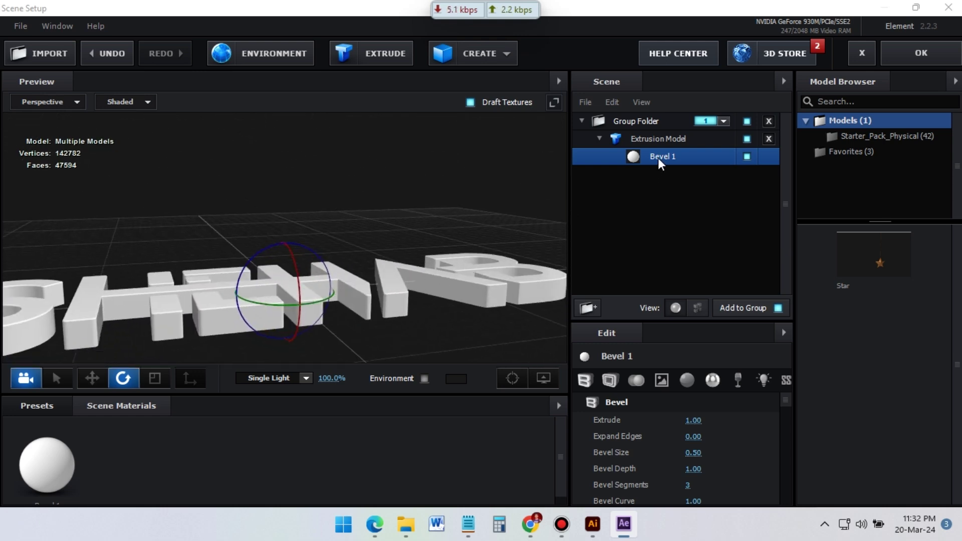
# - Try an Extrude value of 2 on Bevel 1, and set it to 1.5 instead
pyautogui.click(693, 421)
pyautogui.write('2')
pyautogui.press('Return')
pyautogui.moveTo(415, 257)
pyautogui.mouseDown()
pyautogui.moveTo(466, 253)
pyautogui.moveTo(474, 294)
pyautogui.moveTo(430, 303)
pyautogui.moveTo(408, 258)
pyautogui.moveTo(395, 285)
pyautogui.moveTo(400, 265)
pyautogui.mouseUp()
pyautogui.click(693, 420)
pyautogui.write('1.5')
pyautogui.press('Return')
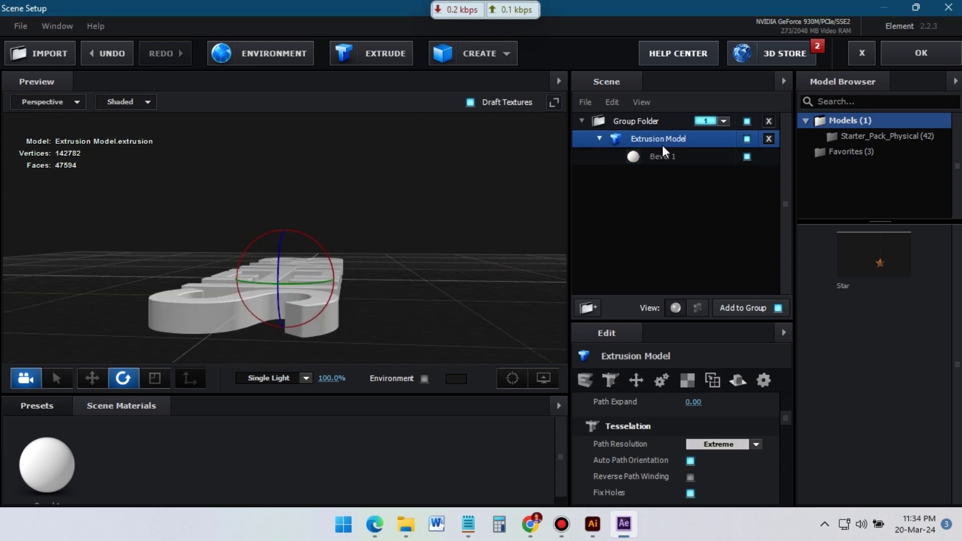
# - Duplicate the Extrusion Model within the group folder and select the copy
pyautogui.rightClick(647, 139)
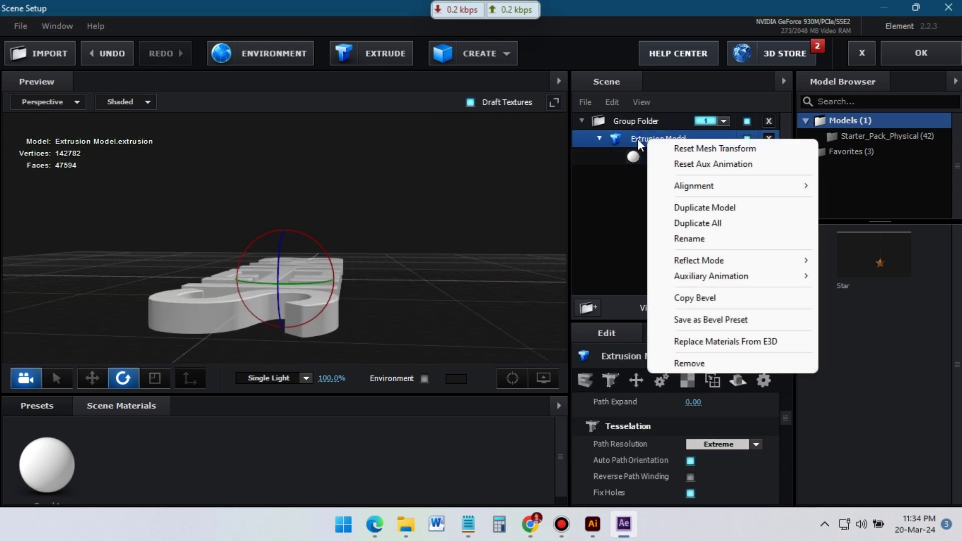
pyautogui.click(636, 140)
pyautogui.rightClick(657, 140)
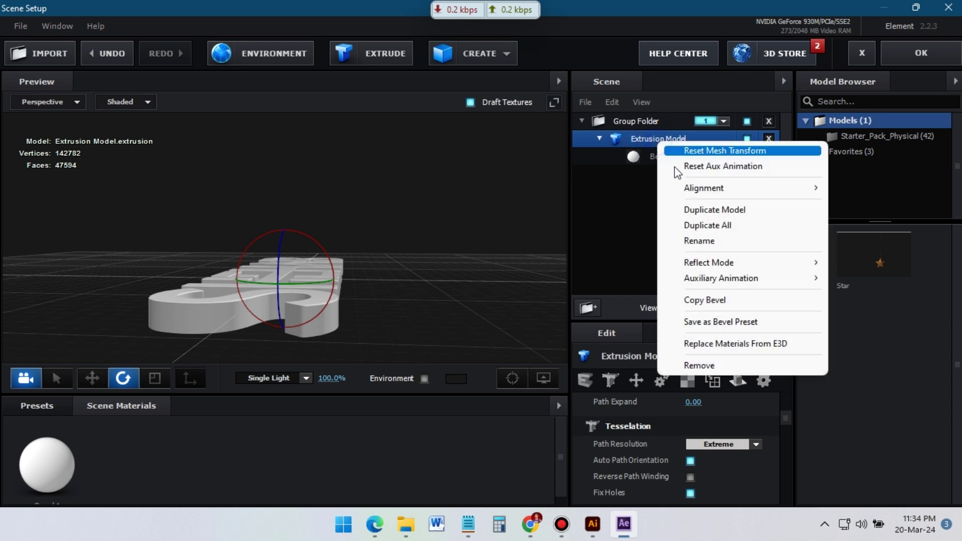
pyautogui.click(687, 208)
pyautogui.click(658, 174)
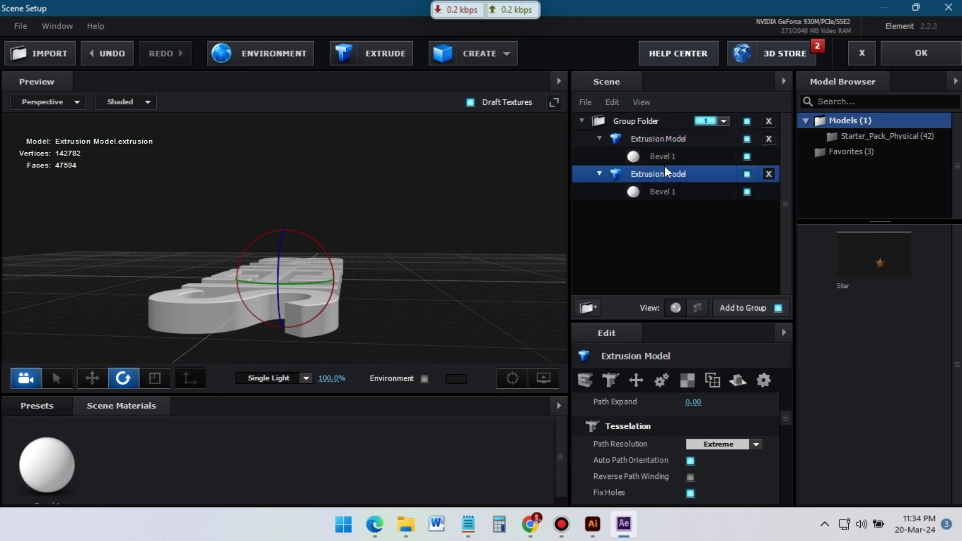
# - Duplicate the second Extrusion Model to add a third one, and select the new copy
pyautogui.rightClick(658, 176)
pyautogui.click(688, 244)
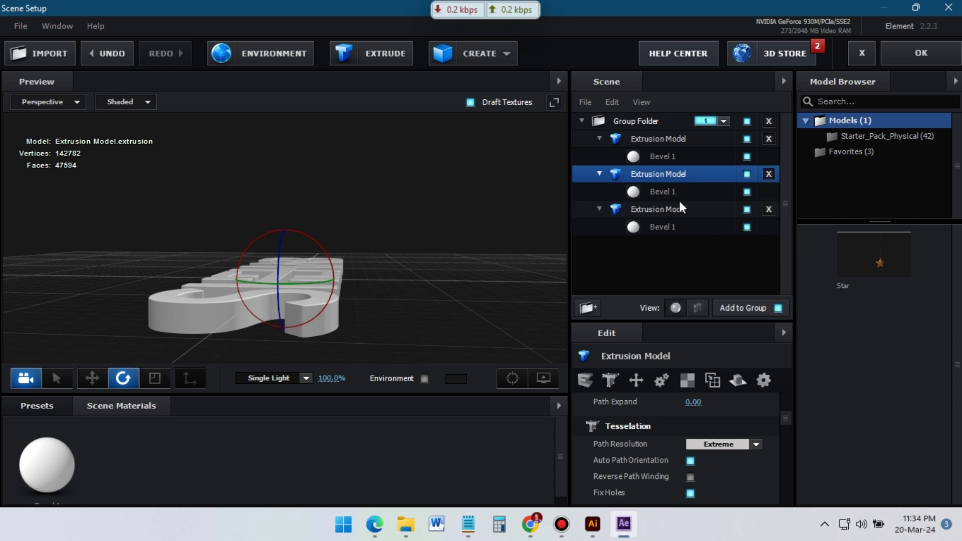
pyautogui.click(657, 209)
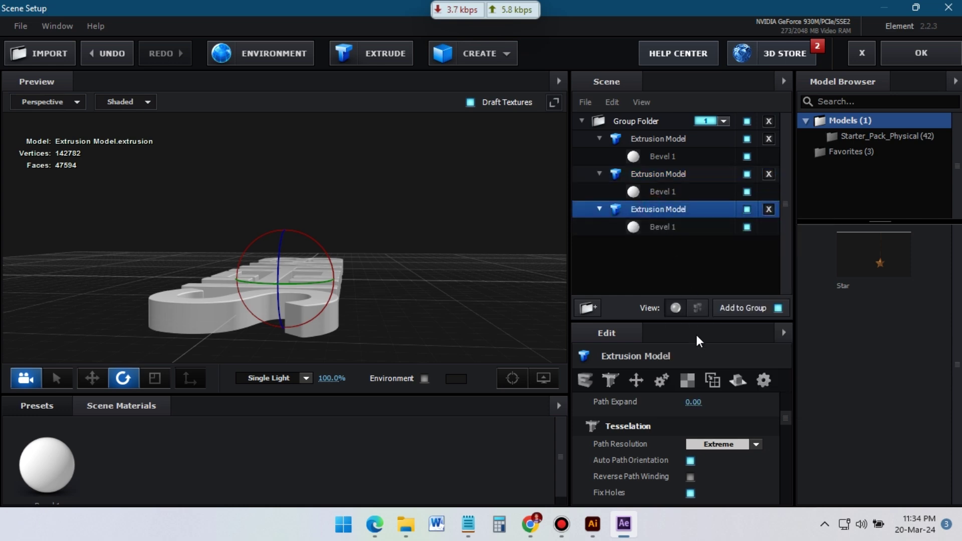
pyautogui.scroll(5, 712, 426)
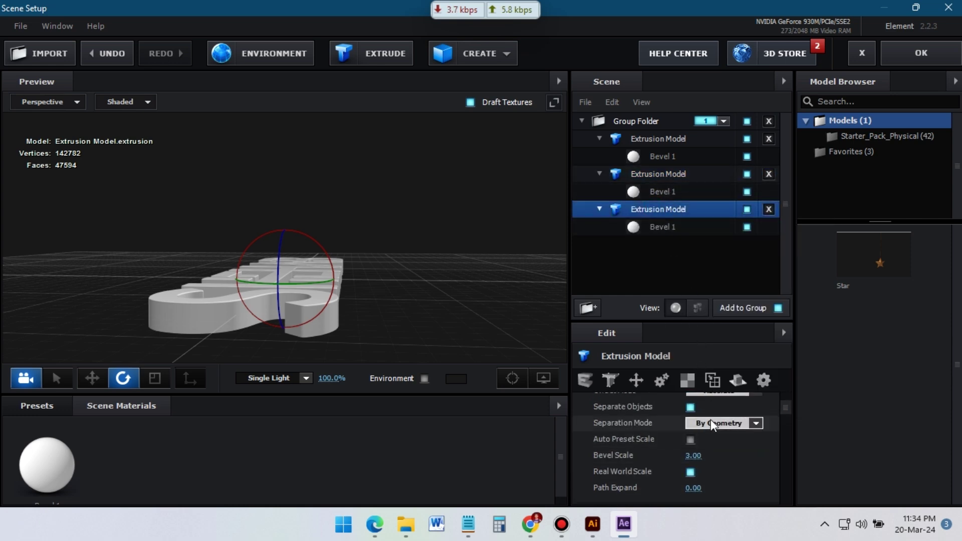
# - On the third Extrusion Model's Bevel 1, set Expand Edges to 0.57 and, after trying other depths, set Extrude to 0.5
pyautogui.press('Down')
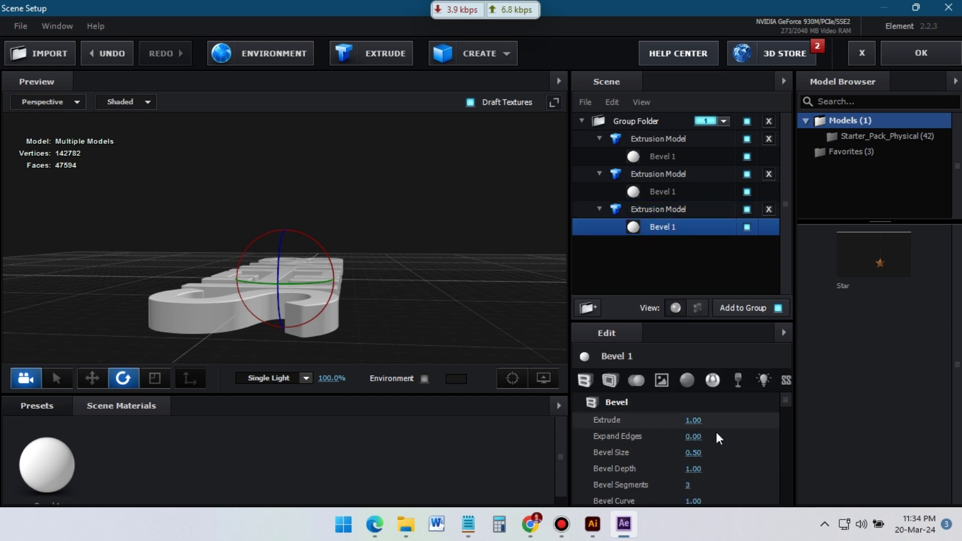
pyautogui.moveTo(694, 437); pyautogui.dragTo(732, 435)
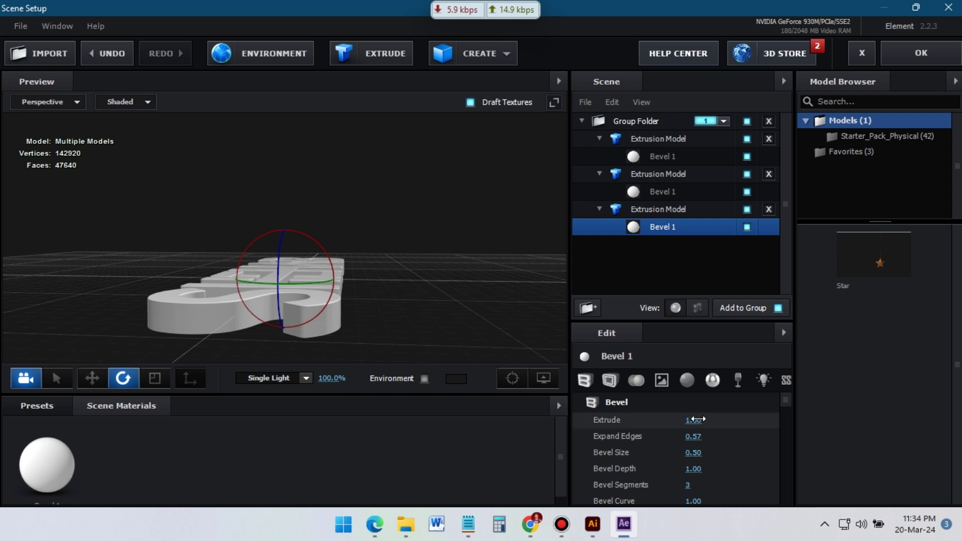
pyautogui.moveTo(666, 419); pyautogui.dragTo(646, 419)
pyautogui.moveTo(477, 297); pyautogui.dragTo(419, 291)
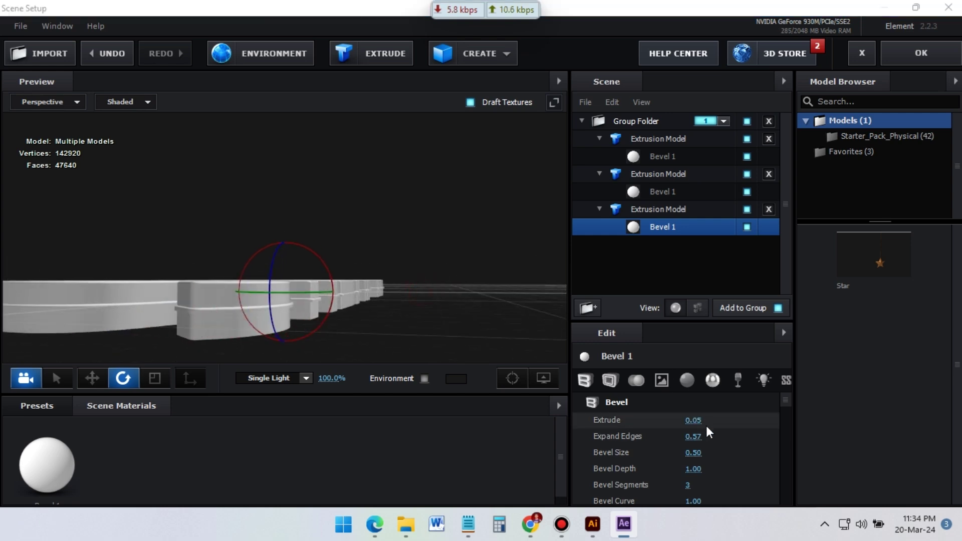
pyautogui.moveTo(702, 424); pyautogui.dragTo(708, 421)
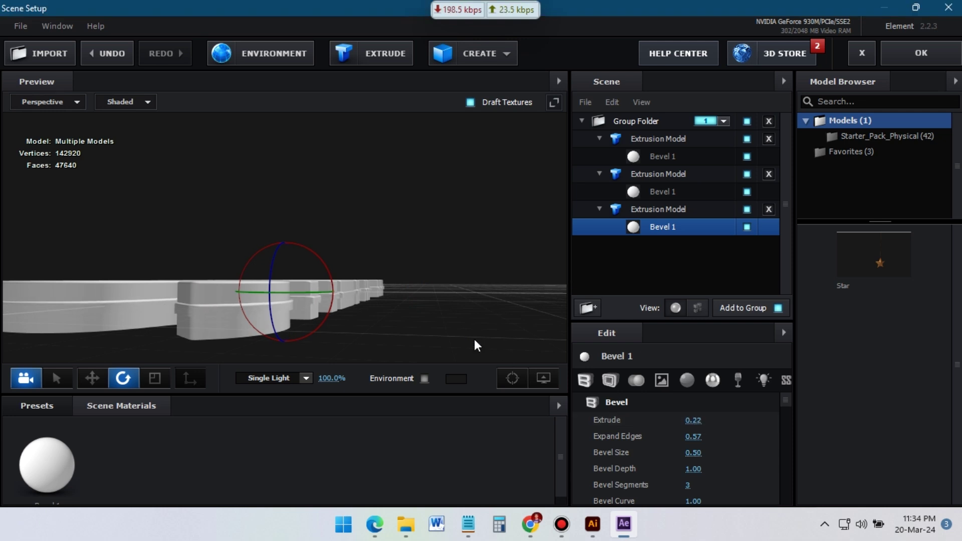
pyautogui.moveTo(392, 255); pyautogui.dragTo(464, 323)
pyautogui.moveTo(694, 421); pyautogui.dragTo(733, 420)
pyautogui.moveTo(432, 300); pyautogui.dragTo(429, 299)
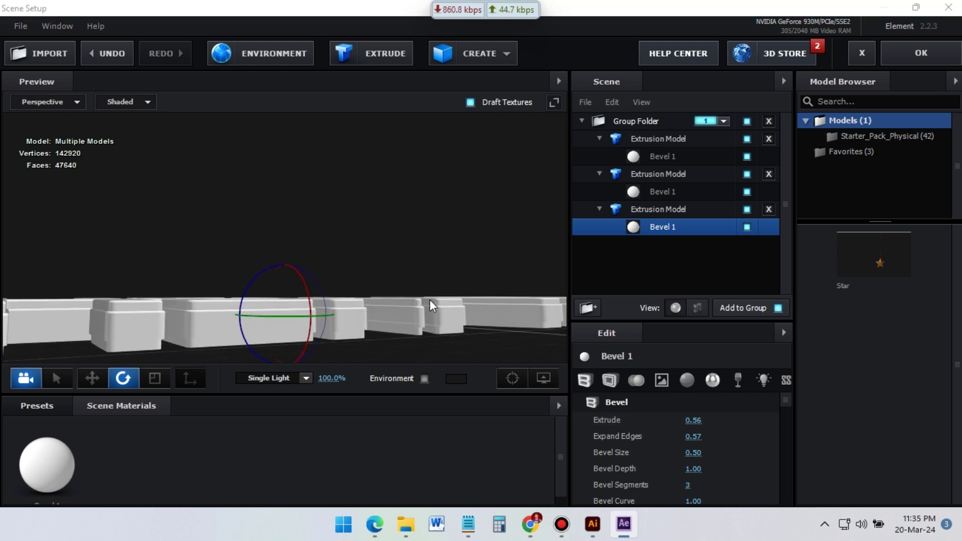
pyautogui.click(695, 420)
pyautogui.write('0.5')
pyautogui.press('Return')
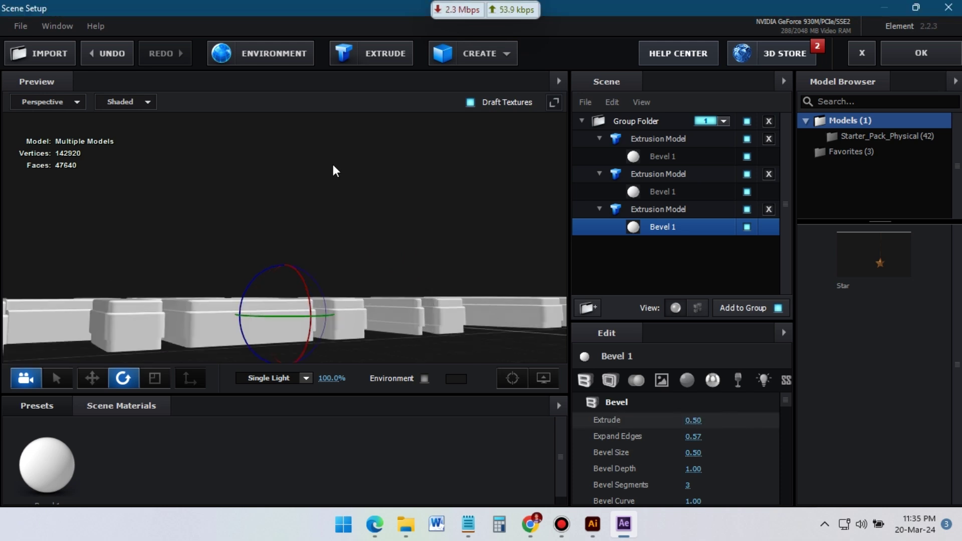
# - Move the third Extrusion Model slightly down along the Y axis so it sits at the base of the logo
pyautogui.click(92, 378)
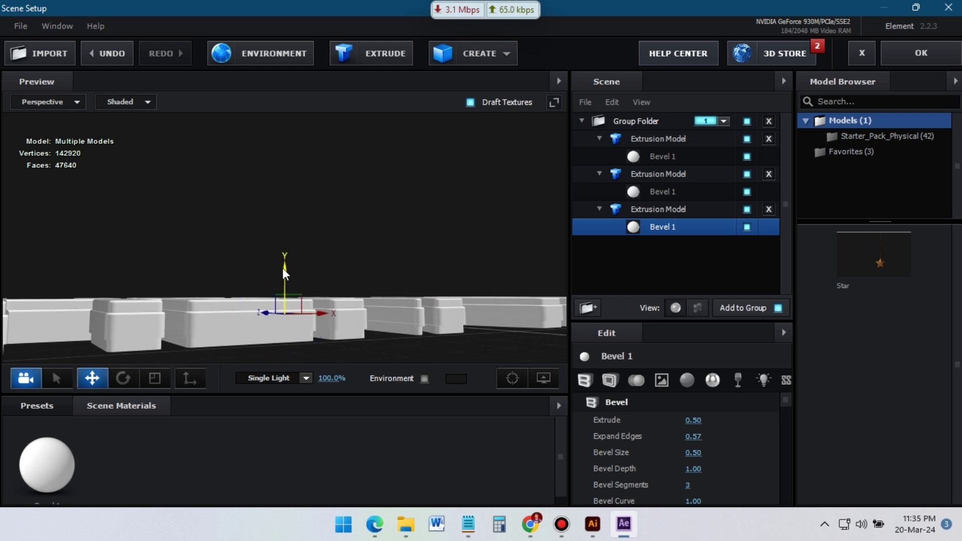
pyautogui.moveTo(283, 269); pyautogui.dragTo(275, 276)
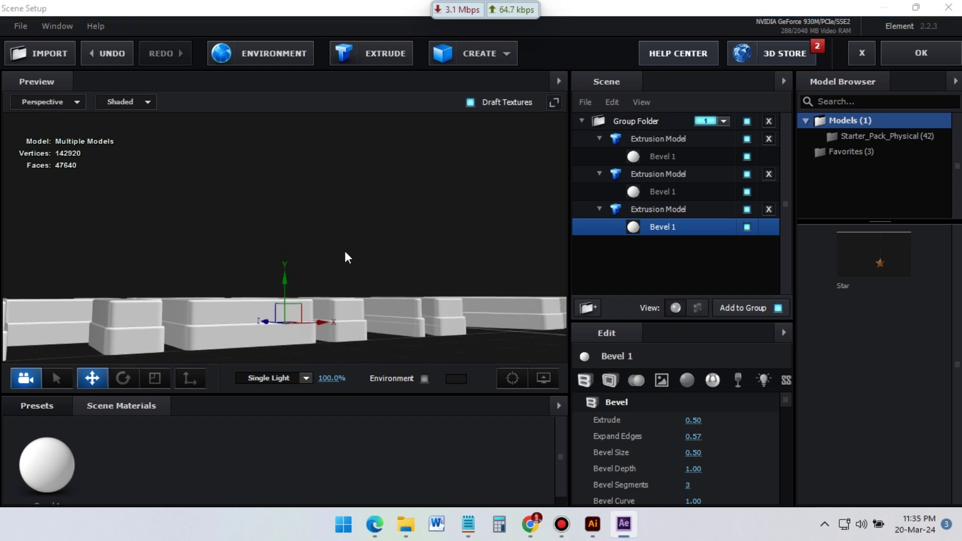
pyautogui.moveTo(346, 252); pyautogui.dragTo(400, 252)
pyautogui.moveTo(392, 262); pyautogui.dragTo(350, 256)
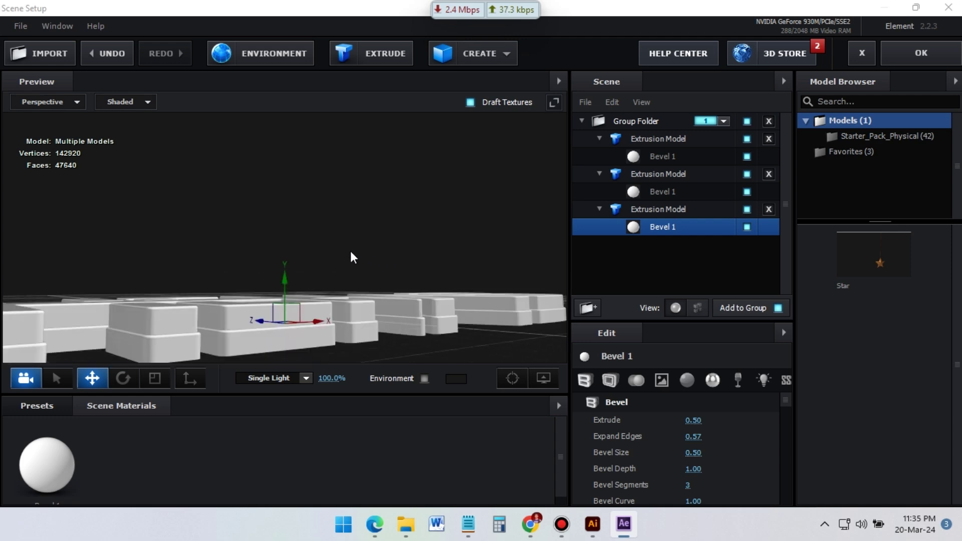
# - Set Extrude to 0.5 on the first Extrusion Model's Bevel 1
pyautogui.click(662, 156)
pyautogui.click(716, 422)
pyautogui.write('0.5')
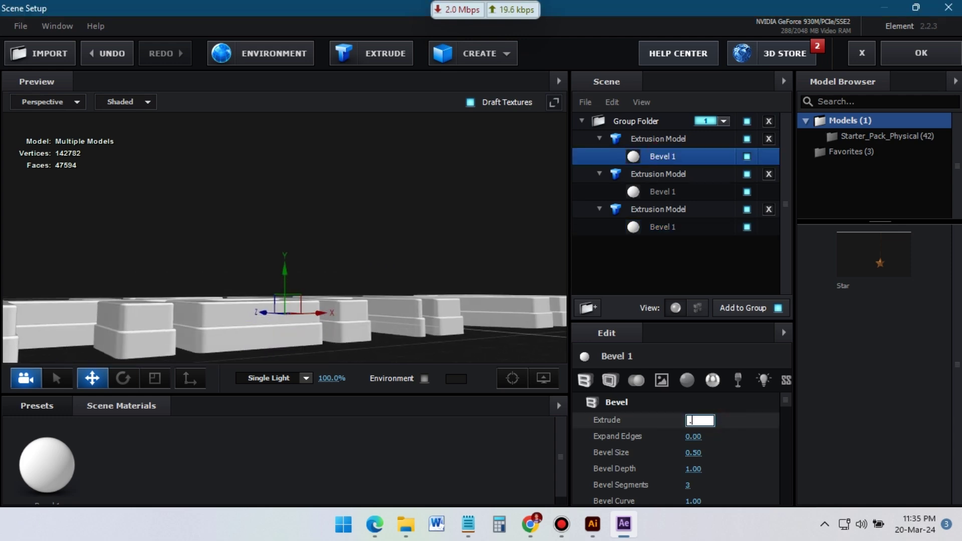
pyautogui.press('Return')
# - Set Expand Edges to 0.58 on Bevel 1 of both the third and the first Extrusion Model
pyautogui.click(663, 227)
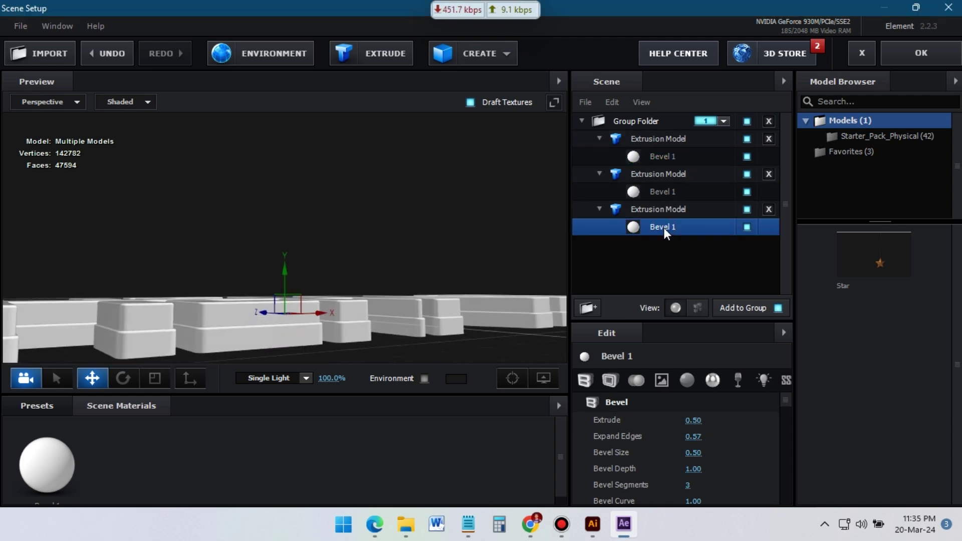
pyautogui.moveTo(422, 290)
pyautogui.mouseDown()
pyautogui.moveTo(366, 300)
pyautogui.moveTo(419, 276)
pyautogui.moveTo(434, 280)
pyautogui.mouseUp()
pyautogui.click(693, 436)
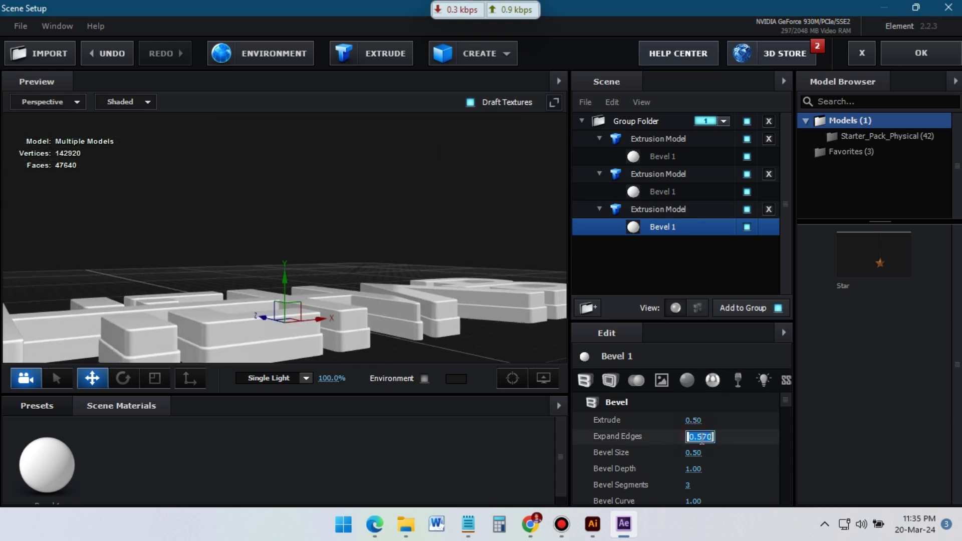
pyautogui.write('0.58')
pyautogui.press('Return')
pyautogui.click(664, 164)
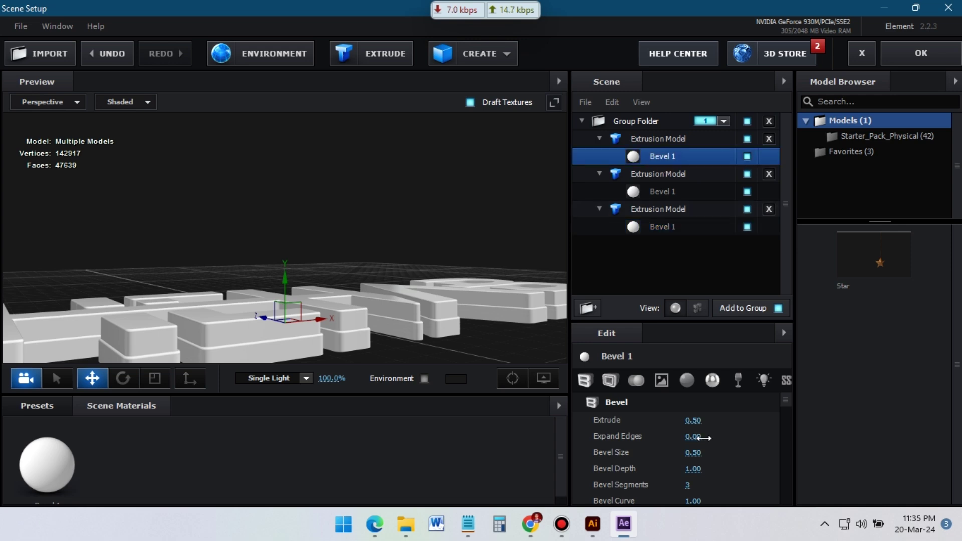
pyautogui.click(696, 438)
pyautogui.press('Return')
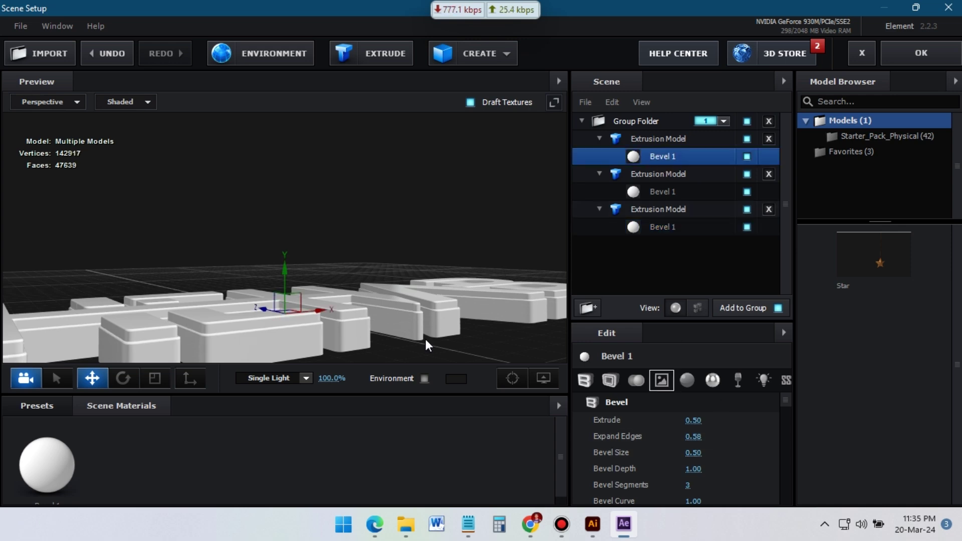
# - Raise the first Extrusion Model along the Y axis and enable Bevel Backside on its Bevel 1
pyautogui.moveTo(285, 258)
pyautogui.mouseDown()
pyautogui.moveTo(286, 240)
pyautogui.moveTo(274, 264)
pyautogui.moveTo(275, 257)
pyautogui.mouseUp()
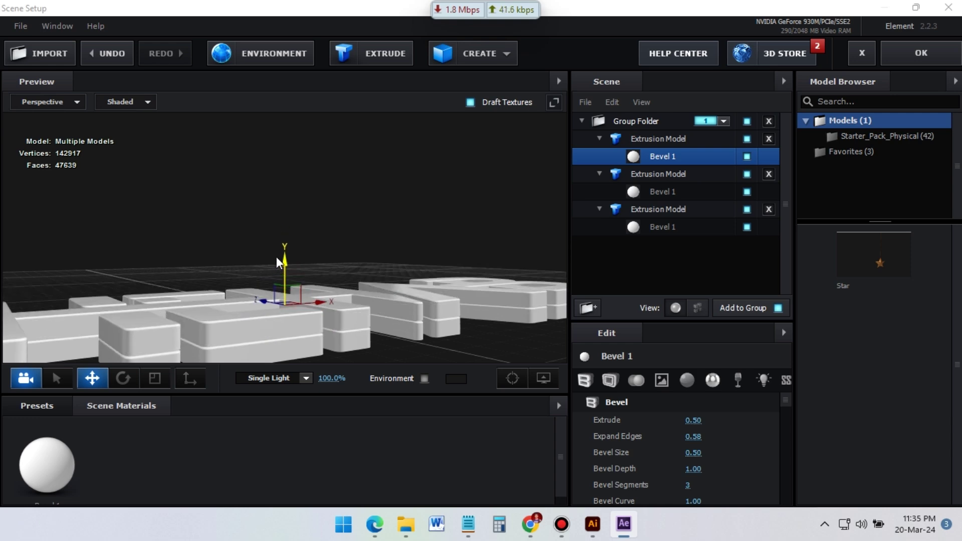
pyautogui.moveTo(378, 230); pyautogui.dragTo(656, 173)
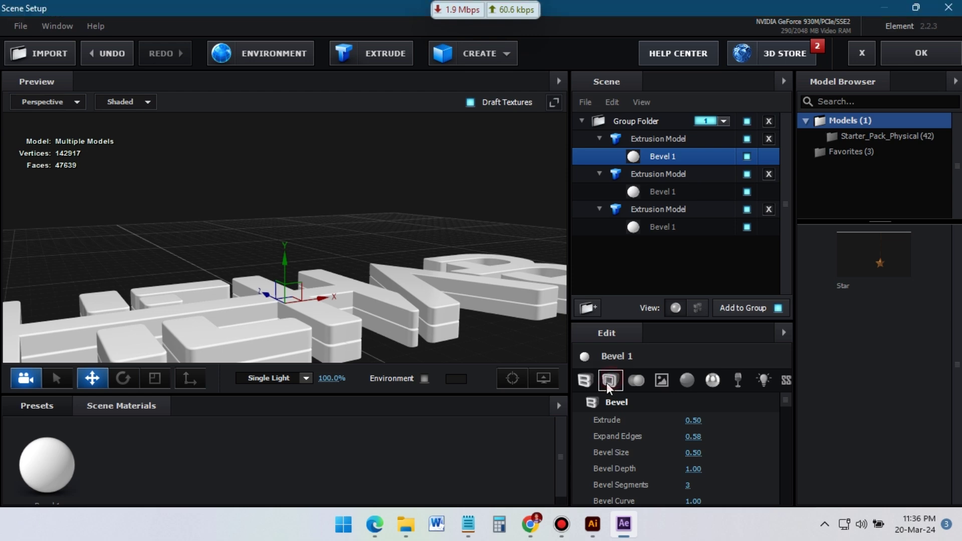
pyautogui.scroll(-2, 705, 453)
pyautogui.scroll(-3, 701, 451)
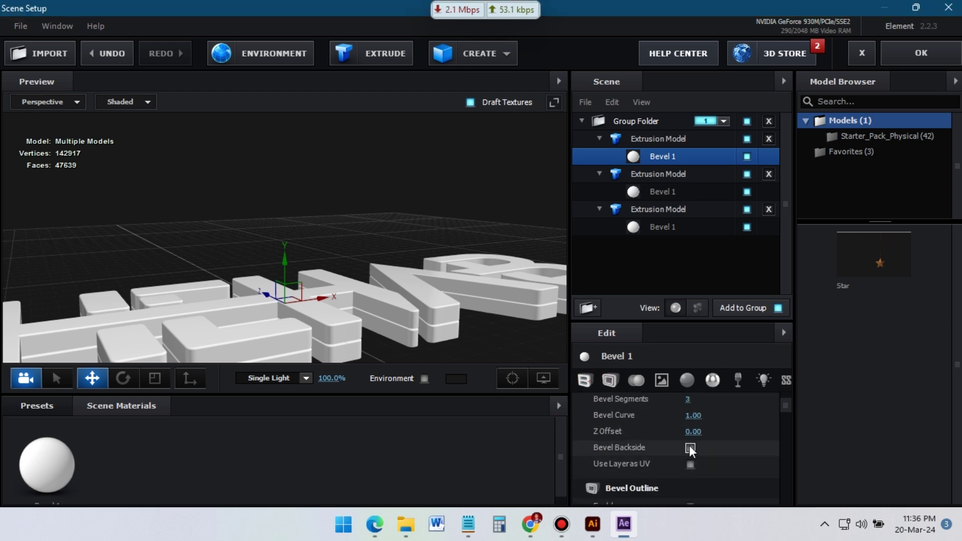
pyautogui.click(691, 435)
pyautogui.moveTo(455, 242); pyautogui.dragTo(649, 205)
# - Select the second Extrusion Model's Bevel 1 and open the Metal category of the Pro_Shaders_2 material presets
pyautogui.click(660, 191)
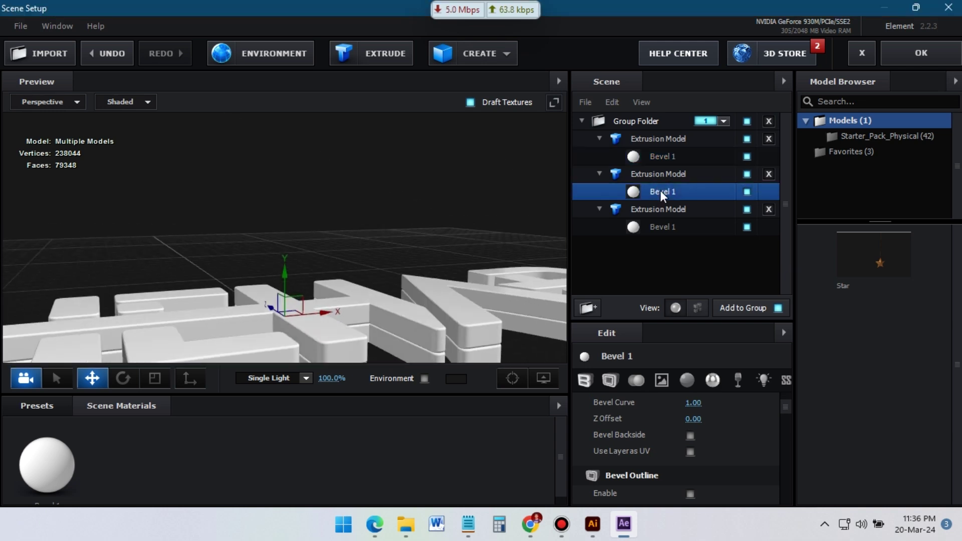
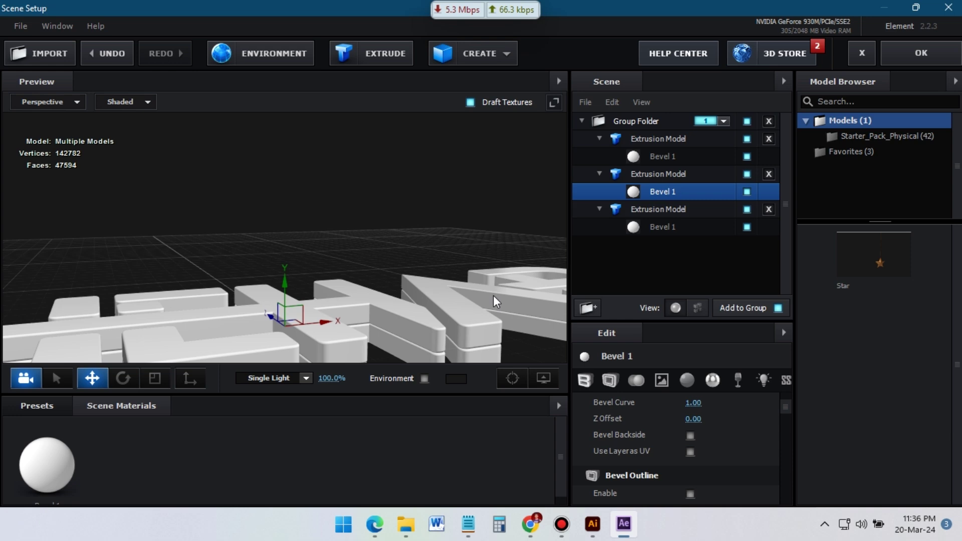
pyautogui.click(46, 408)
pyautogui.scroll(-1, 80, 474)
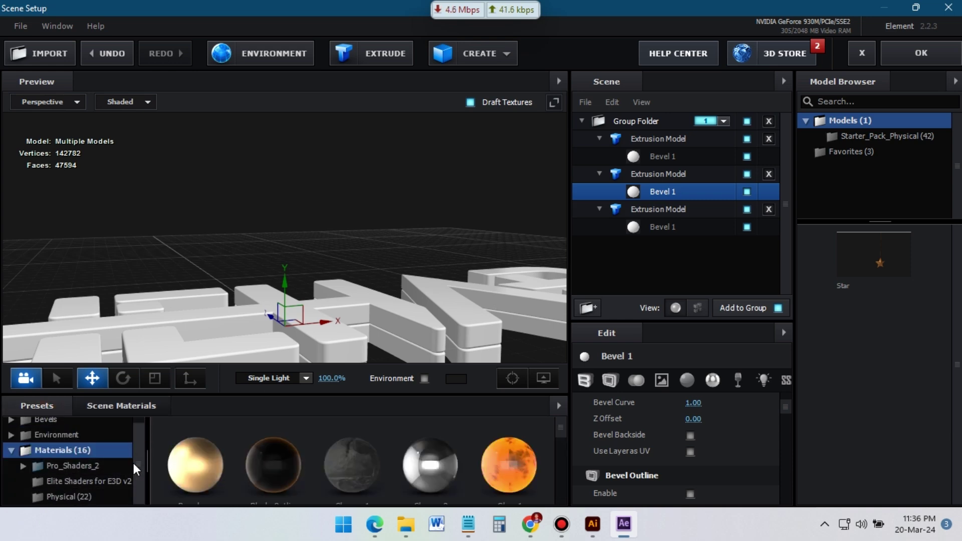
pyautogui.click(25, 468)
pyautogui.scroll(-6, 85, 473)
pyautogui.click(76, 473)
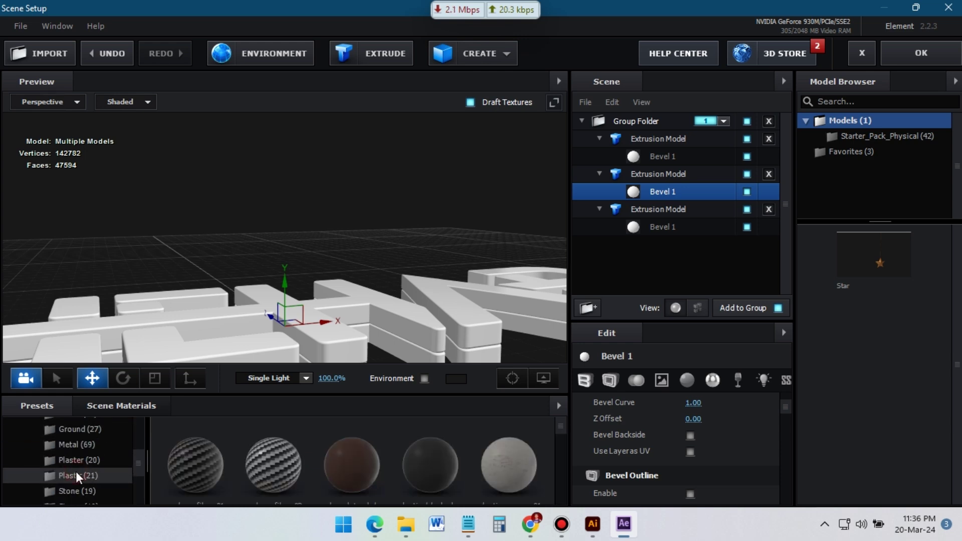
pyautogui.click(70, 445)
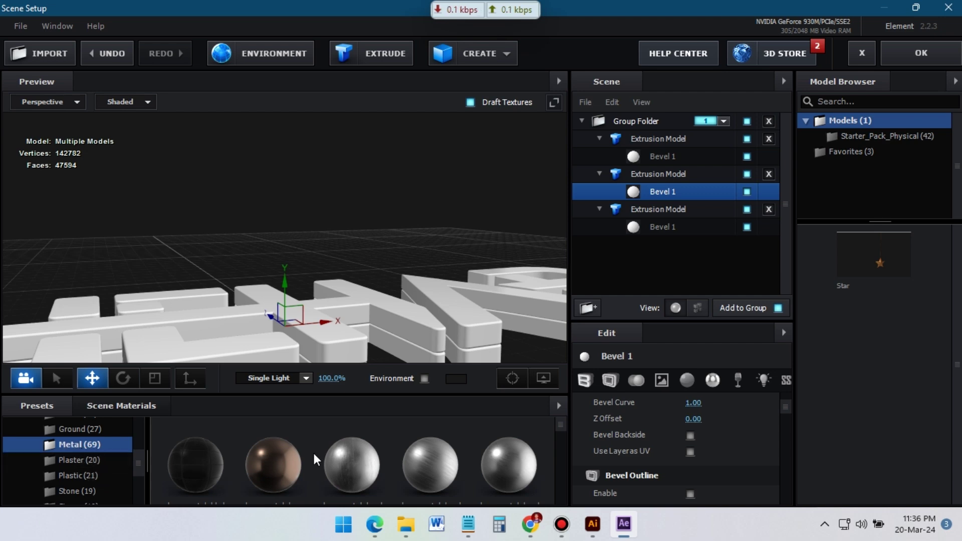
# - Find the metal_black preset among the Metal materials and apply it to the first and third Extrusion Models
pyautogui.scroll(-6, 313, 456)
pyautogui.scroll(3, 366, 473)
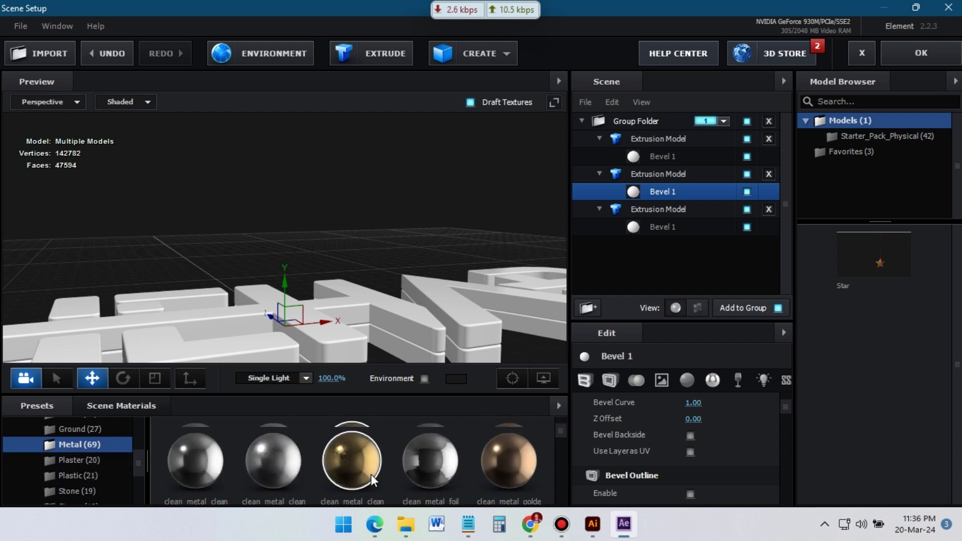
pyautogui.scroll(-2, 370, 474)
pyautogui.scroll(-1, 351, 466)
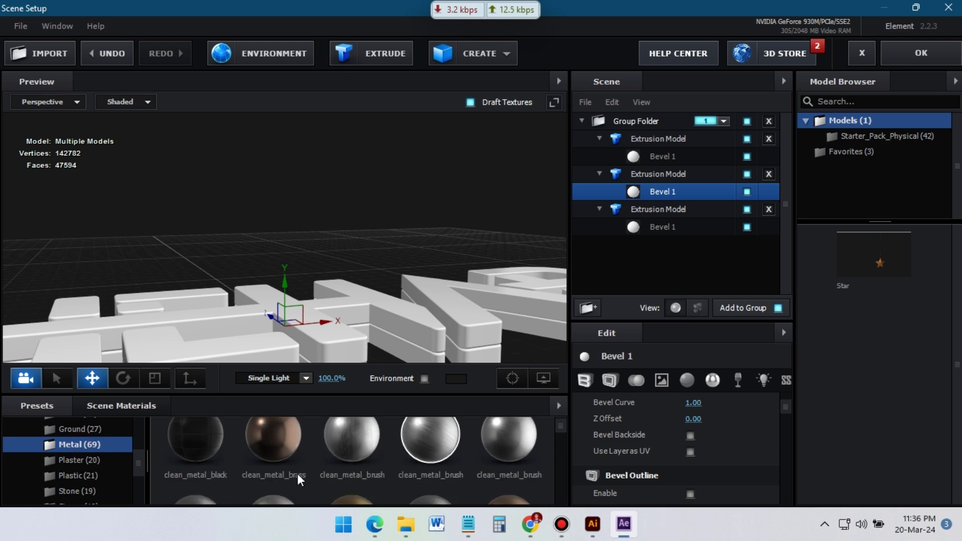
pyautogui.scroll(-1, 286, 475)
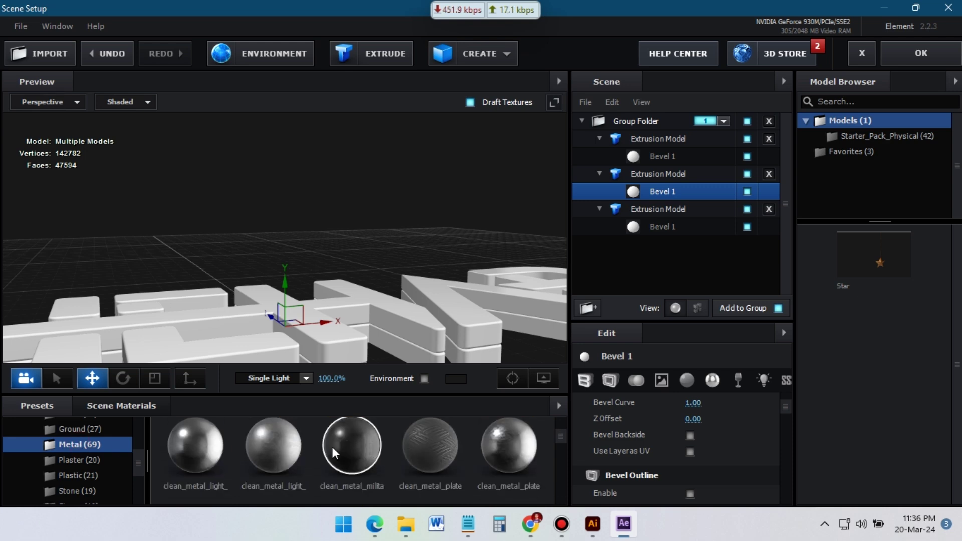
pyautogui.scroll(-1, 321, 451)
pyautogui.moveTo(351, 440); pyautogui.dragTo(657, 157)
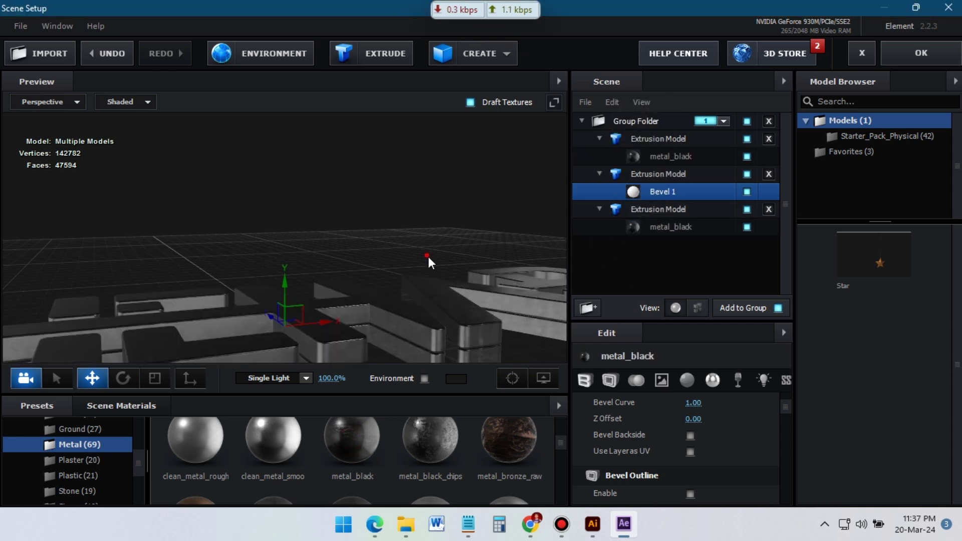
# - Select the first Extrusion Model, undo the last change and adjust its position along the Y axis relative to the white layer
pyautogui.moveTo(428, 256); pyautogui.dragTo(453, 247)
pyautogui.click(666, 141)
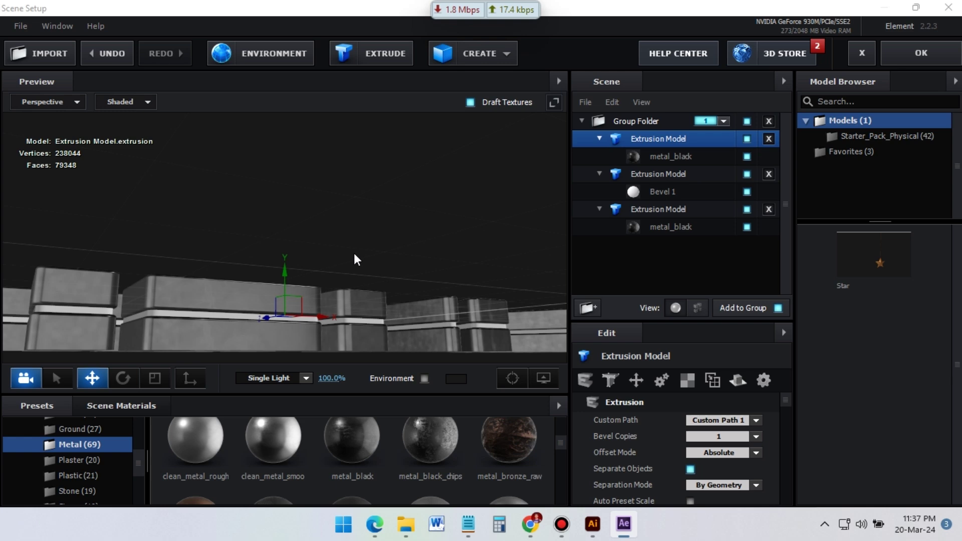
pyautogui.hotkey('ctrl', 'z')
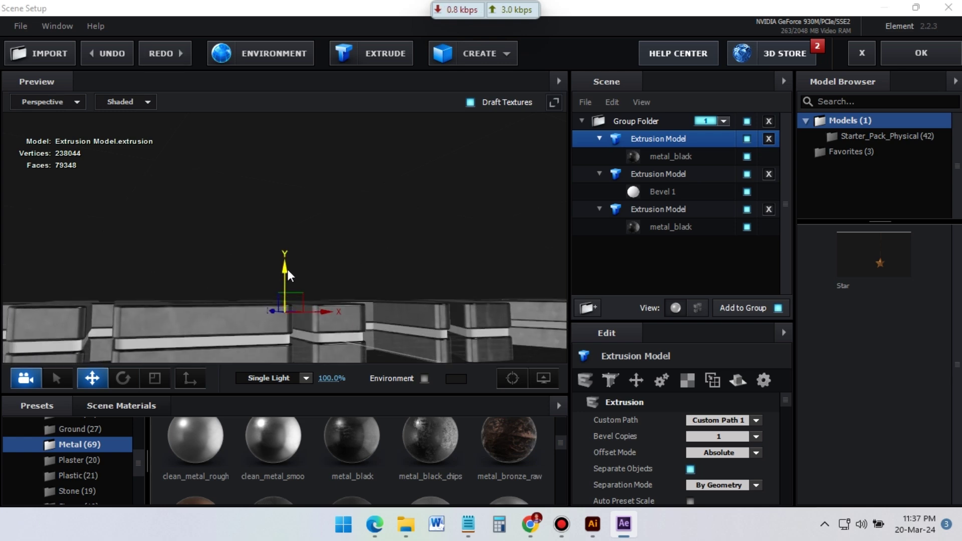
pyautogui.moveTo(287, 272); pyautogui.dragTo(368, 282)
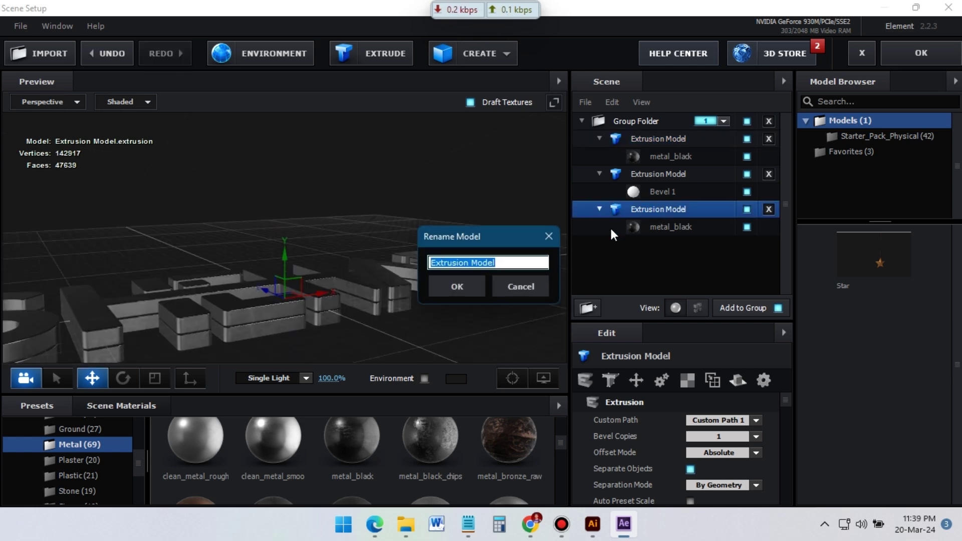
# - Rename the third Extrusion Model as bottom and the first one as middle
pyautogui.write('bottom')
pyautogui.press('Return')
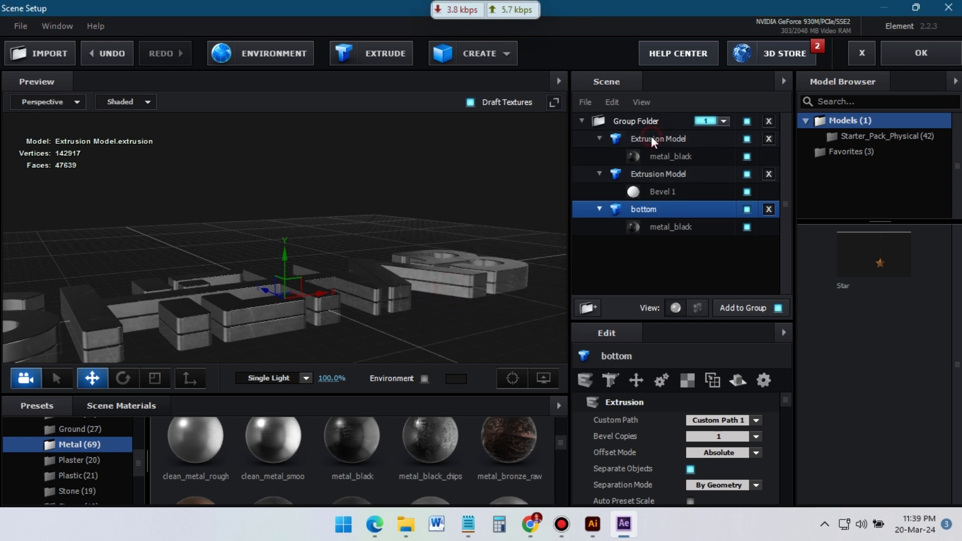
pyautogui.doubleClick(652, 136)
pyautogui.write('middle')
pyautogui.press('Return')
# - Rename the remaining Extrusion Model, the one with the white Bevel 1 material, as glow
pyautogui.click(661, 175)
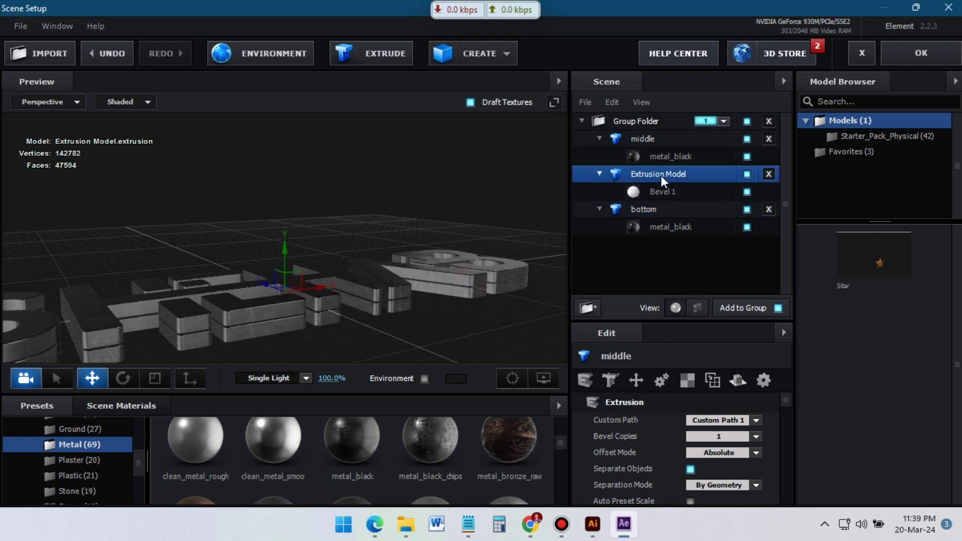
pyautogui.rightClick(660, 175)
pyautogui.click(671, 298)
pyautogui.write('glow')
pyautogui.press('Return')
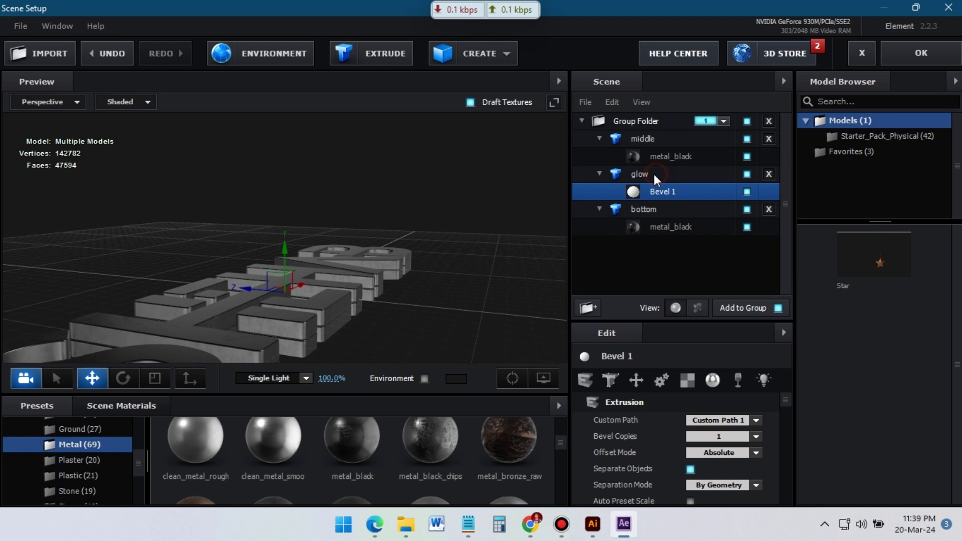
# - Duplicate the glow model and move the copy to the first place in the Group Folder
pyautogui.click(654, 173)
pyautogui.rightClick(642, 176)
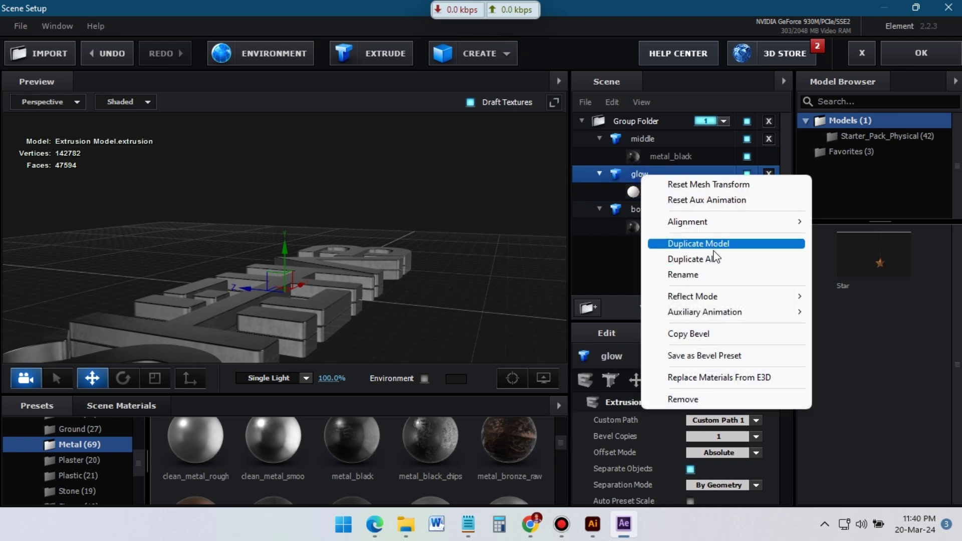
pyautogui.click(707, 246)
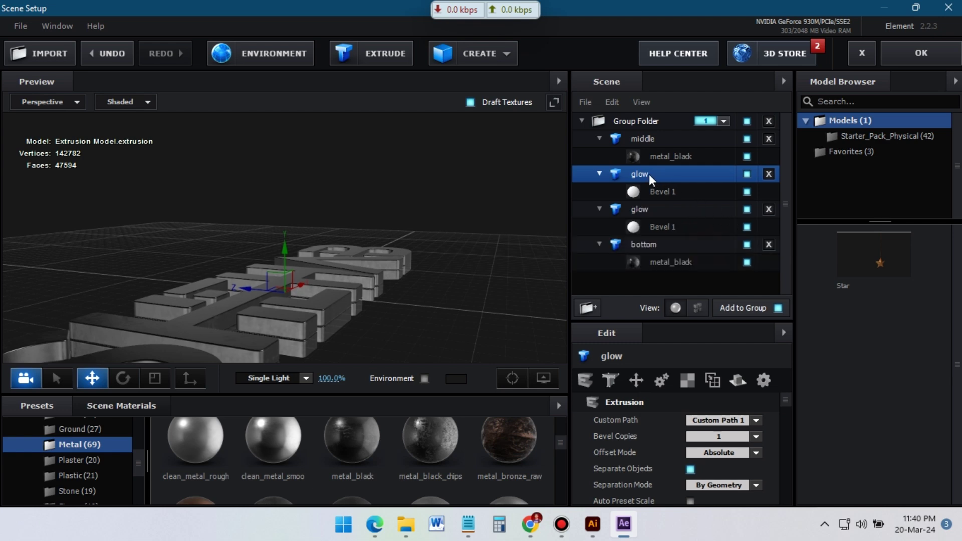
pyautogui.moveTo(642, 174); pyautogui.dragTo(633, 134)
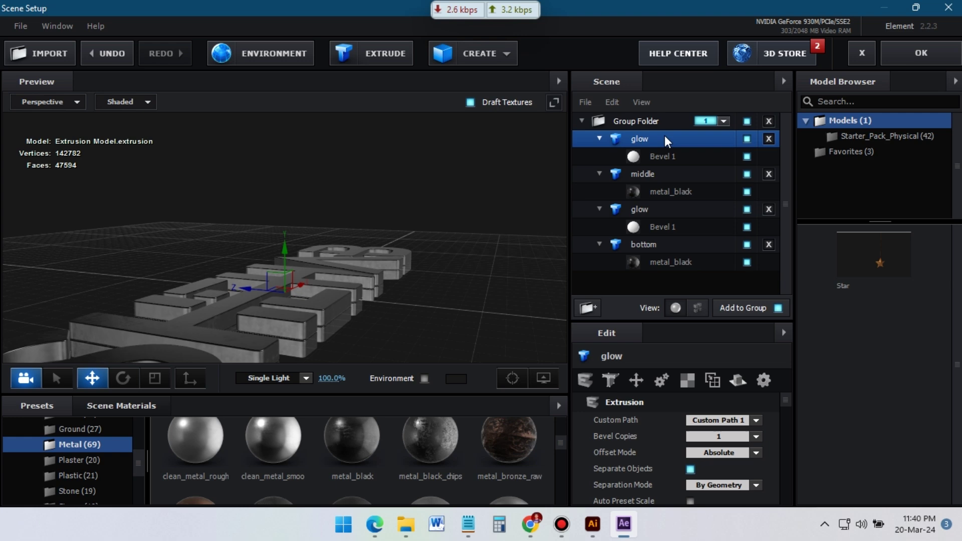
# - Rename the first glow model as glow_2 and raise it along the Y axis above the black layers
pyautogui.doubleClick(647, 144)
pyautogui.write('_2')
pyautogui.click(455, 285)
pyautogui.moveTo(281, 246); pyautogui.dragTo(282, 213)
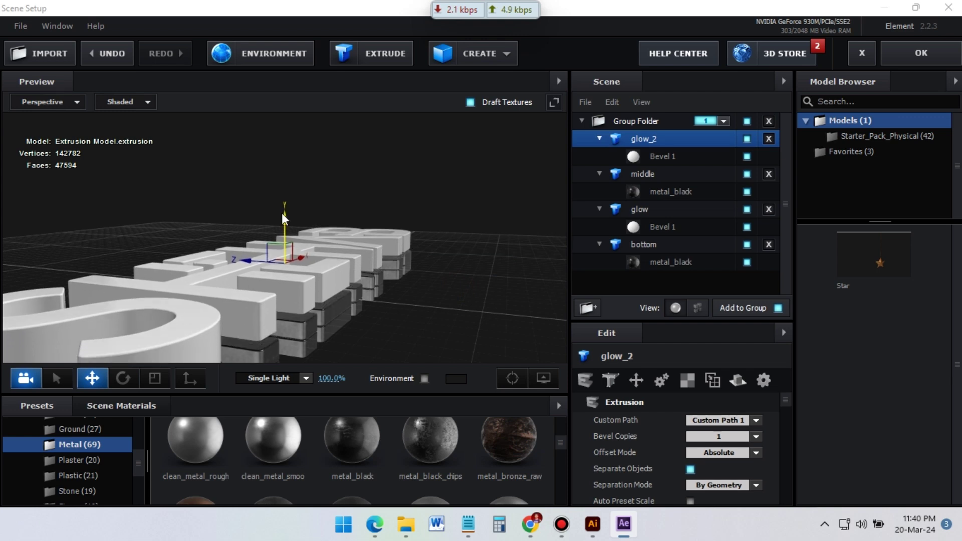
# - Set the Extrude of glow_2's Bevel 1 to 0.50 and lower the layer along Y onto the middle layer
pyautogui.click(653, 154)
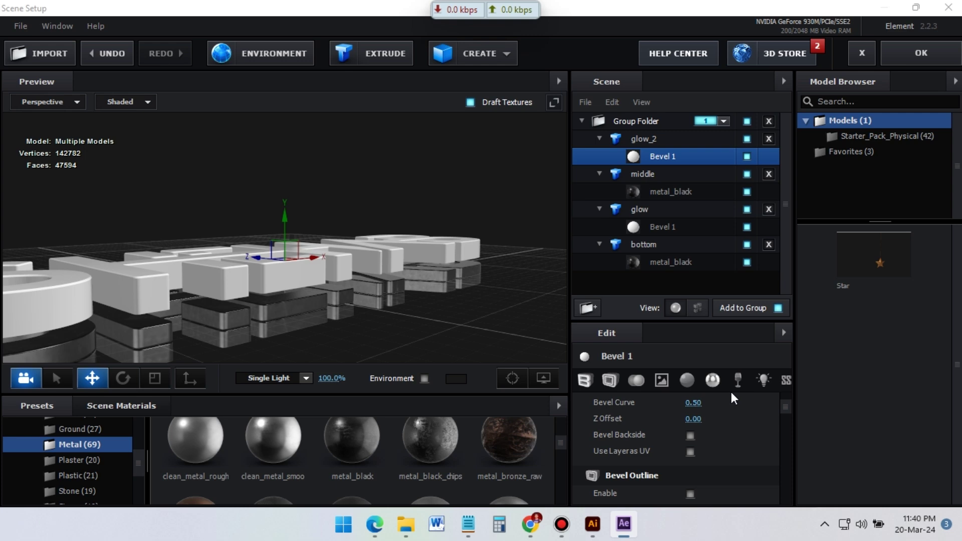
pyautogui.scroll(3, 702, 414)
pyautogui.click(706, 420)
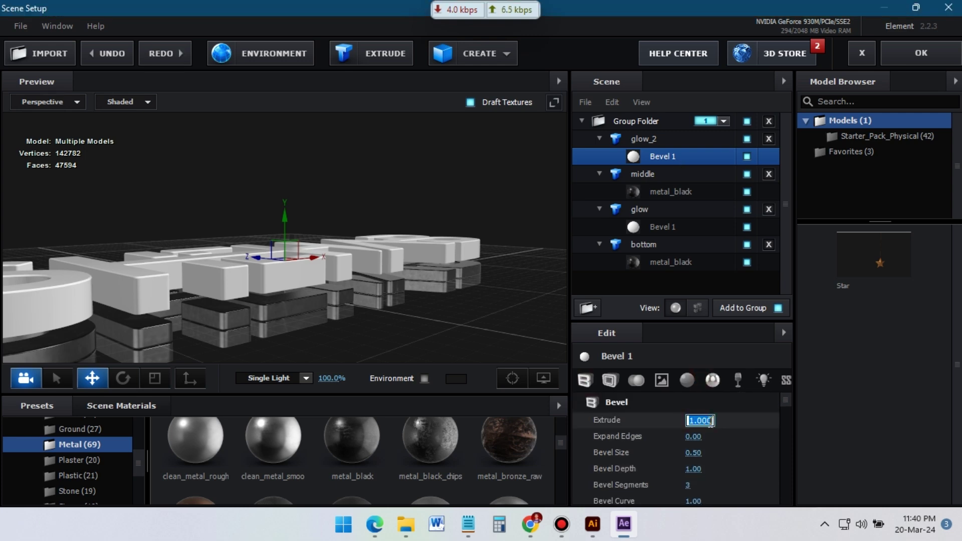
pyautogui.moveTo(361, 301); pyautogui.dragTo(389, 283)
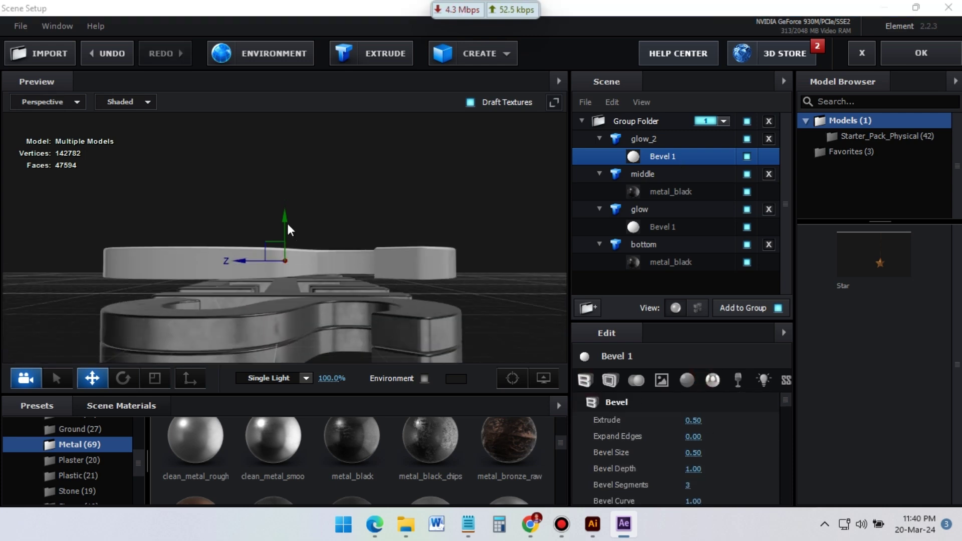
pyautogui.moveTo(285, 222); pyautogui.dragTo(370, 235)
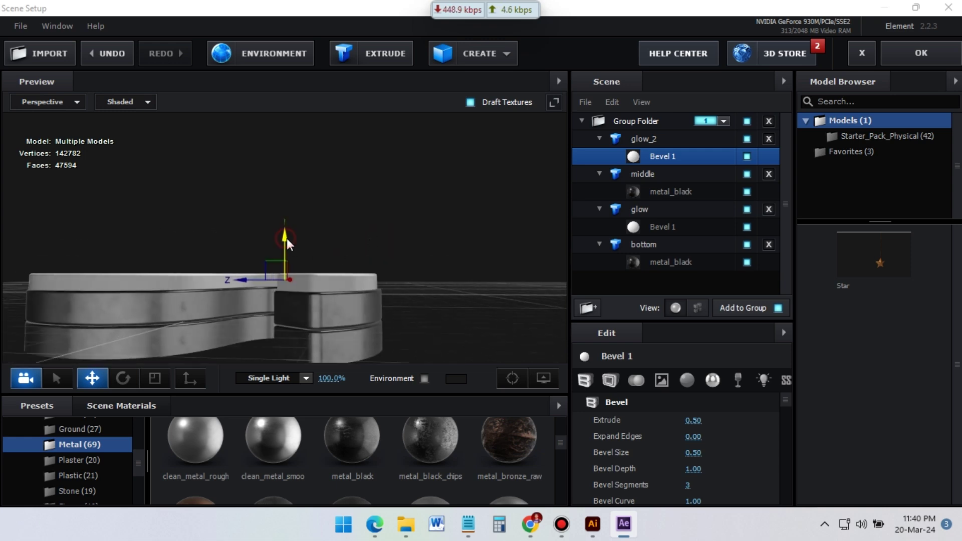
pyautogui.moveTo(286, 240); pyautogui.dragTo(286, 238)
# - Fine-tune the heights of the middle and glow_2 layers along the Y axis so the white layer sits on the black one
pyautogui.click(668, 177)
pyautogui.click(669, 177)
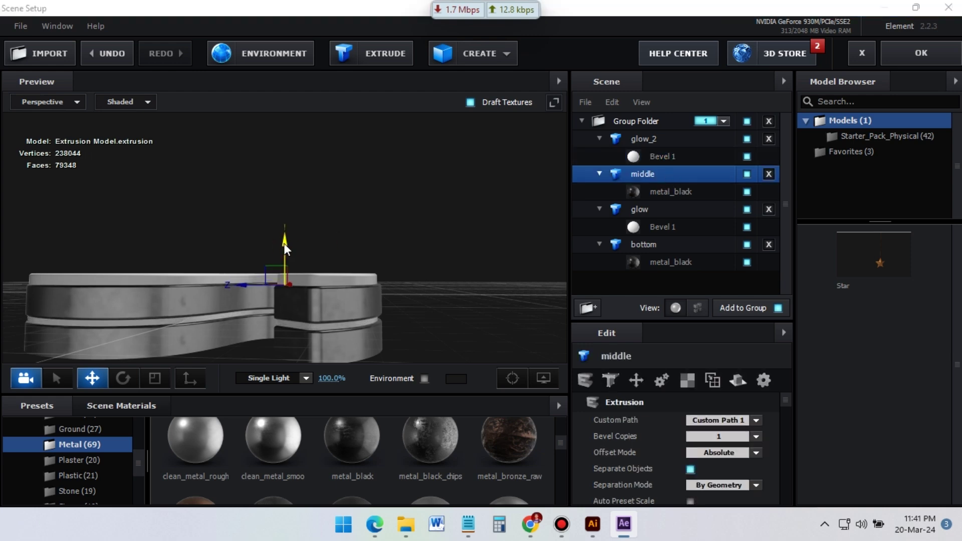
pyautogui.click(677, 159)
pyautogui.moveTo(285, 237); pyautogui.dragTo(551, 257)
pyautogui.click(662, 180)
pyautogui.press('Up')
pyautogui.scroll(4, 374, 267)
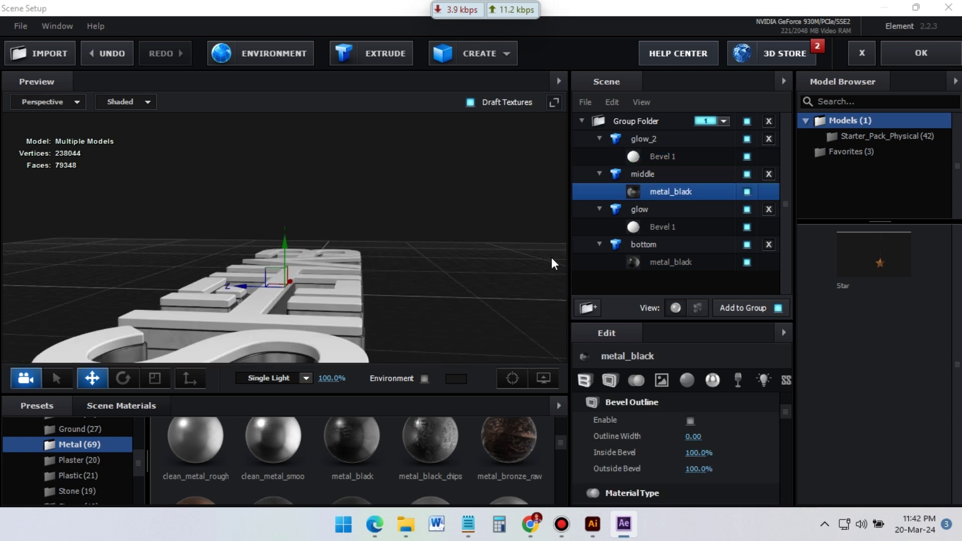
# - Duplicate the middle model and move the copy above glow_2 in the Group Folder
pyautogui.click(647, 173)
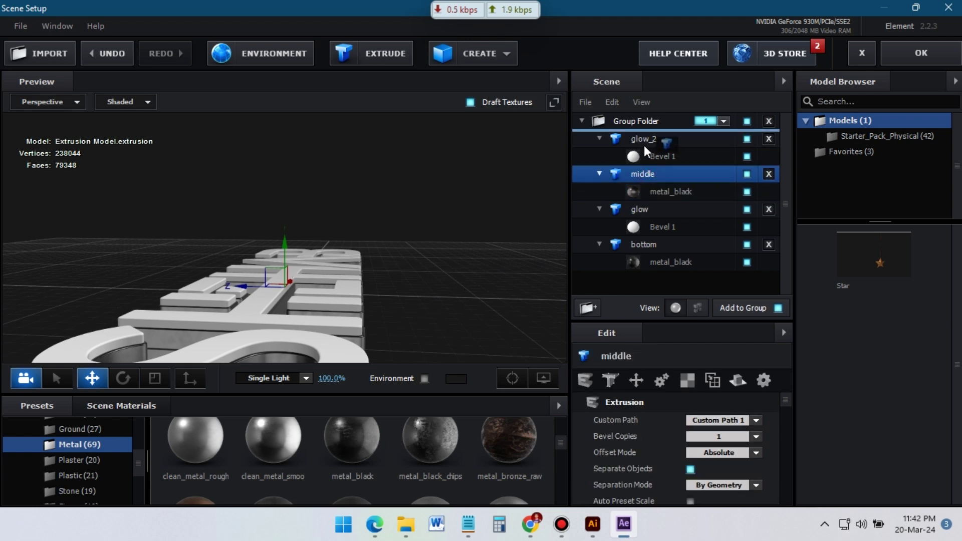
pyautogui.rightClick(644, 174)
pyautogui.click(709, 241)
pyautogui.moveTo(652, 173); pyautogui.dragTo(635, 132)
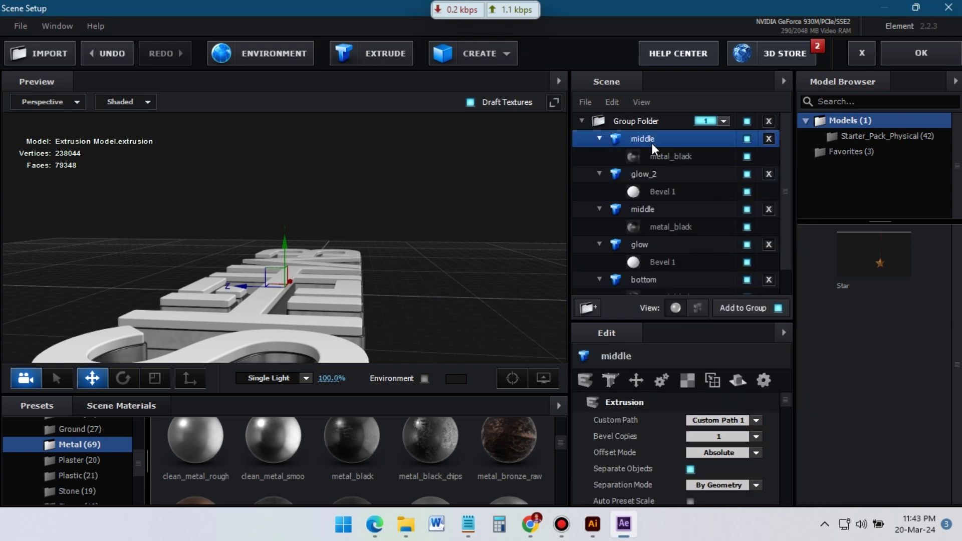
# - Rename the first middle model as top and raise it along the Y axis above the glow_2 layer
pyautogui.doubleClick(652, 143)
pyautogui.write('top')
pyautogui.press('Return')
pyautogui.press('Return')
pyautogui.moveTo(286, 246); pyautogui.dragTo(390, 259)
# - Try the Bevel Outline option on the top layer's metal_black material
pyautogui.click(671, 156)
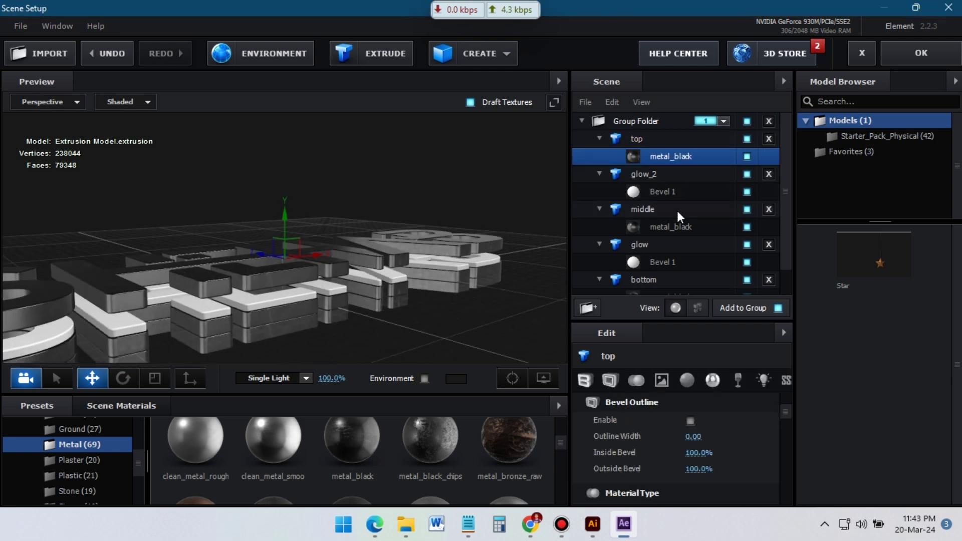
pyautogui.click(690, 420)
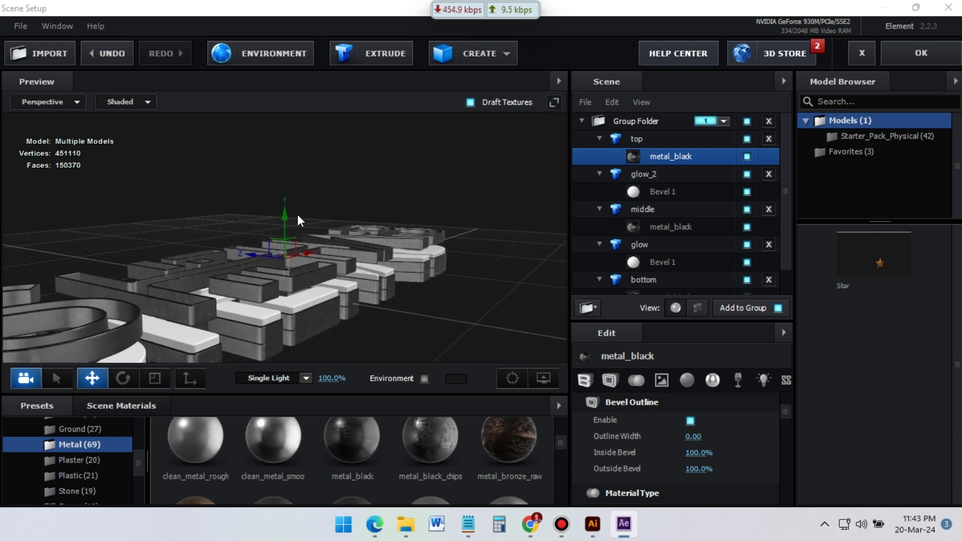
pyautogui.moveTo(285, 219); pyautogui.dragTo(281, 238)
pyautogui.hotkey('ctrl', 'z')
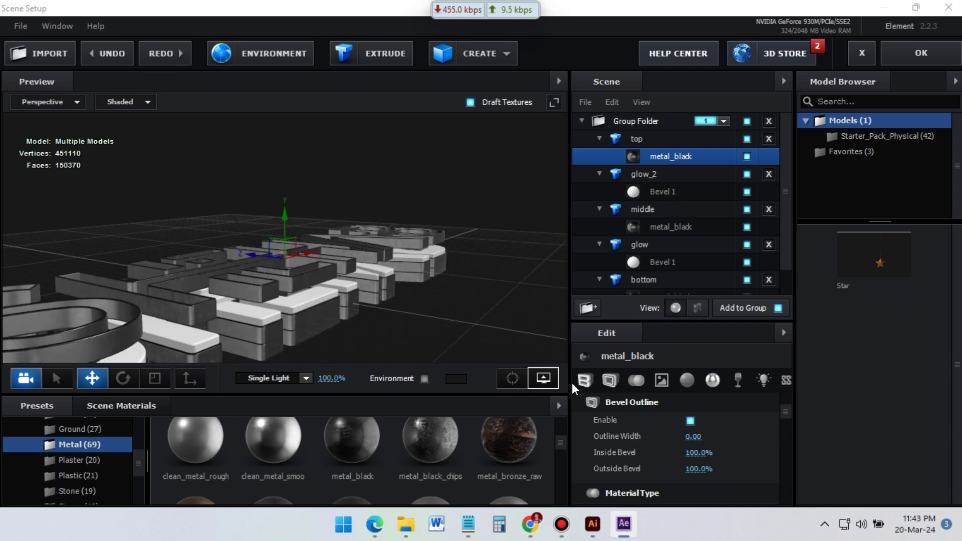
pyautogui.click(691, 420)
# - Set the Extrude of the top layer's metal_black to 0.20 and lower the layer along Y onto glow_2
pyautogui.moveTo(447, 264); pyautogui.dragTo(358, 296)
pyautogui.moveTo(285, 216); pyautogui.dragTo(277, 232)
pyautogui.moveTo(402, 243); pyautogui.dragTo(712, 347)
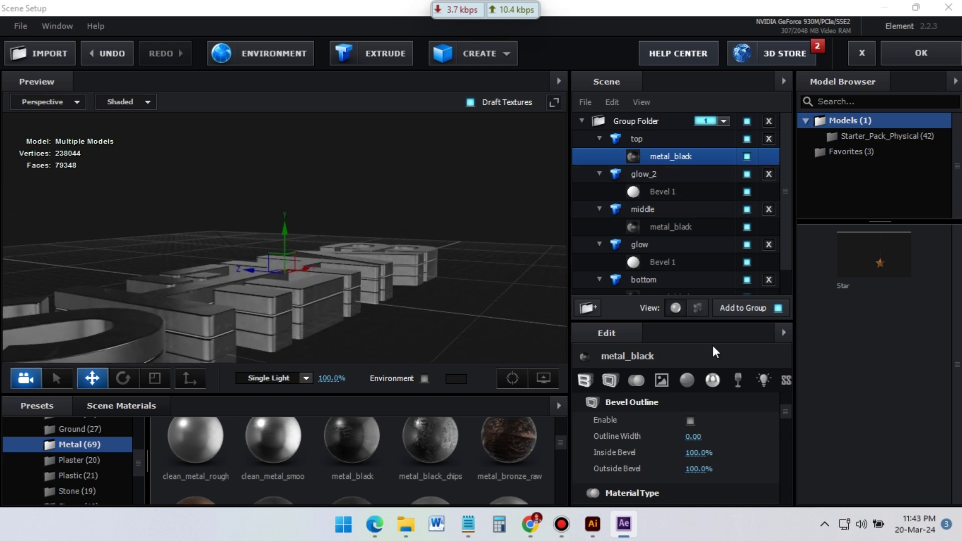
pyautogui.click(584, 380)
pyautogui.click(429, 295)
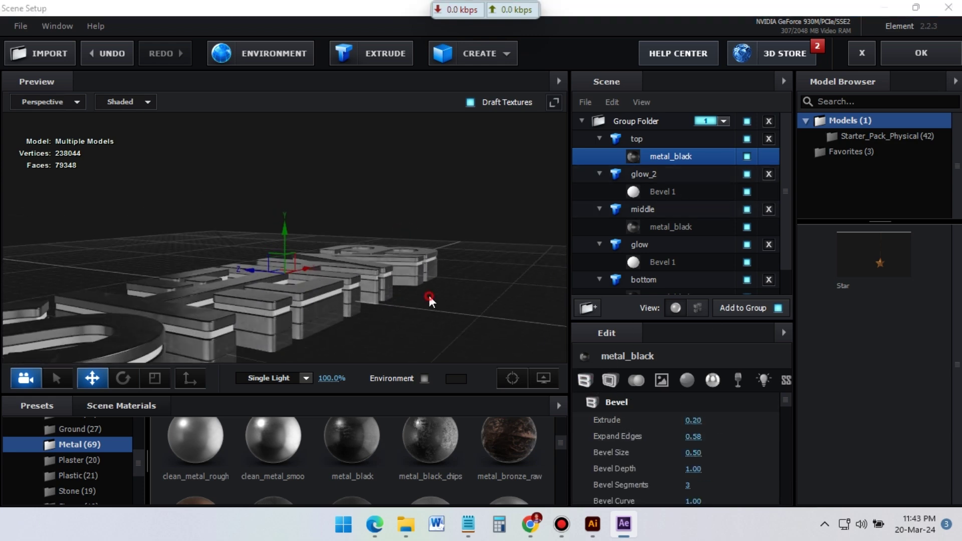
pyautogui.moveTo(429, 295); pyautogui.dragTo(443, 289)
pyautogui.moveTo(284, 232); pyautogui.dragTo(275, 235)
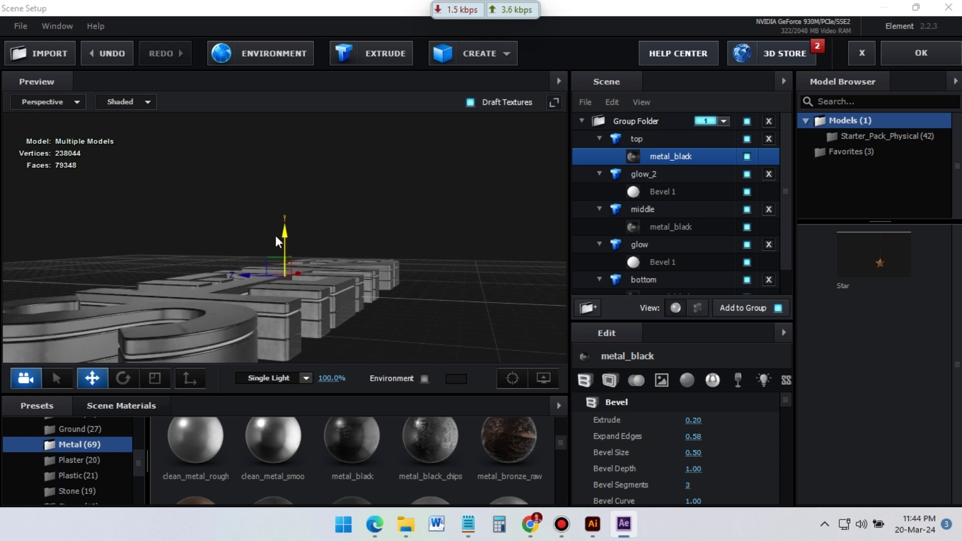
# - Set the Extrude to 0.10 for both the top layer's metal_black and glow_2's Bevel 1
pyautogui.click(693, 421)
pyautogui.write('0.1')
pyautogui.press('Return')
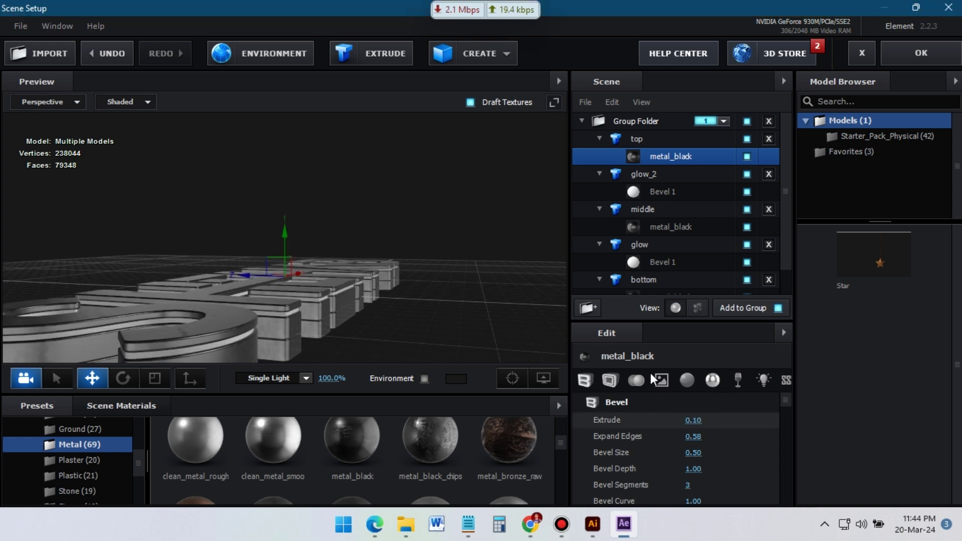
pyautogui.click(662, 192)
pyautogui.click(697, 420)
pyautogui.write('.')
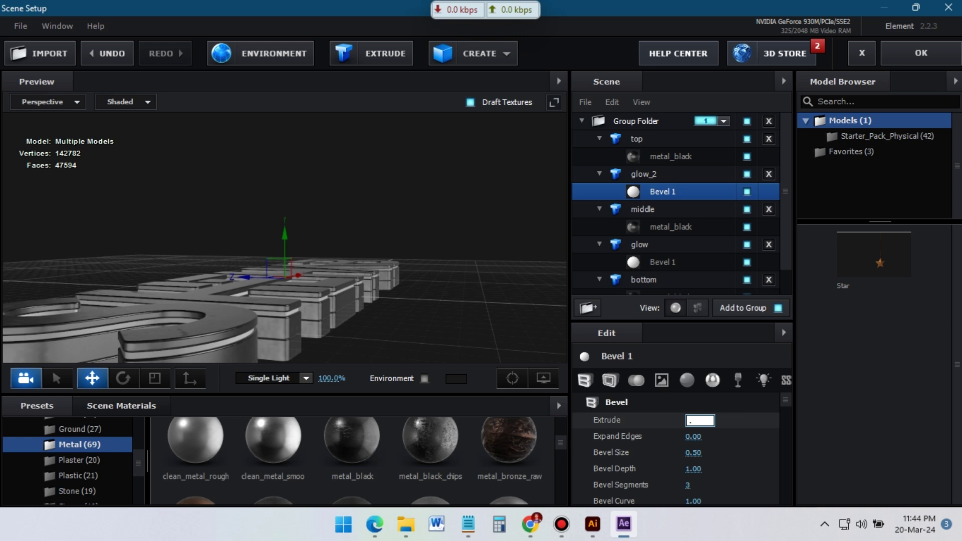
pyautogui.write('10')
pyautogui.press('Return')
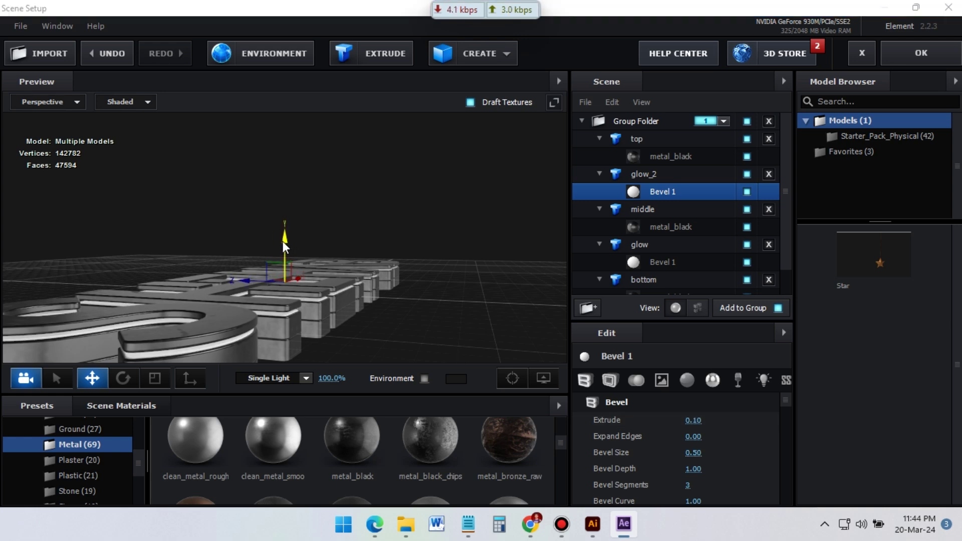
# - Select the top model and fine-tune its height along the Y axis against the thin glow_2 layer
pyautogui.click(634, 140)
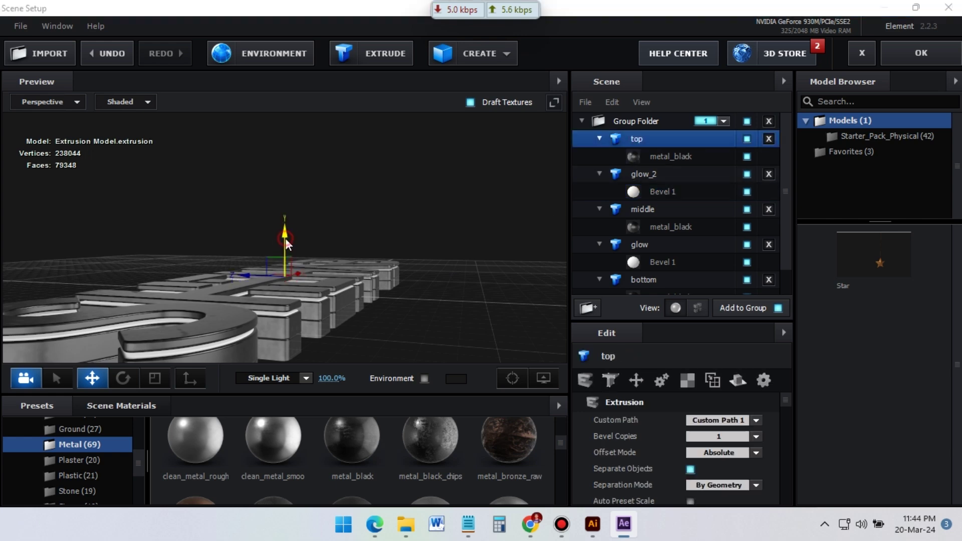
pyautogui.moveTo(285, 239); pyautogui.dragTo(342, 302)
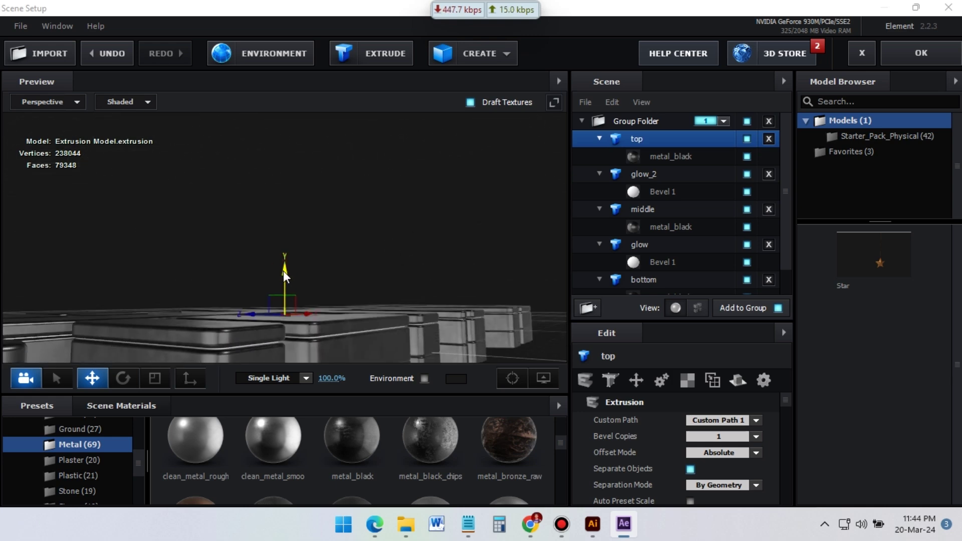
pyautogui.moveTo(283, 271); pyautogui.dragTo(284, 273)
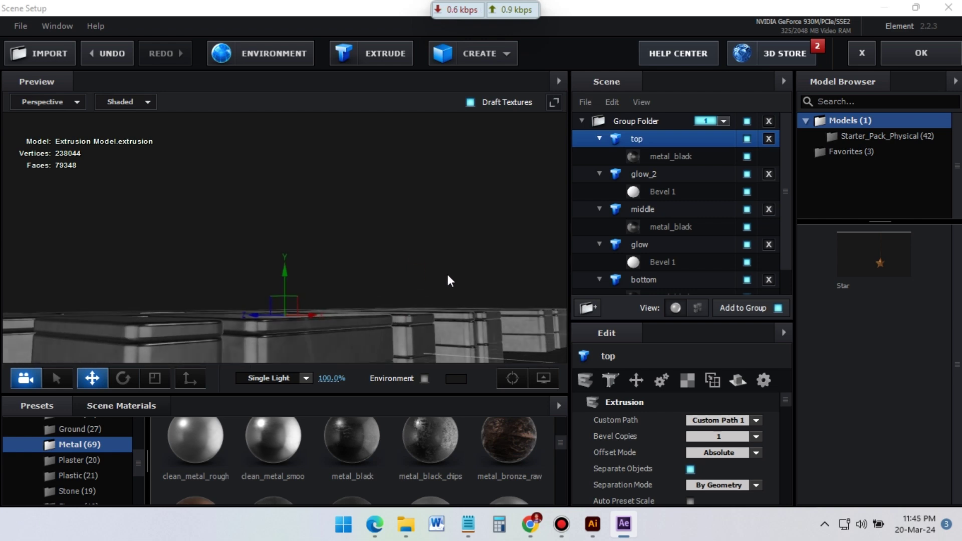
# - Try different Bevel Curve values on the top layer's metal_black material and set it to 0.5
pyautogui.click(660, 154)
pyautogui.moveTo(711, 453); pyautogui.dragTo(695, 454)
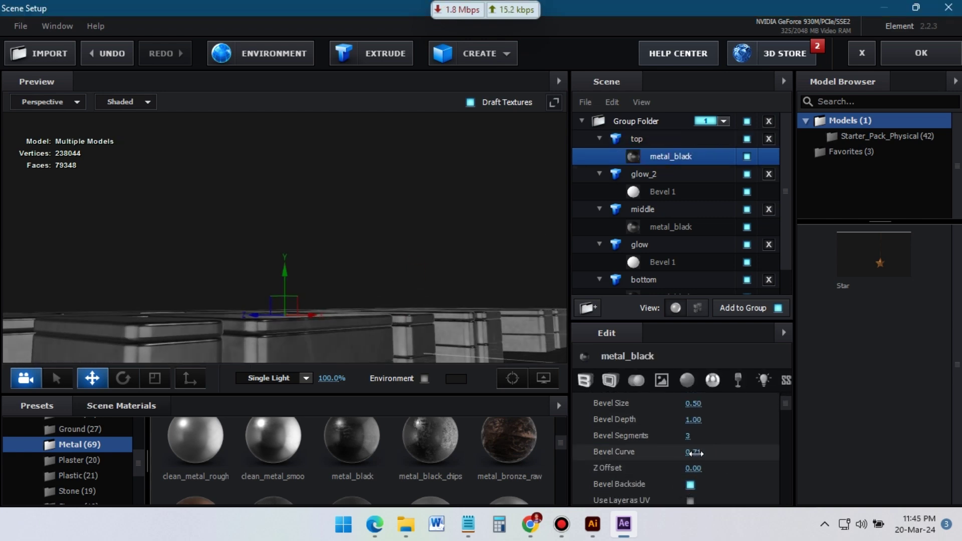
pyautogui.moveTo(421, 331); pyautogui.dragTo(290, 256)
pyautogui.click(693, 452)
pyautogui.write('1')
pyautogui.press('Return')
pyautogui.click(693, 453)
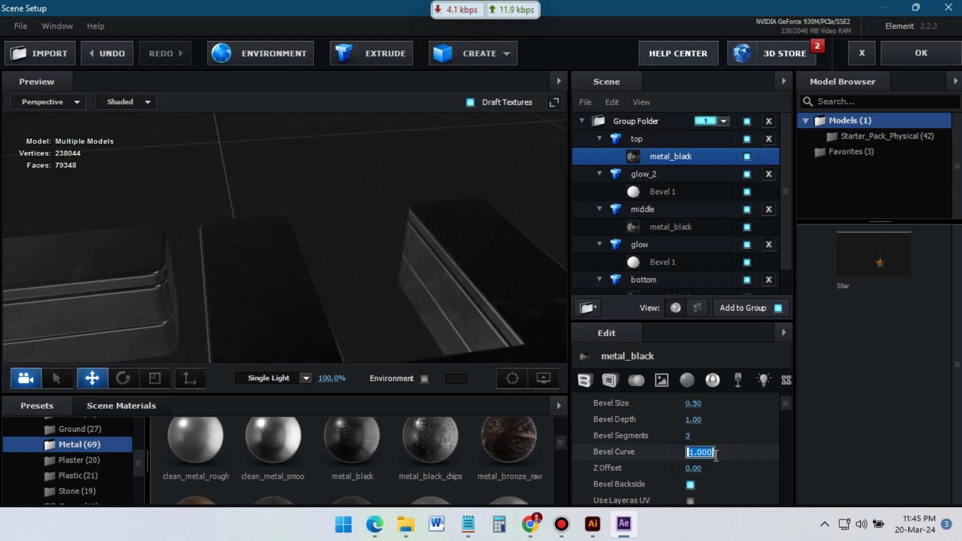
pyautogui.write('0.5')
pyautogui.press('Return')
# - Set the Bevel Depth of the top layer's metal_black material to 3
pyautogui.moveTo(698, 420); pyautogui.dragTo(734, 437)
pyautogui.click(700, 421)
pyautogui.write('3')
pyautogui.press('Return')
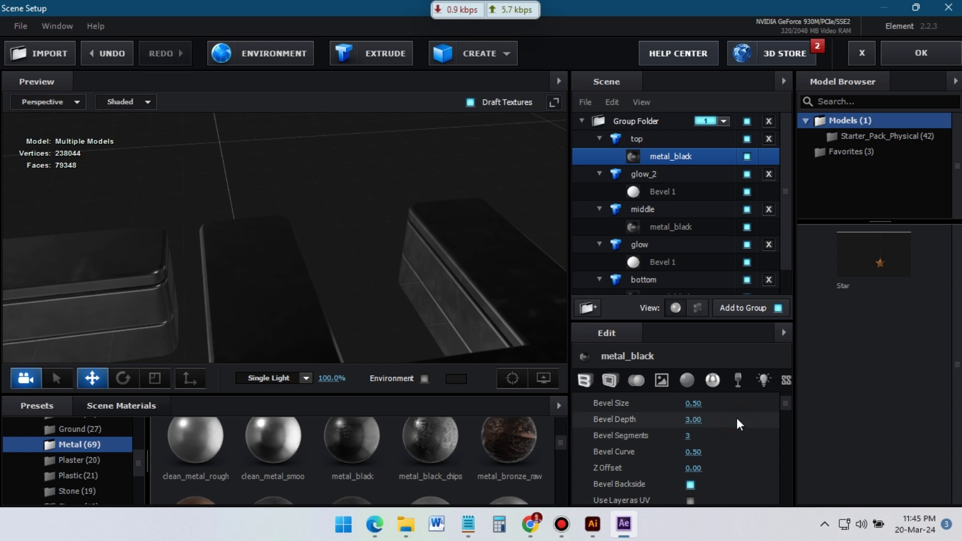
pyautogui.moveTo(427, 266); pyautogui.dragTo(369, 282)
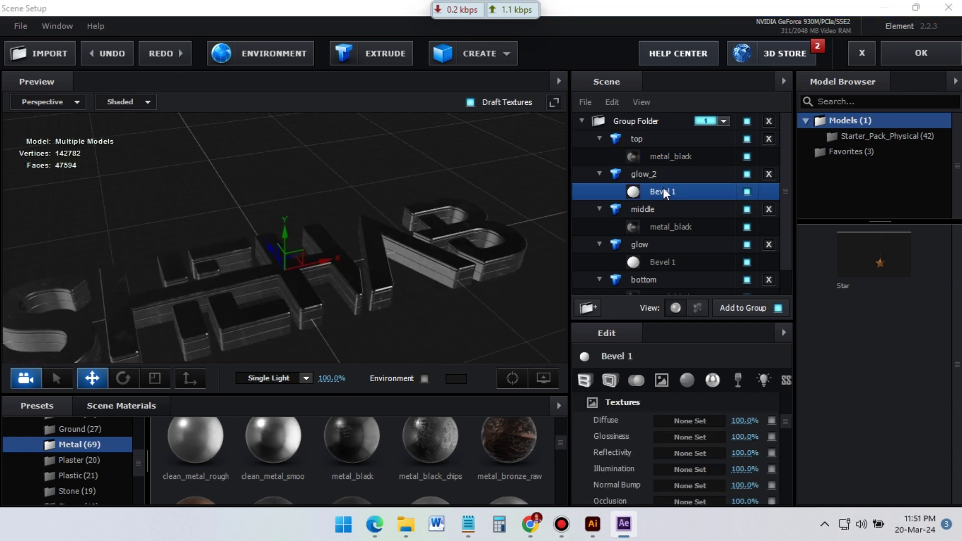
# - Collapse the Pro_Shaders_2 presets and open the Physical materials folder for glow_2's Bevel 1
pyautogui.scroll(2, 87, 464)
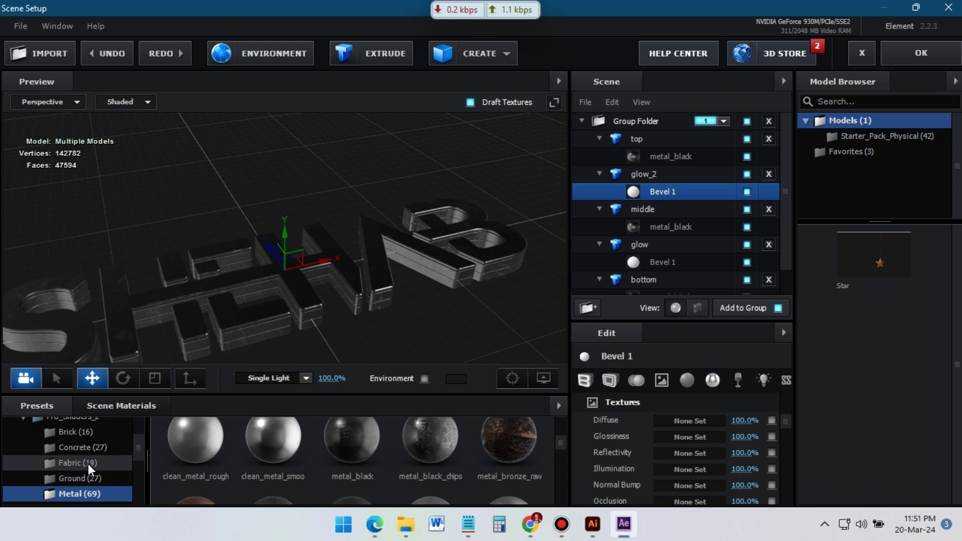
pyautogui.scroll(2, 295, 457)
pyautogui.scroll(1, 305, 456)
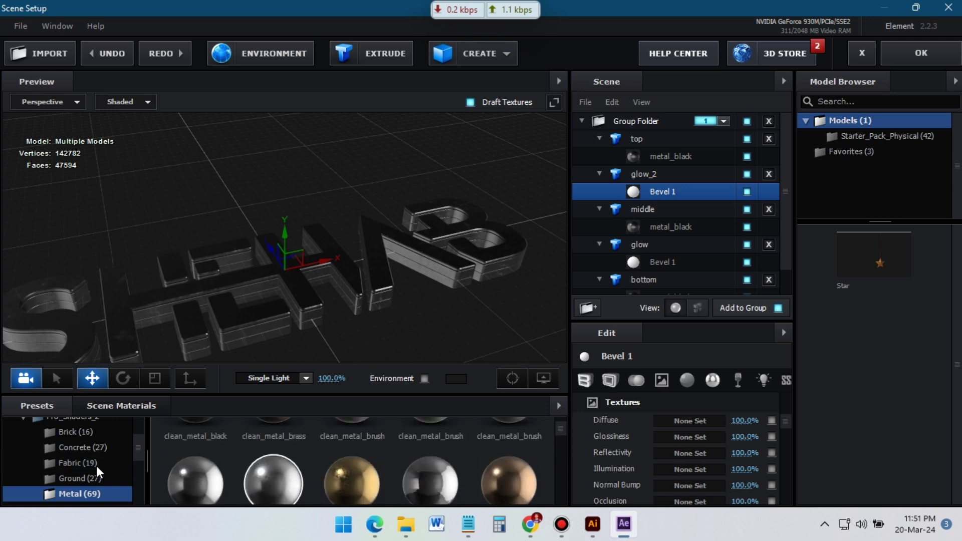
pyautogui.scroll(3, 88, 465)
pyautogui.click(22, 474)
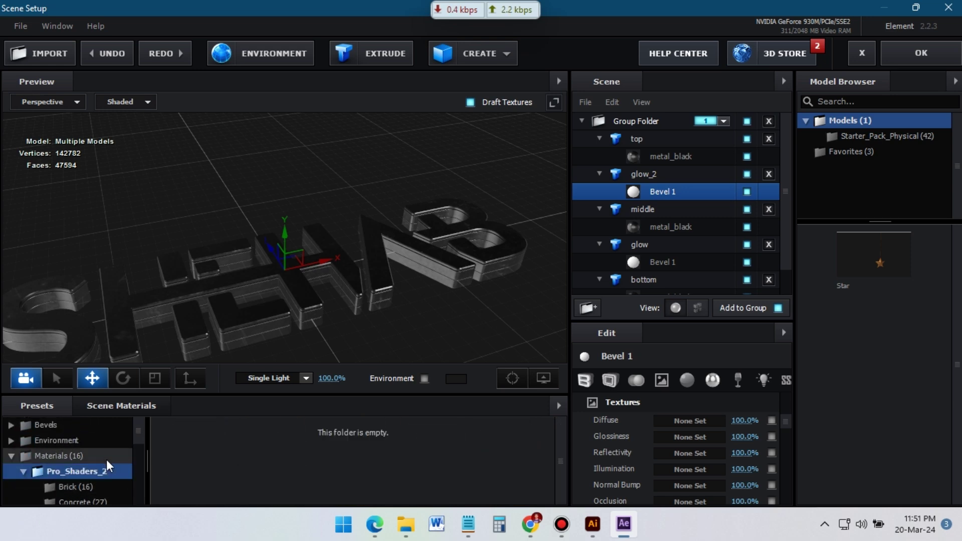
pyautogui.scroll(-2, 101, 460)
pyautogui.click(23, 424)
pyautogui.click(72, 496)
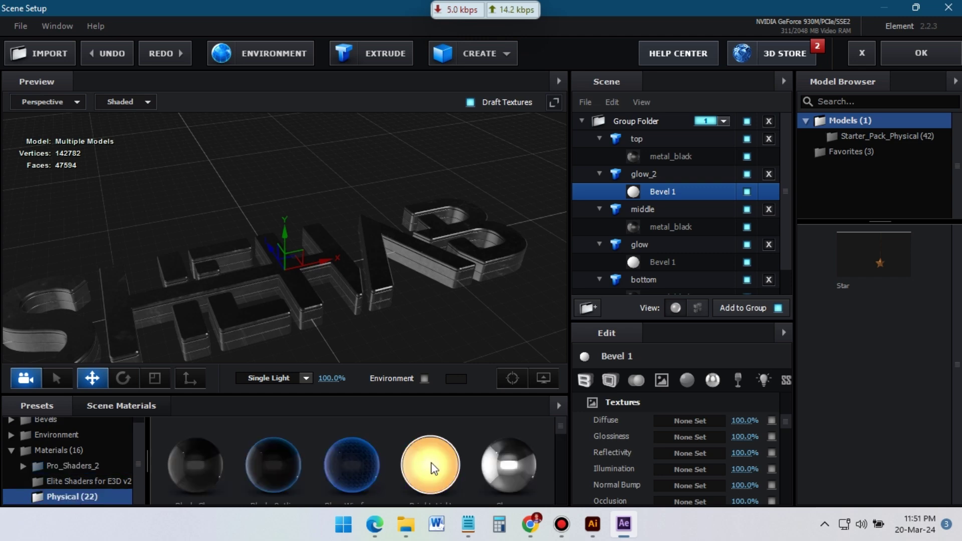
# - Apply the blue Flat_Color preset to glow_2's material and select the top model
pyautogui.scroll(-3, 431, 468)
pyautogui.scroll(2, 354, 460)
pyautogui.scroll(-2, 427, 451)
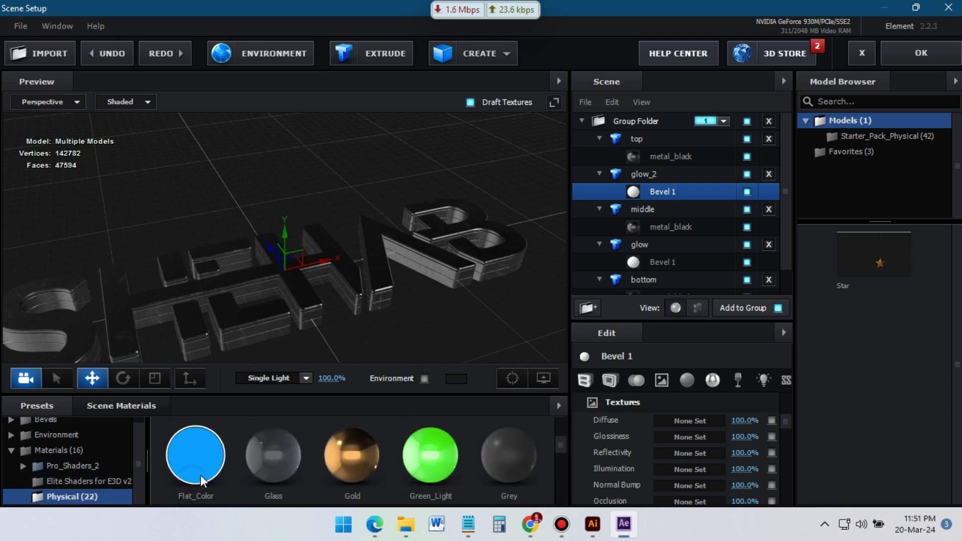
pyautogui.moveTo(201, 475); pyautogui.dragTo(665, 186)
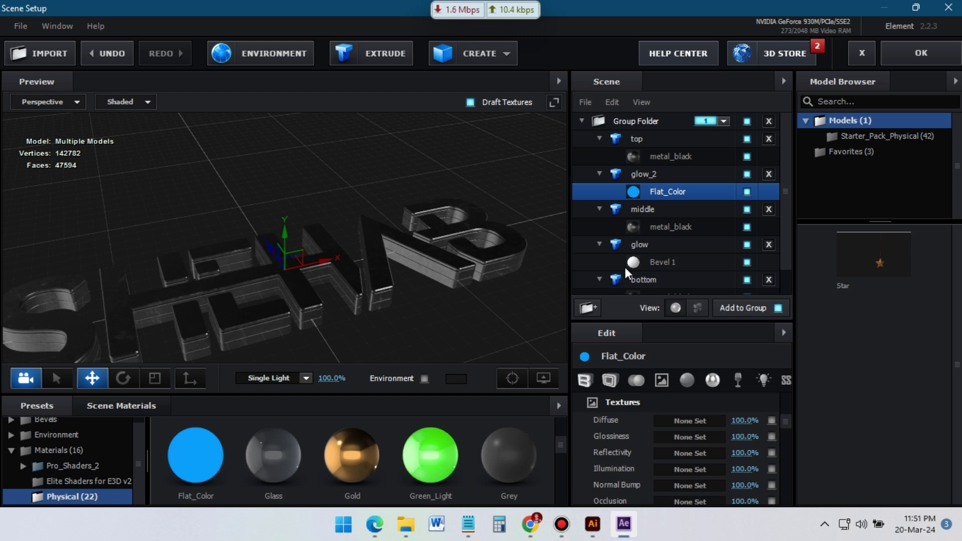
pyautogui.moveTo(500, 238); pyautogui.dragTo(508, 230)
pyautogui.click(641, 138)
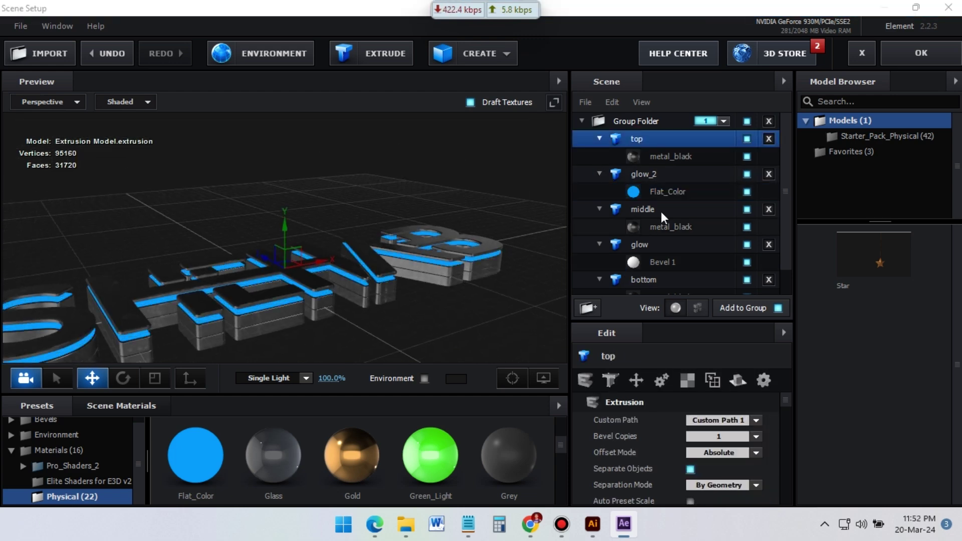
# - Change the diffuse colour of glow_2's Flat_Color material to orange FF5900 and apply the same material to the glow model
pyautogui.click(657, 191)
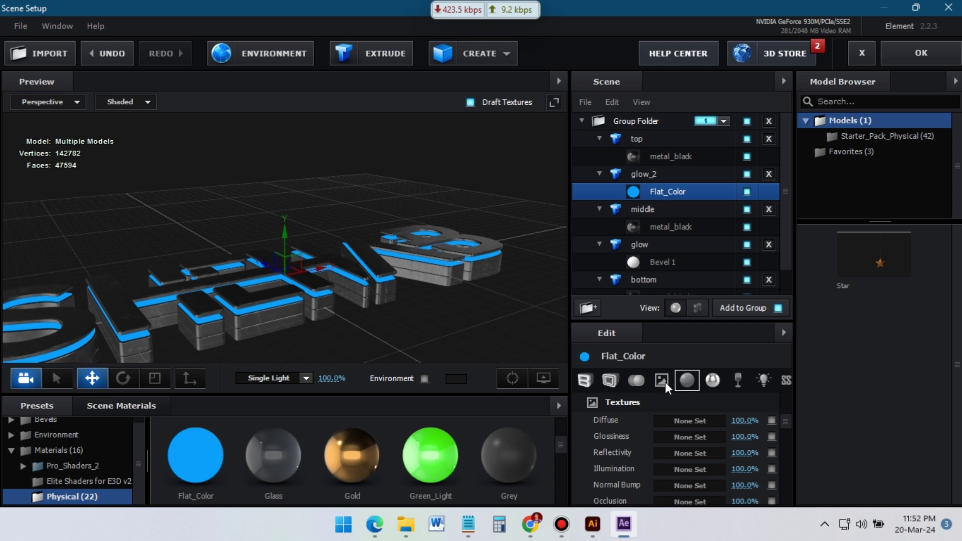
pyautogui.click(692, 382)
pyautogui.click(693, 418)
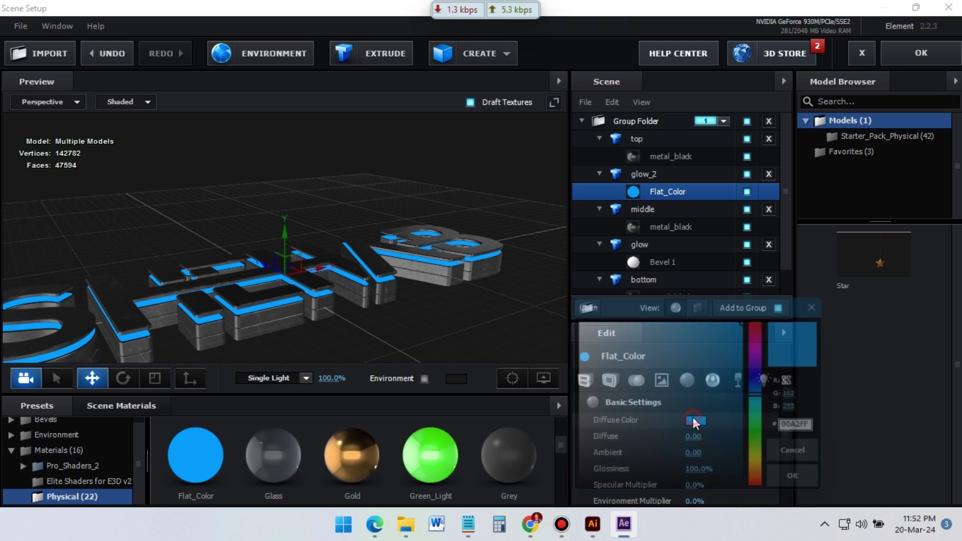
pyautogui.moveTo(766, 471); pyautogui.dragTo(766, 486)
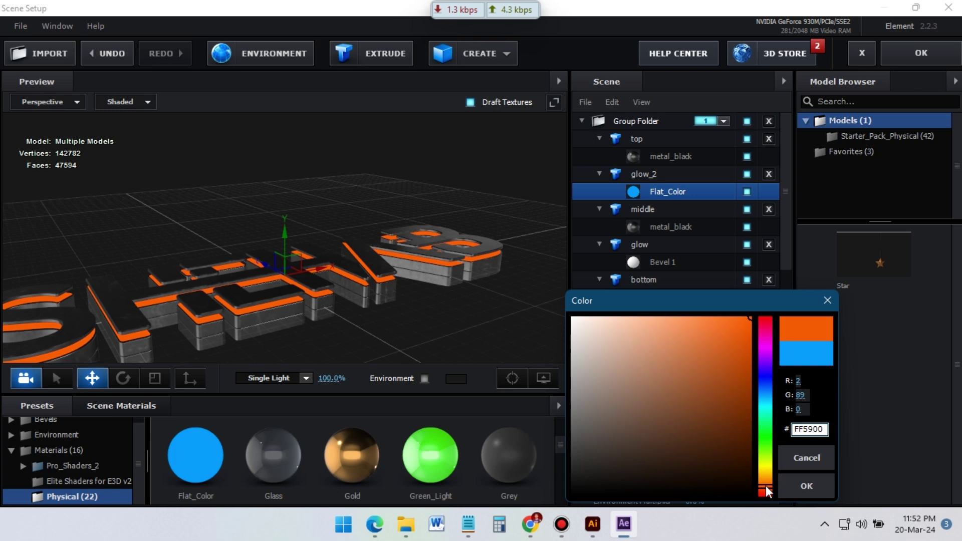
pyautogui.click(806, 486)
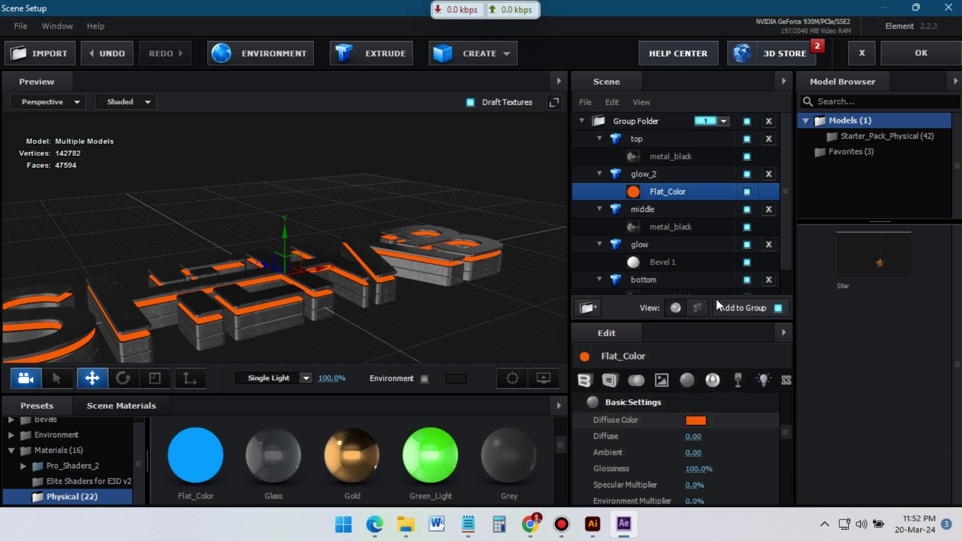
pyautogui.click(134, 405)
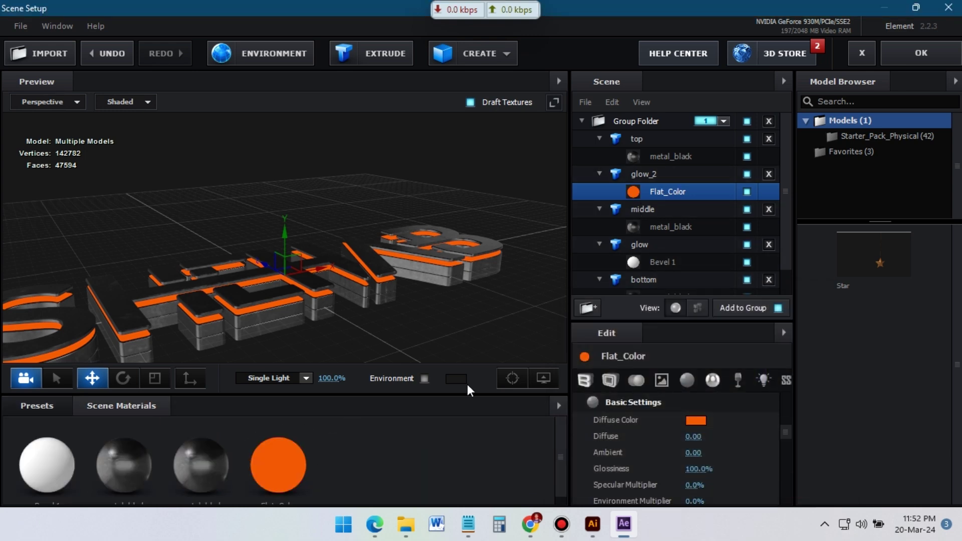
pyautogui.moveTo(284, 463); pyautogui.dragTo(657, 263)
# - Lower the top model along the Y axis until it sits almost flush on the layer beneath
pyautogui.click(656, 139)
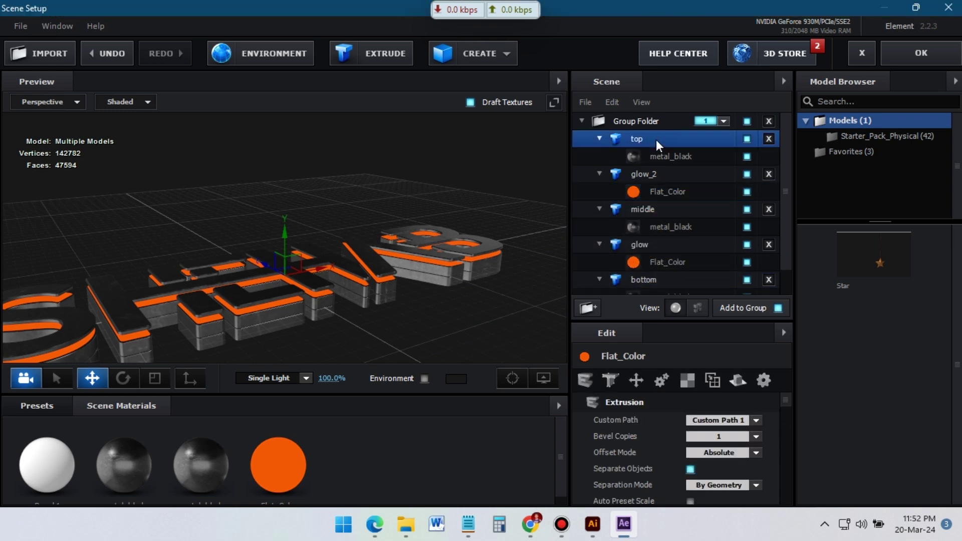
pyautogui.moveTo(285, 229); pyautogui.dragTo(281, 232)
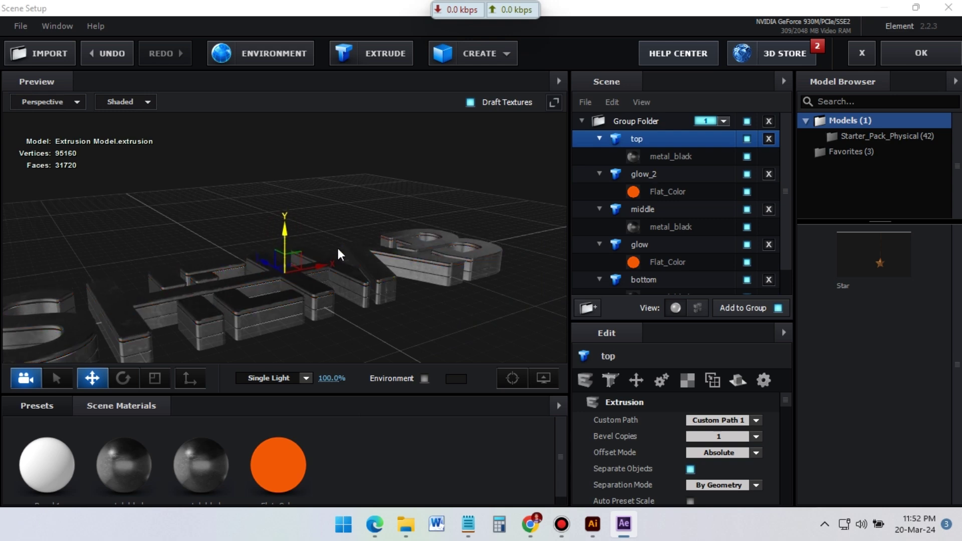
pyautogui.scroll(2, 419, 290)
pyautogui.moveTo(419, 289); pyautogui.dragTo(400, 290)
pyautogui.moveTo(283, 254); pyautogui.dragTo(282, 252)
pyautogui.moveTo(421, 253)
pyautogui.mouseDown()
pyautogui.moveTo(283, 250)
pyautogui.moveTo(423, 255)
pyautogui.mouseUp()
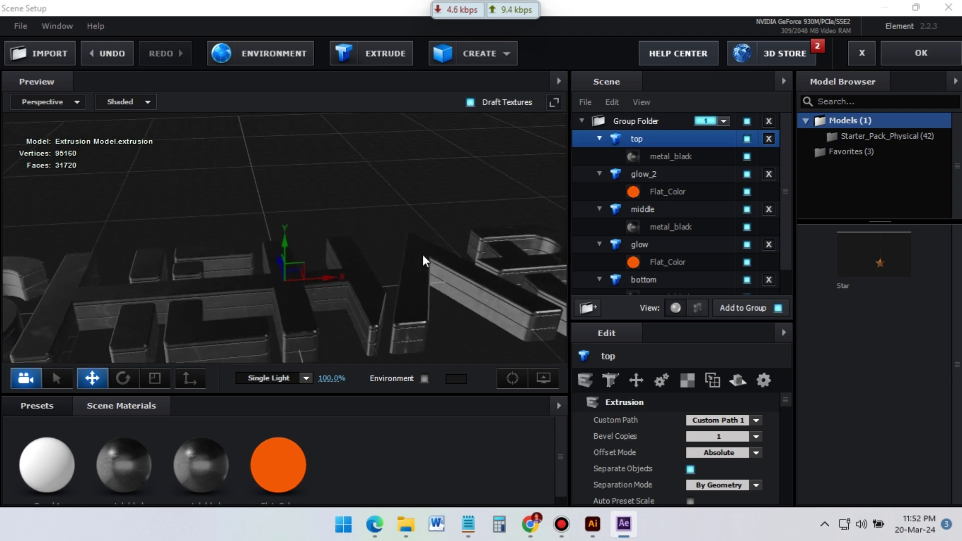
# - Create a plane primitive in the scene and rename it BG
pyautogui.click(506, 55)
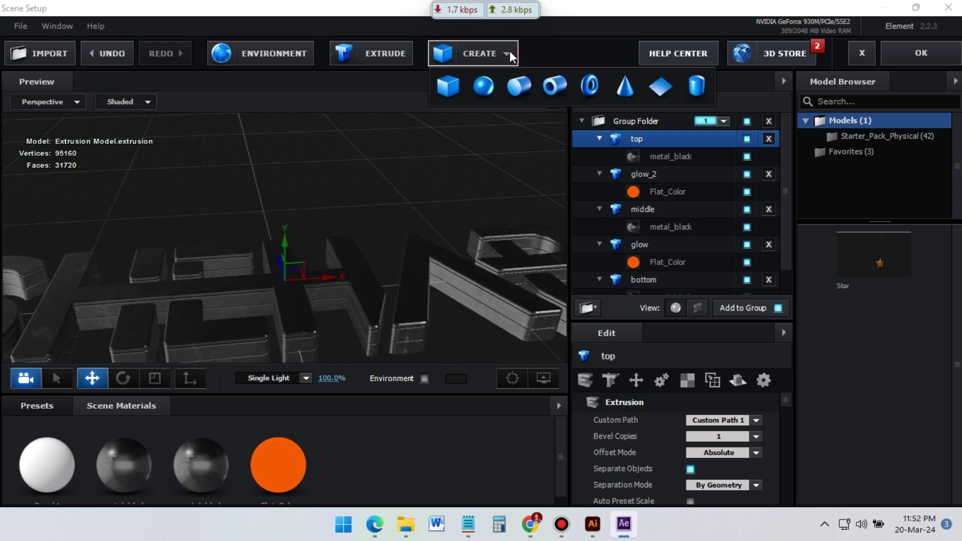
pyautogui.click(662, 87)
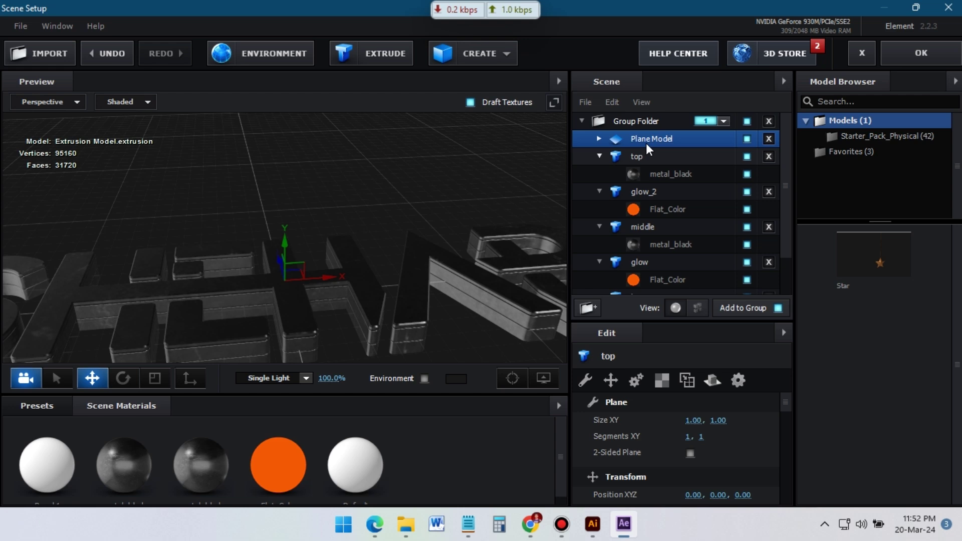
pyautogui.doubleClick(645, 138)
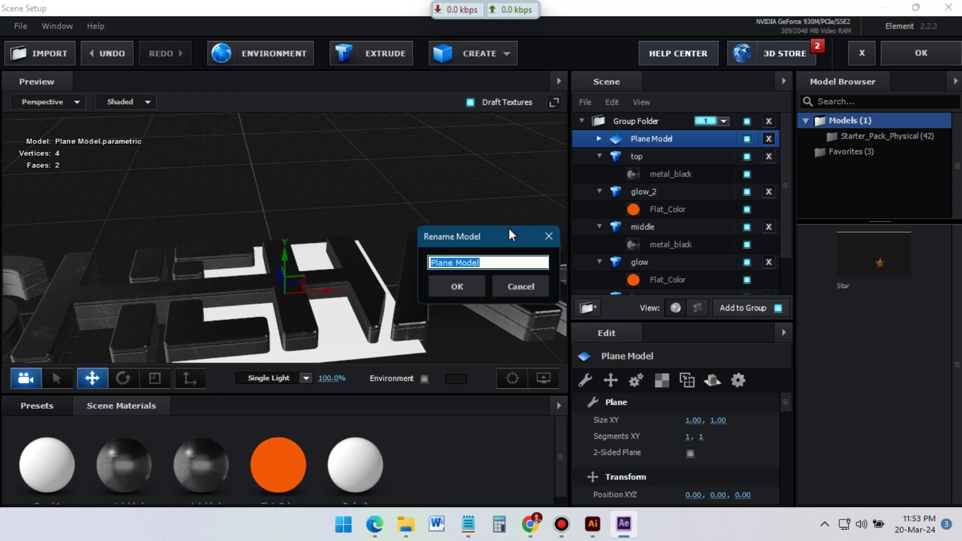
pyautogui.write('BG')
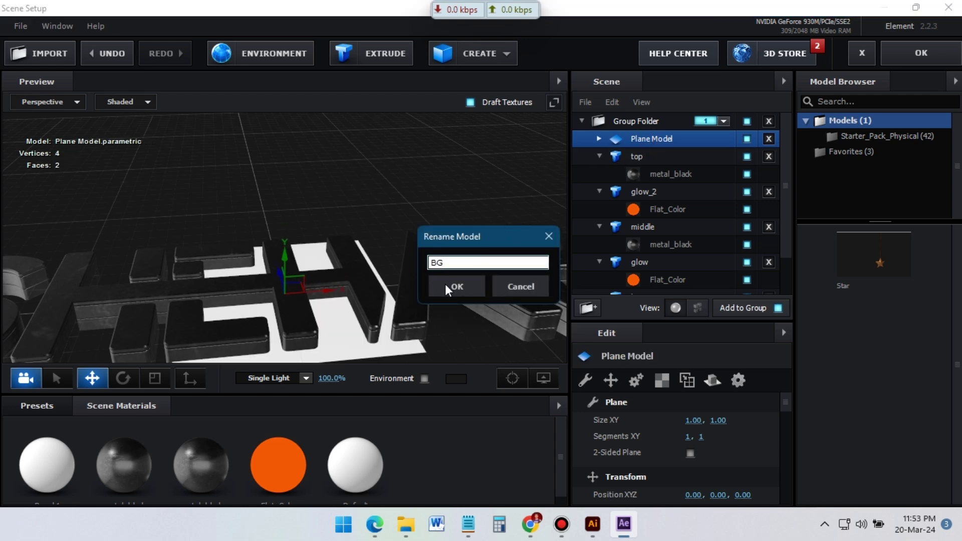
pyautogui.click(456, 284)
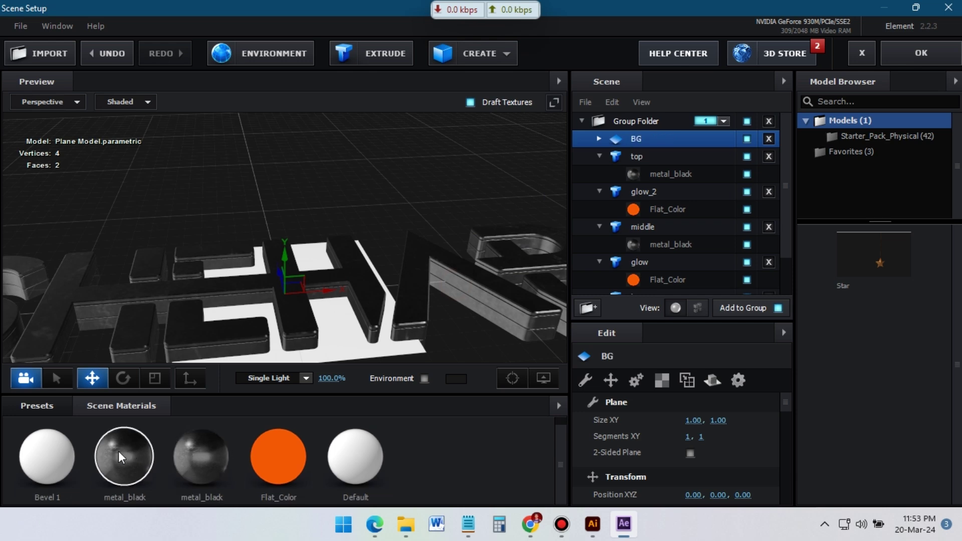
# - Apply the scene's metal_black material to the BG plane and expand the model to show its material
pyautogui.moveTo(126, 456); pyautogui.dragTo(631, 208)
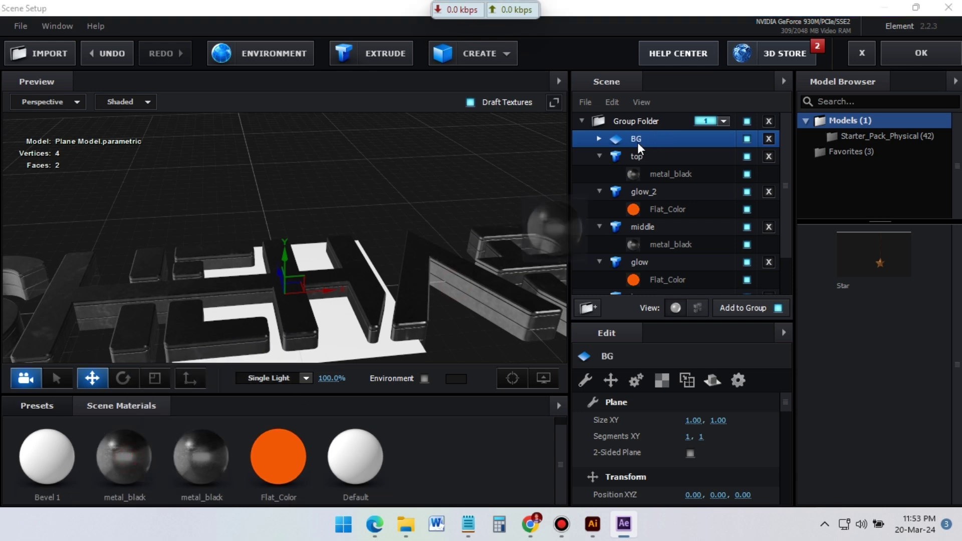
pyautogui.moveTo(638, 142); pyautogui.dragTo(647, 141)
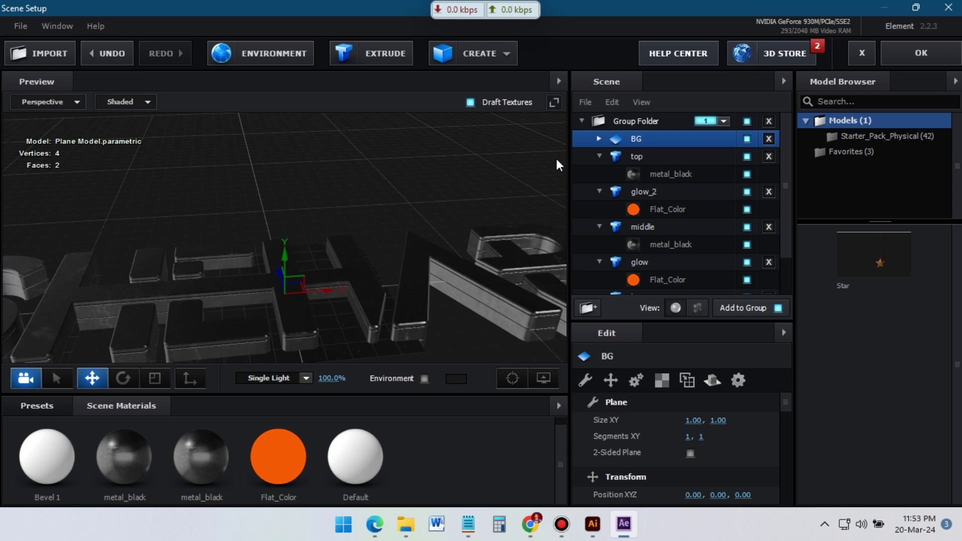
pyautogui.click(599, 139)
pyautogui.click(662, 154)
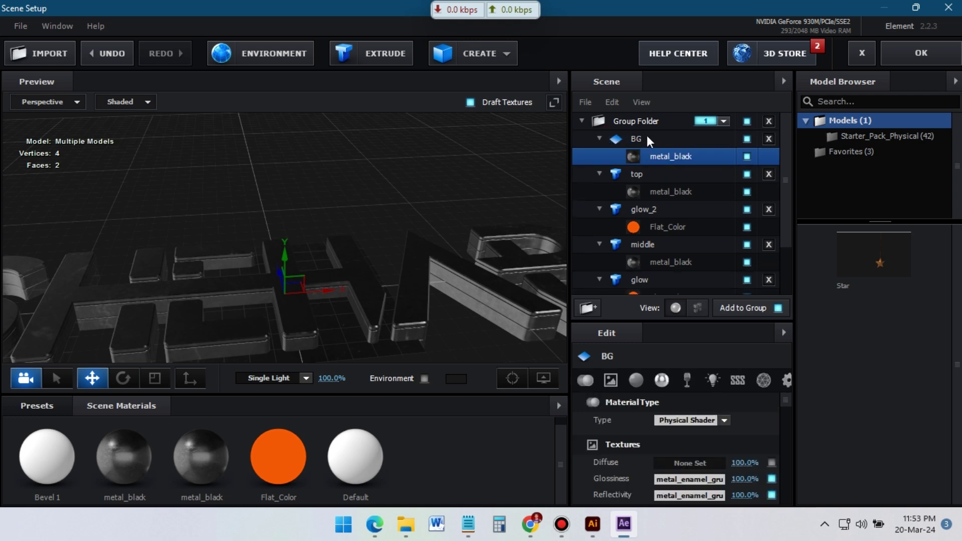
# - Set the BG plane's Size XY to 100 by 100
pyautogui.click(647, 138)
pyautogui.click(693, 421)
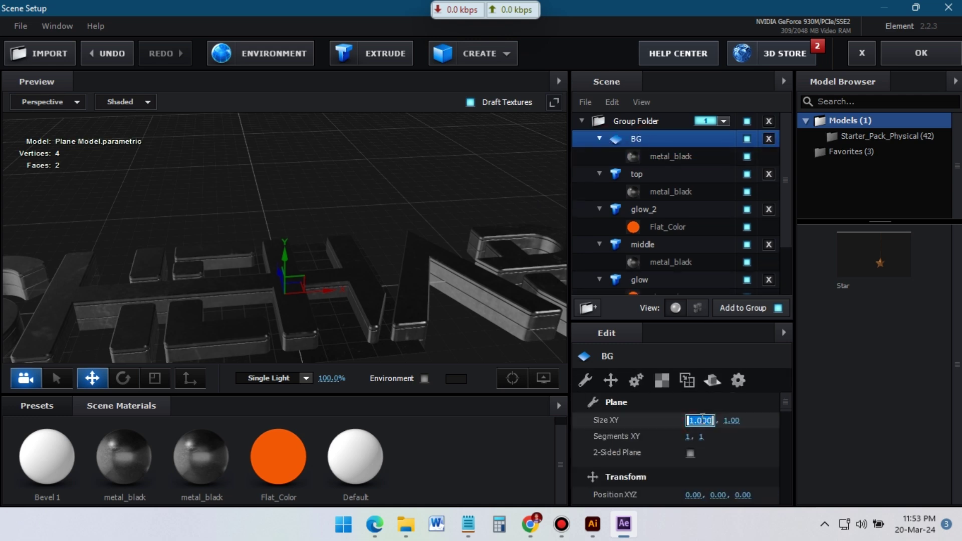
pyautogui.write('100')
pyautogui.press('Return')
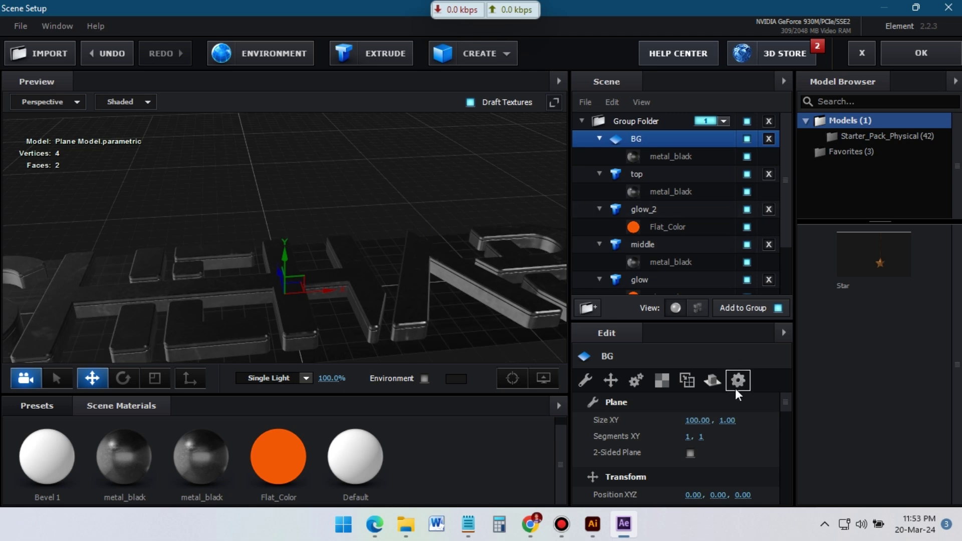
pyautogui.click(730, 421)
pyautogui.write('100')
pyautogui.press('Return')
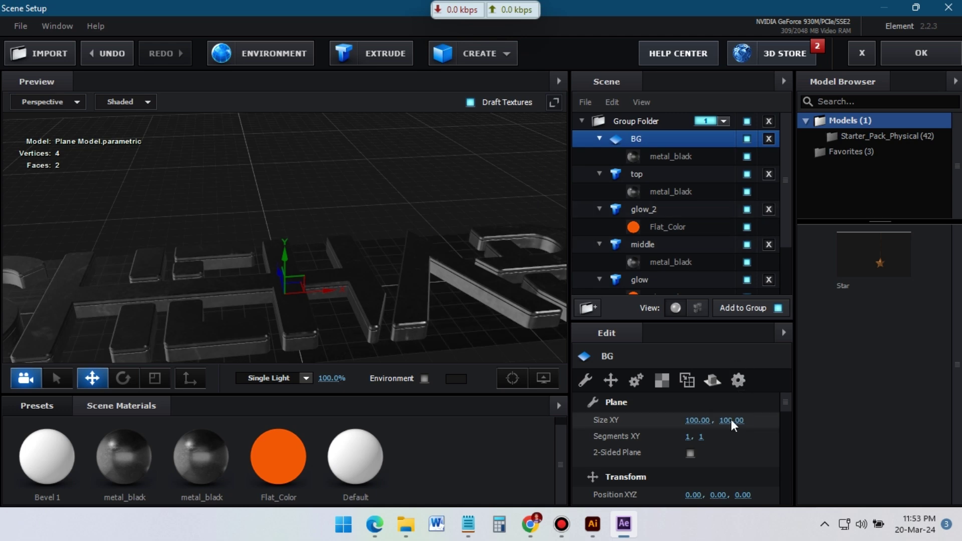
pyautogui.click(420, 208)
pyautogui.moveTo(414, 244); pyautogui.dragTo(412, 246)
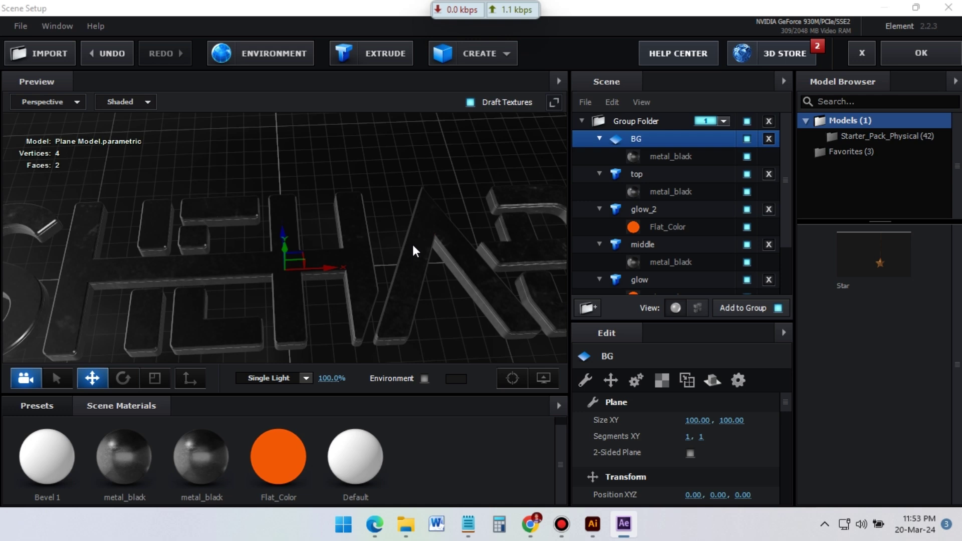
pyautogui.click(544, 378)
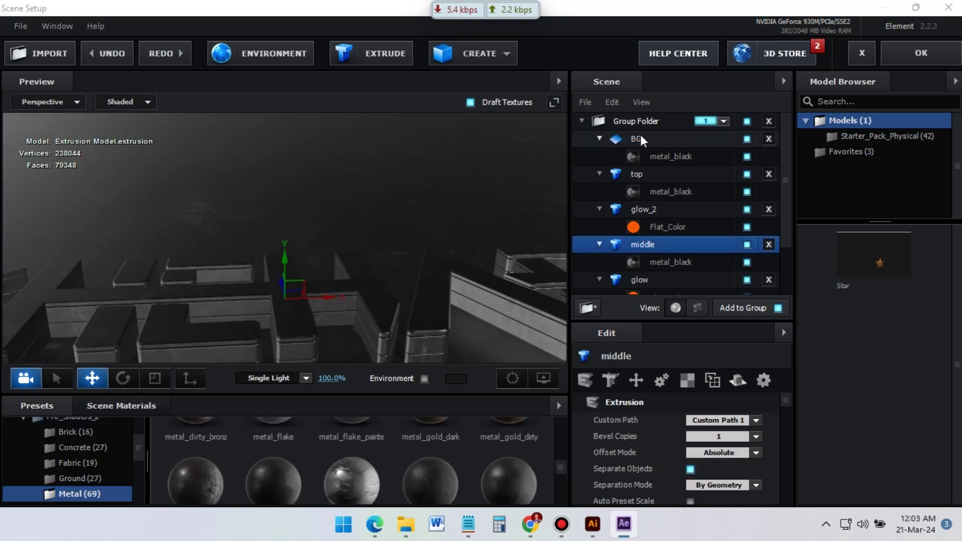
# - Set the BG plane's Reflect Mode to Mirror Surface
pyautogui.rightClick(641, 135)
pyautogui.moveTo(722, 255)
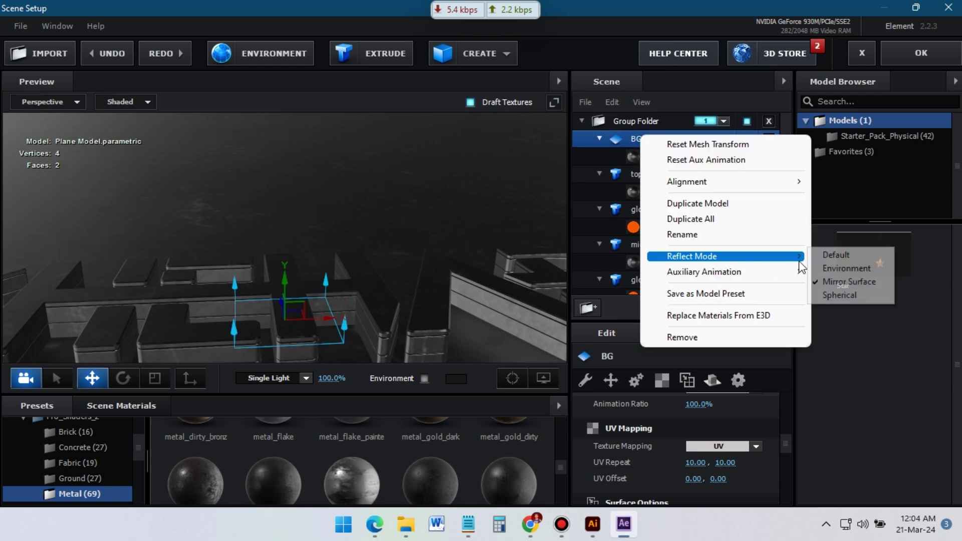
pyautogui.click(835, 282)
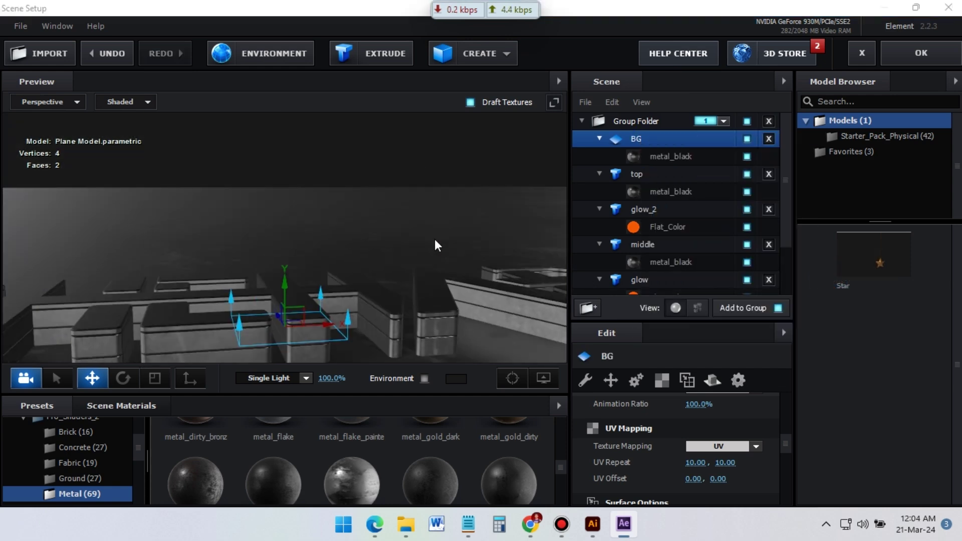
# - Try raising the middle model along the Y axis and undo the move
pyautogui.click(644, 245)
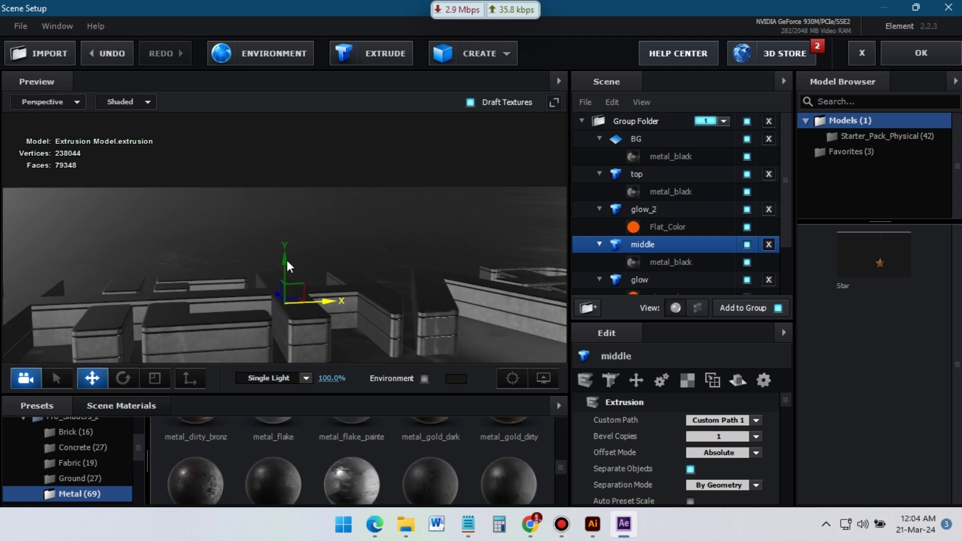
pyautogui.moveTo(286, 260); pyautogui.dragTo(287, 256)
pyautogui.moveTo(454, 255); pyautogui.dragTo(372, 320)
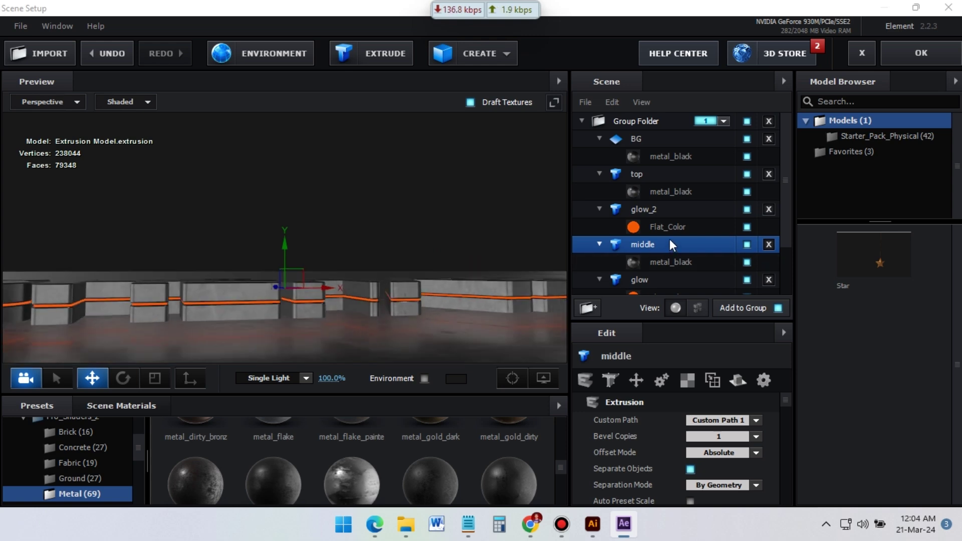
pyautogui.hotkey('ctrl', 'z')
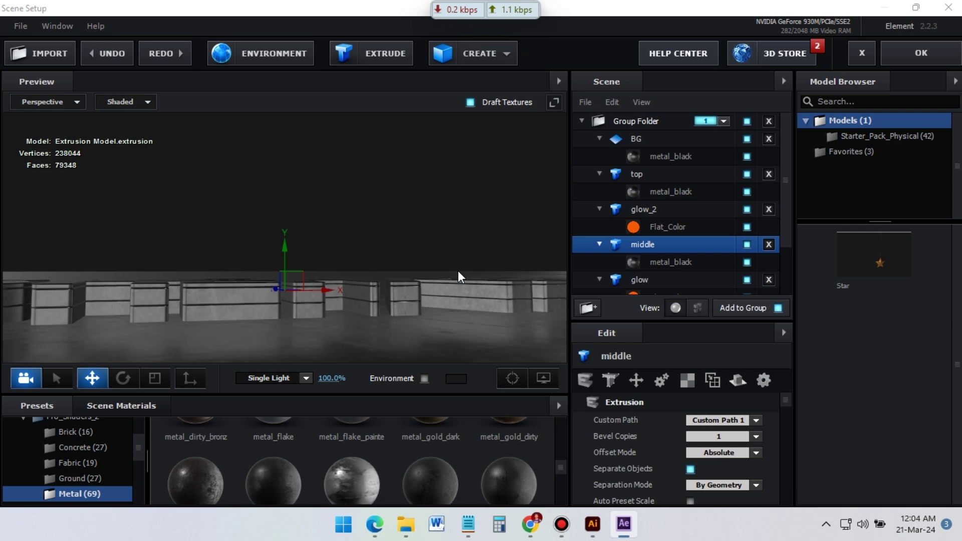
# - Assign the middle and top models to auxiliary animation Channel 1 and accept the scene setup
pyautogui.rightClick(646, 244)
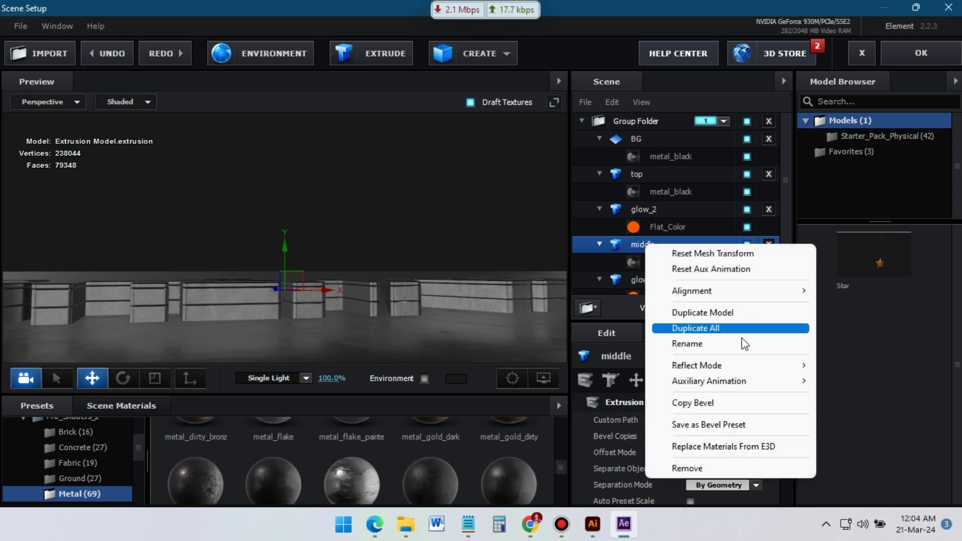
pyautogui.moveTo(713, 387)
pyautogui.click(868, 240)
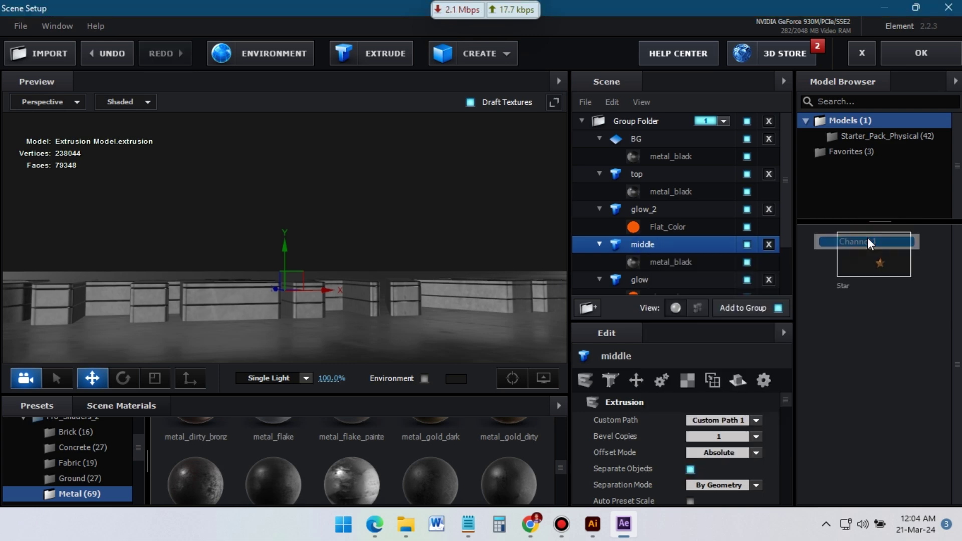
pyautogui.rightClick(640, 175)
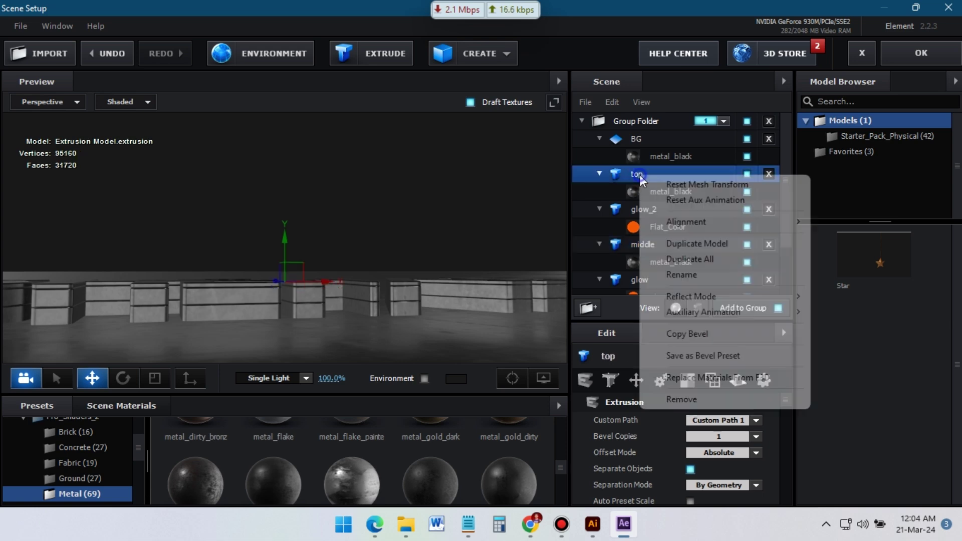
pyautogui.moveTo(736, 315)
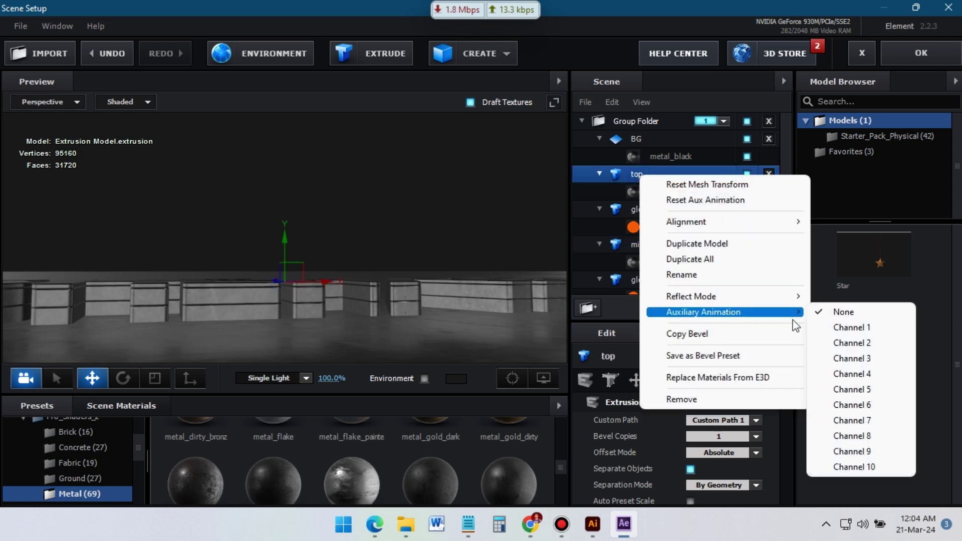
pyautogui.click(851, 331)
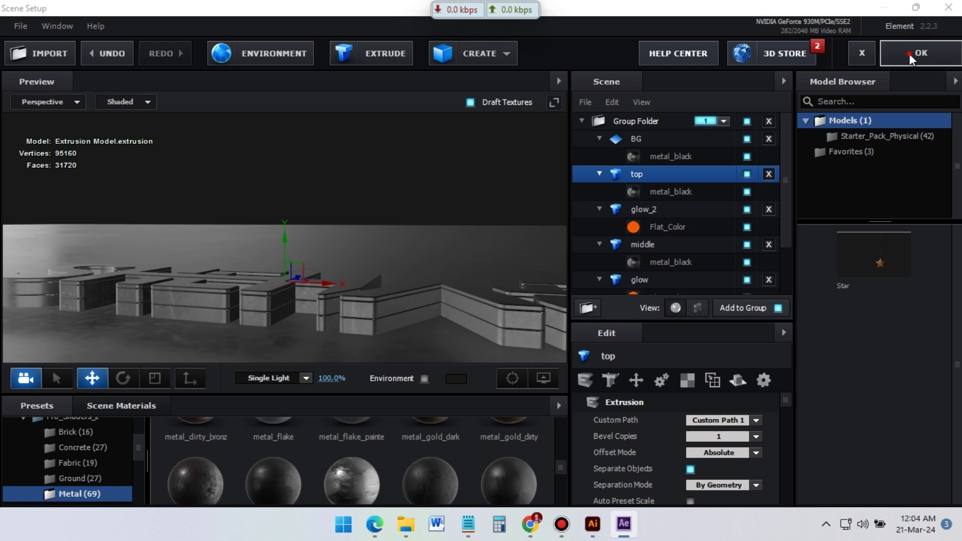
pyautogui.click(911, 53)
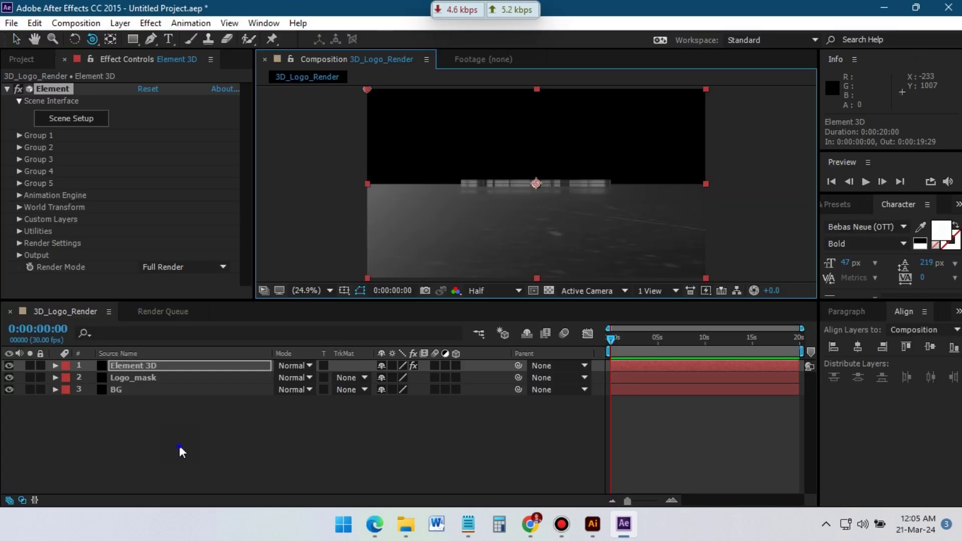
# - Add a two-node camera with the 15mm preset to the 3D_Logo_Render composition
pyautogui.rightClick(180, 451)
pyautogui.moveTo(211, 308)
pyautogui.click(452, 378)
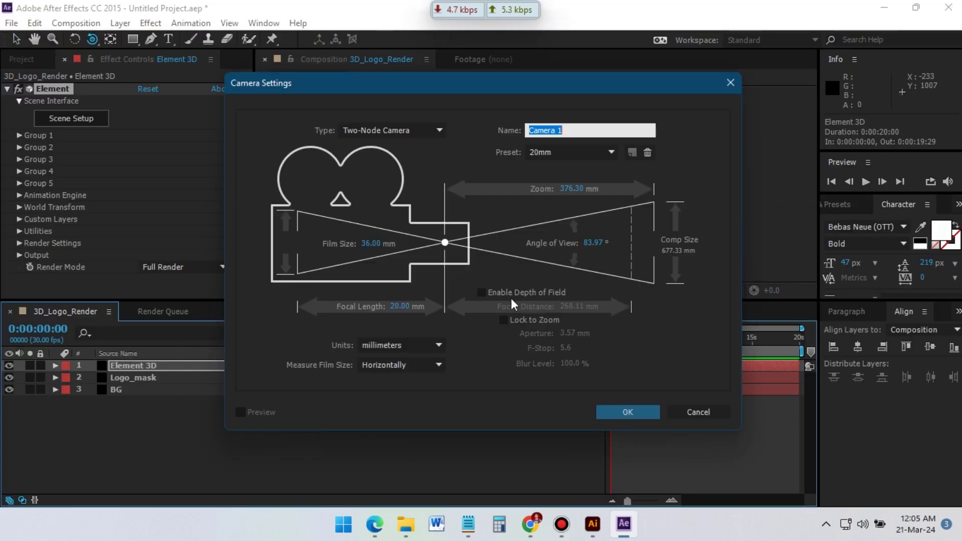
pyautogui.click(557, 151)
pyautogui.click(551, 195)
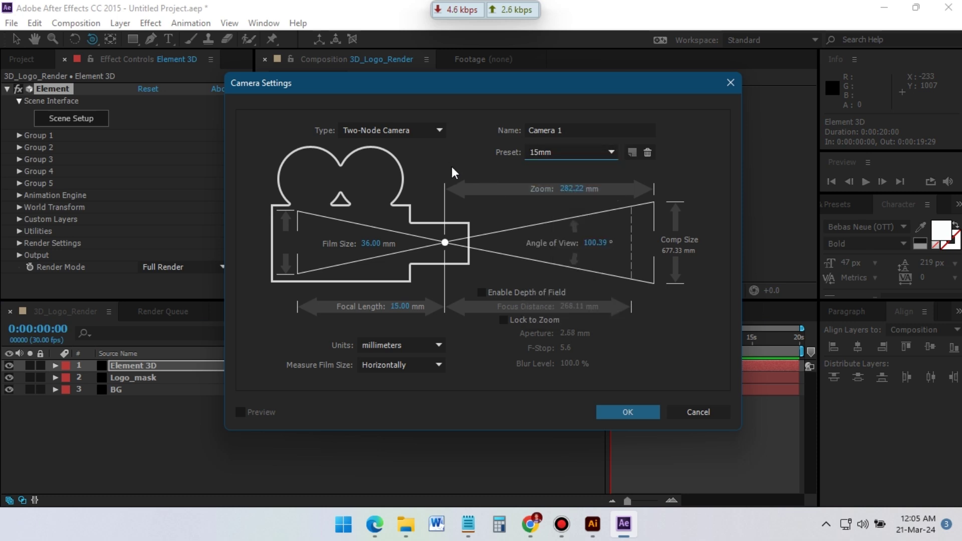
pyautogui.click(598, 410)
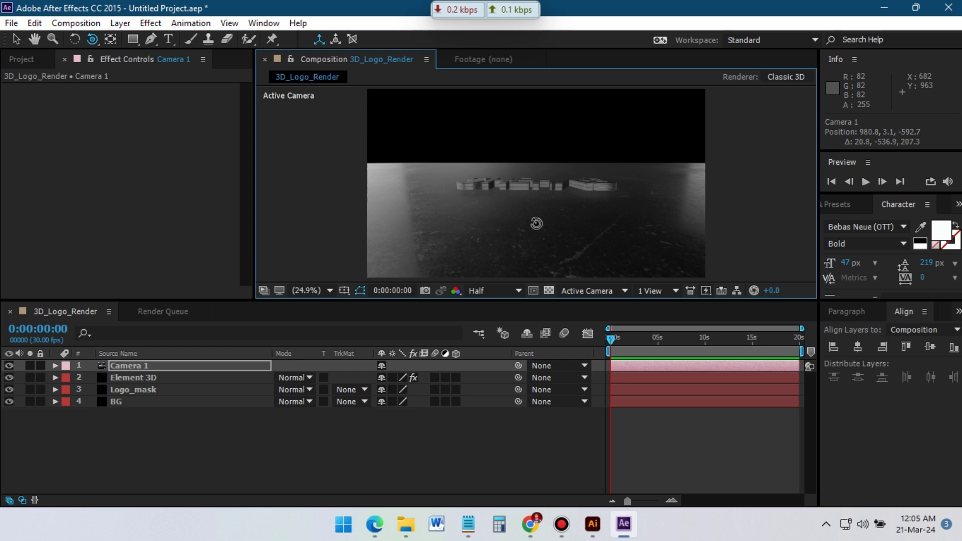
# - Set Add Lighting to SSS in the Element 3D layer's render lighting settings
pyautogui.moveTo(536, 223); pyautogui.dragTo(544, 181)
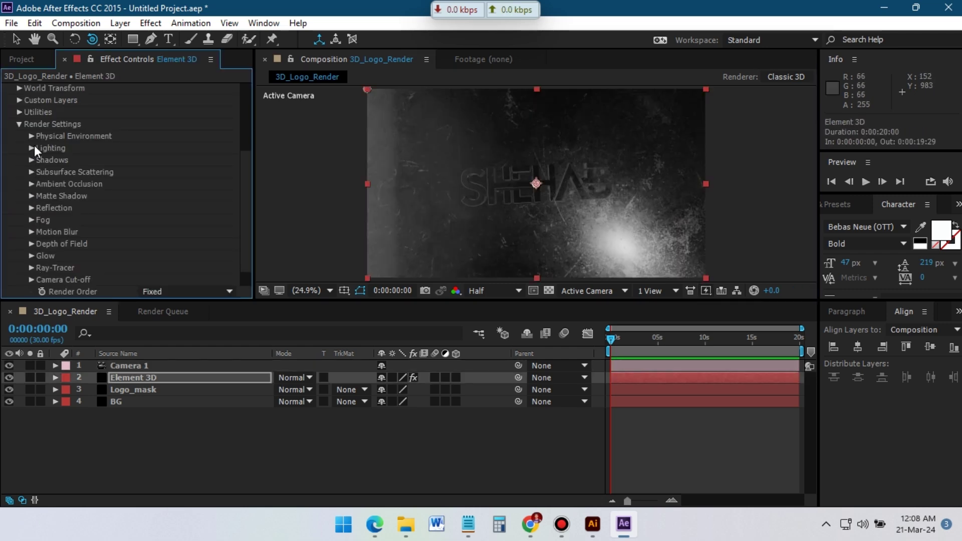
pyautogui.click(32, 148)
pyautogui.click(181, 186)
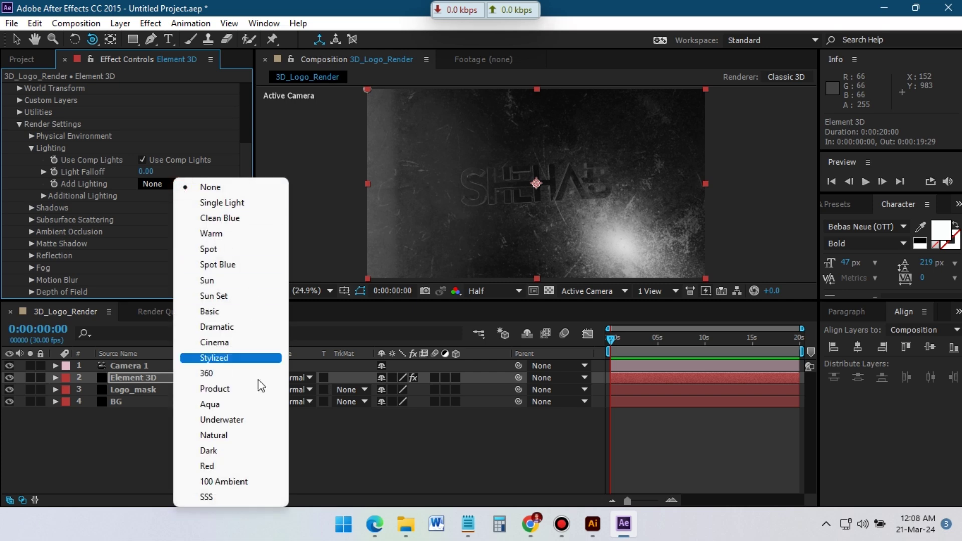
pyautogui.click(225, 498)
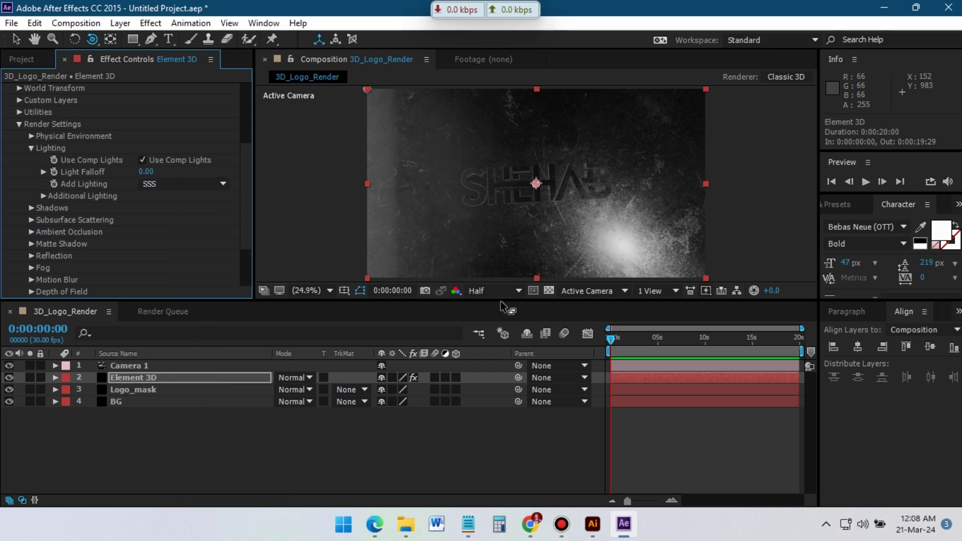
pyautogui.click(21, 125)
# - Try adjusting Camera 1's view and transform properties and undo the changes
pyautogui.moveTo(483, 196); pyautogui.dragTo(479, 240)
pyautogui.click(56, 365)
pyautogui.click(67, 378)
pyautogui.moveTo(392, 449); pyautogui.dragTo(392, 449)
pyautogui.moveTo(398, 437)
pyautogui.mouseDown()
pyautogui.moveTo(409, 427)
pyautogui.moveTo(386, 450)
pyautogui.moveTo(406, 450)
pyautogui.mouseUp()
pyautogui.hotkey('ctrl', 'z')
pyautogui.hotkey('ctrl', 'z')
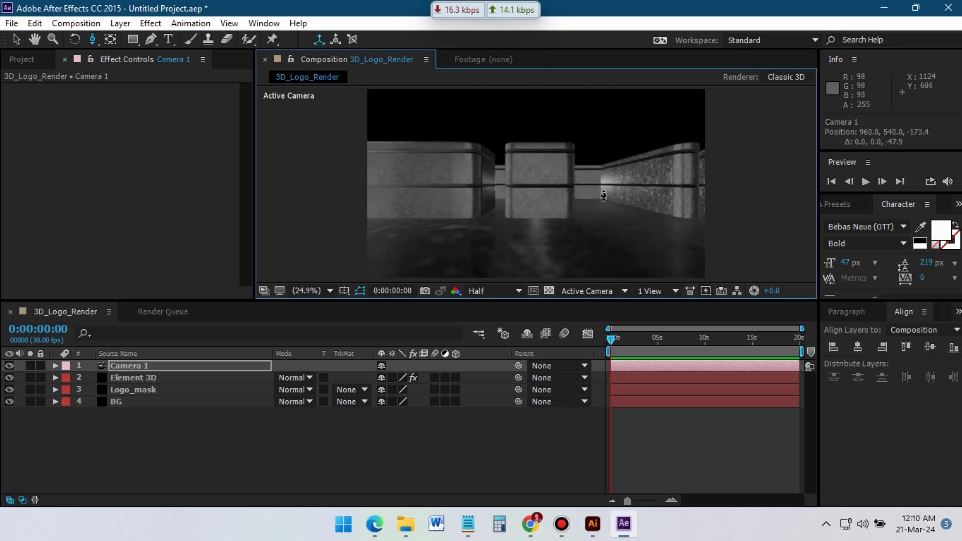
# - Create an orbit null for Camera 1 and set the null's Y Rotation to 55°
pyautogui.rightClick(126, 366)
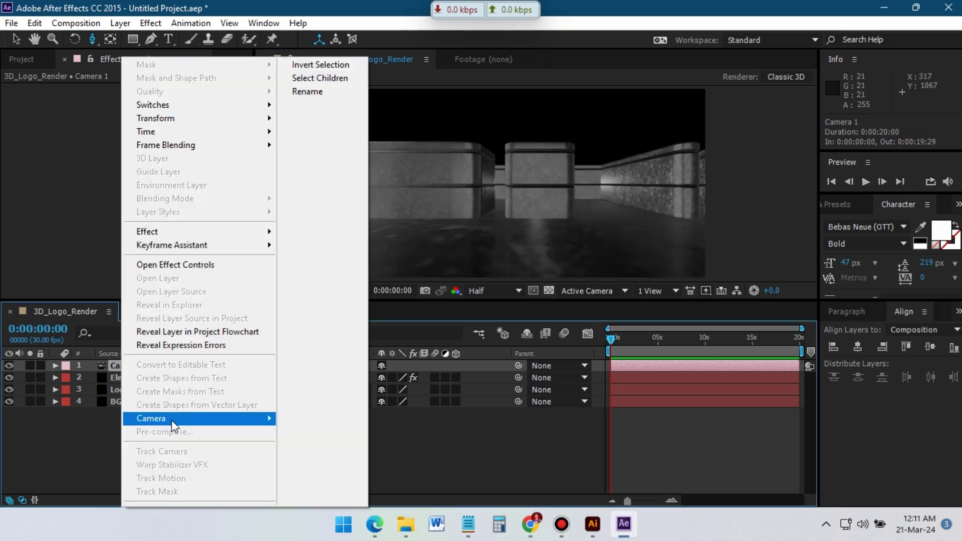
pyautogui.moveTo(172, 421)
pyautogui.click(316, 432)
pyautogui.press('r')
pyautogui.moveTo(397, 402); pyautogui.dragTo(423, 404)
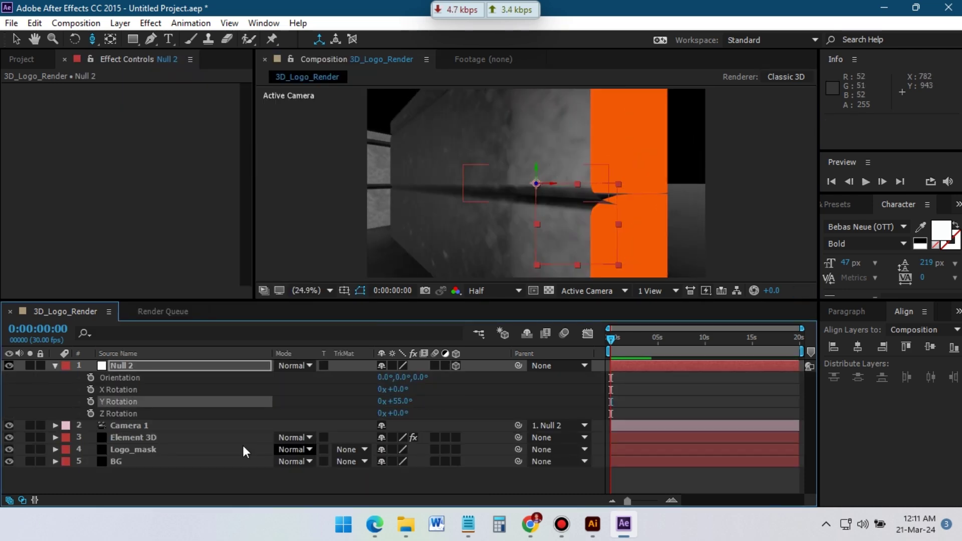
# - Pull Camera 1 back along the logo and turn its orbit null to a Y Rotation of 67°
pyautogui.click(226, 426)
pyautogui.moveTo(571, 177); pyautogui.dragTo(488, 193)
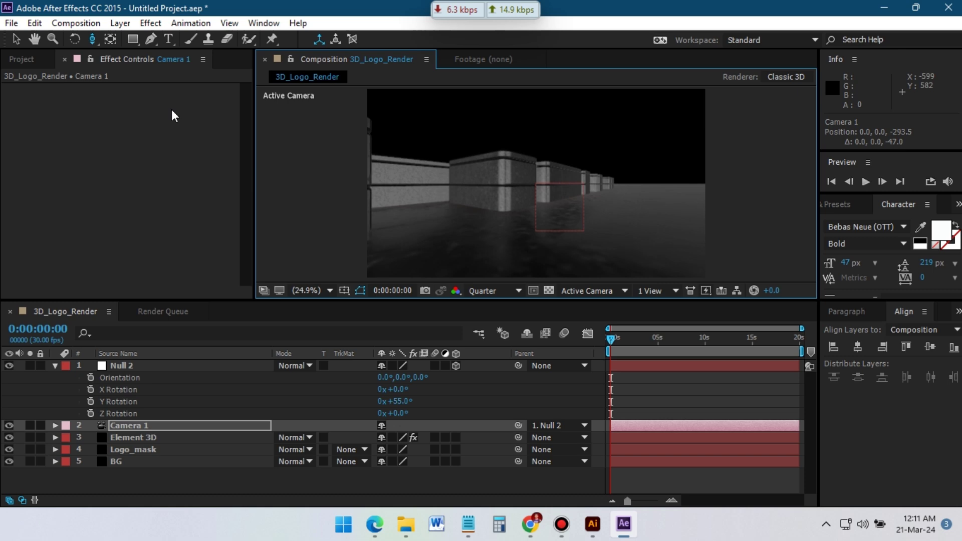
pyautogui.moveTo(401, 401); pyautogui.dragTo(404, 406)
pyautogui.click(126, 426)
pyautogui.press('c')
pyautogui.press('c')
pyautogui.moveTo(525, 201); pyautogui.dragTo(472, 226)
# - Try tilting the orbit null with its rotation values and undo the tilt
pyautogui.moveTo(407, 390); pyautogui.dragTo(403, 416)
pyautogui.hotkey('ctrl', 'z')
pyautogui.hotkey('ctrl', 'z')
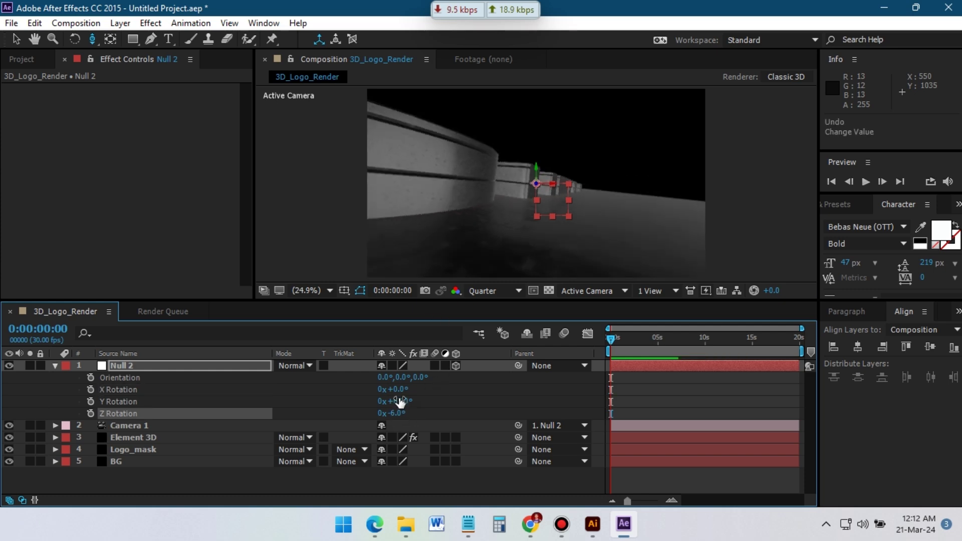
# - Reframe Camera 1 on the logo's first letter using the camera orbit, track and dolly tools
pyautogui.press('c')
pyautogui.press('c')
pyautogui.press('c')
pyautogui.press('c')
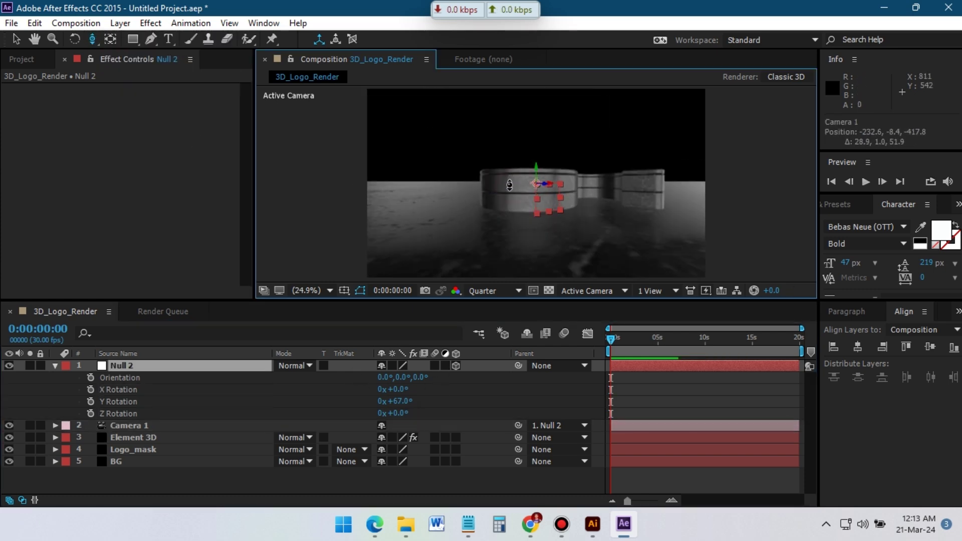
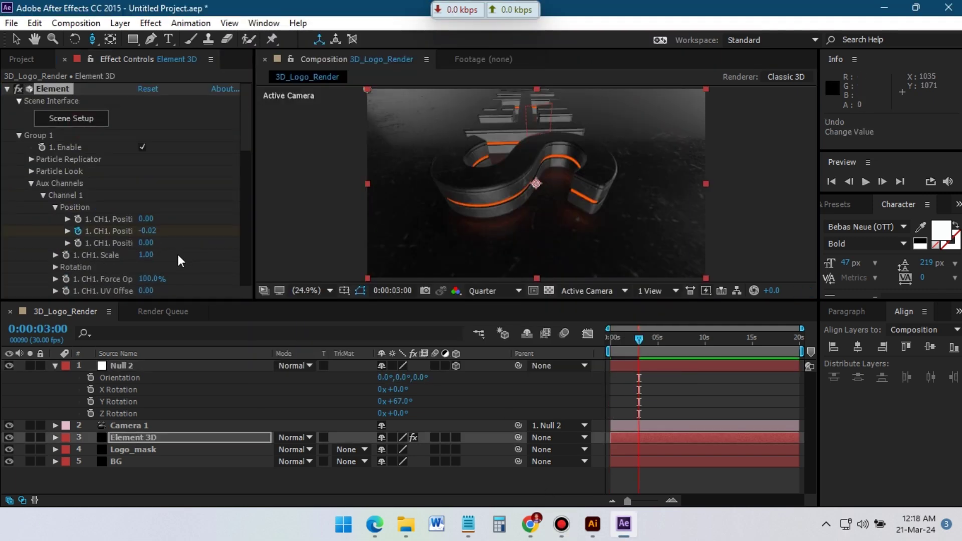
# - At 0:00:03:00, set the Y position of Channel 2 to -0.04 and of Channel 3 to -0.02
pyautogui.scroll(-8, 146, 235)
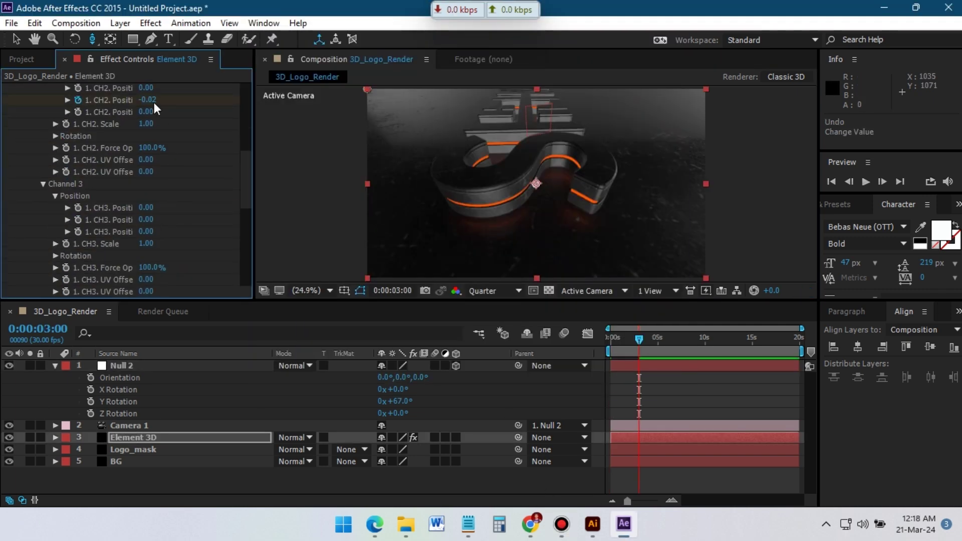
pyautogui.write('4')
pyautogui.press('Return')
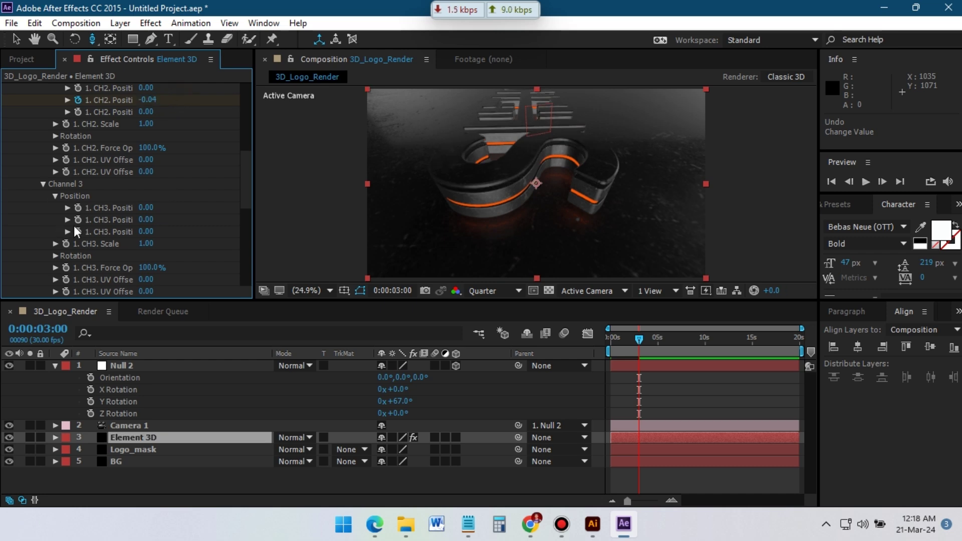
pyautogui.click(146, 221)
pyautogui.write('-0.02')
pyautogui.press('Return')
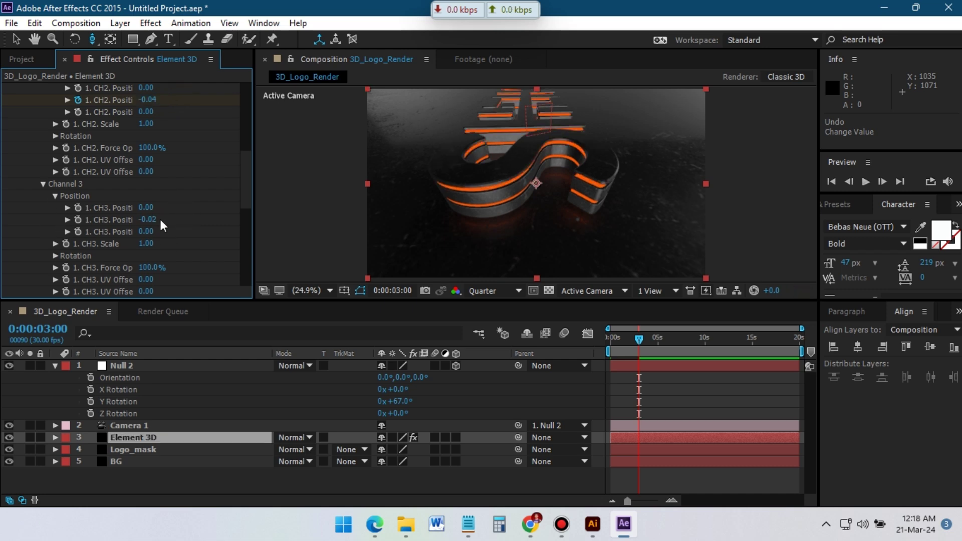
pyautogui.moveTo(621, 342); pyautogui.dragTo(675, 407)
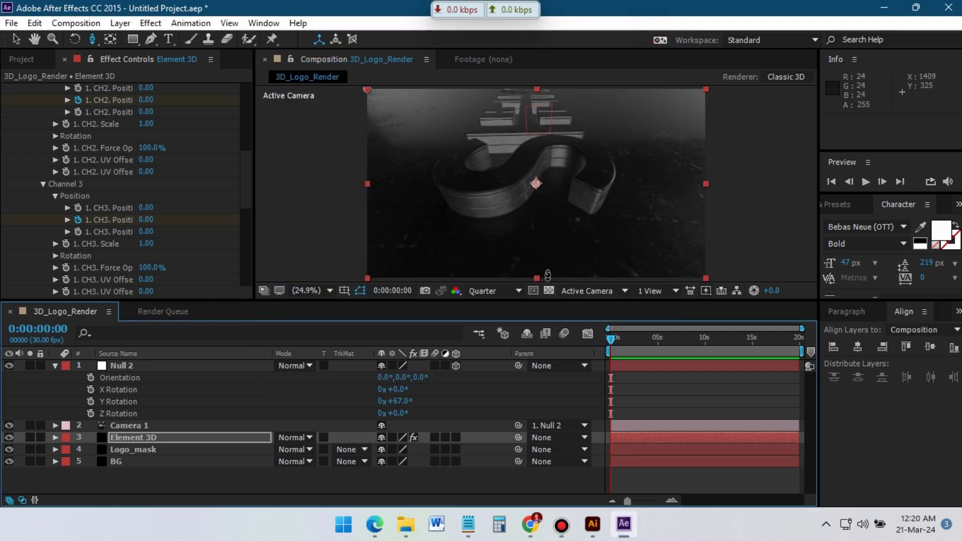
# - Keyframe Camera 1's Point of Interest and Position at 0:00:00:00
pyautogui.click(281, 425)
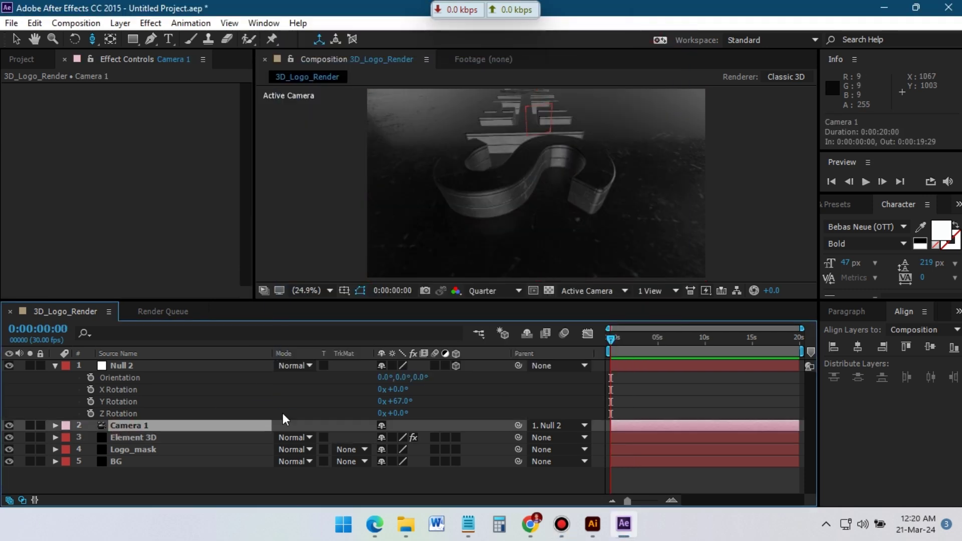
pyautogui.press('p')
pyautogui.hotkey('alt', 'shift', 'p')
# - At 0:00:03:00, move Camera 1 closer above the first letter, to a position of about -198, -110, -431
pyautogui.click(637, 342)
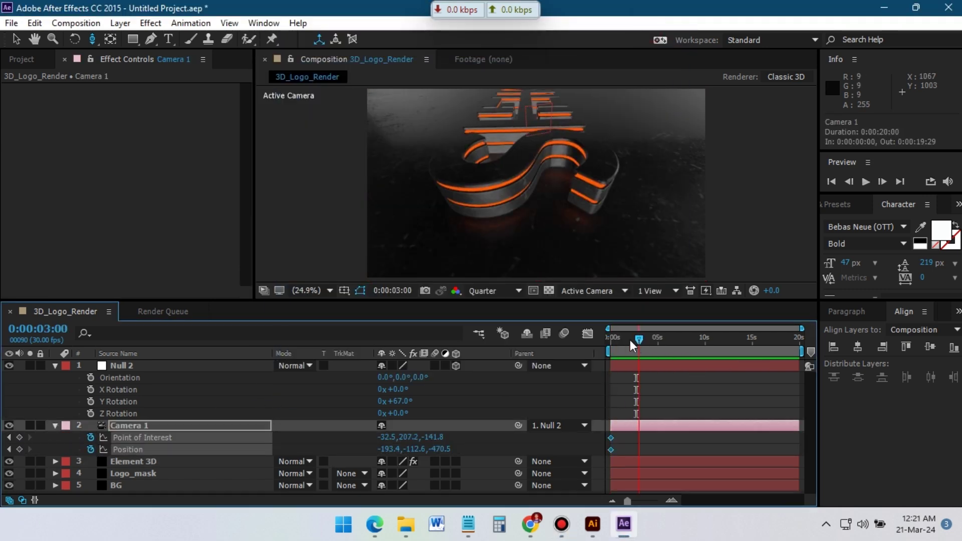
pyautogui.press('c')
pyautogui.press('c')
pyautogui.press('c')
pyautogui.moveTo(521, 186); pyautogui.dragTo(528, 239)
pyautogui.click(143, 61)
pyautogui.click(92, 39)
pyautogui.click(151, 84)
pyautogui.click(92, 39)
pyautogui.click(143, 55)
# - Preview the Camera 1 move and the layer separation between the start and 0:00:03:00
pyautogui.click(637, 341)
pyautogui.press('space')
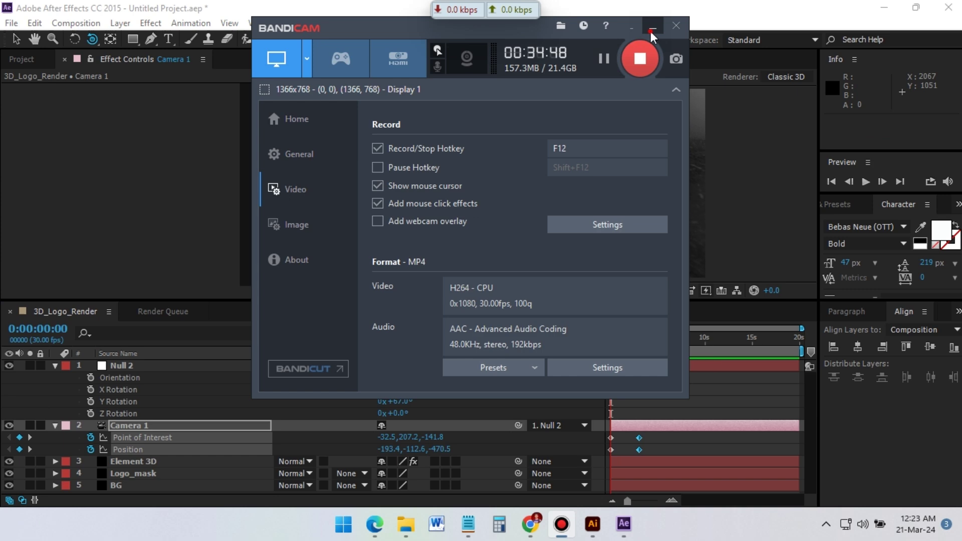
pyautogui.click(652, 32)
pyautogui.moveTo(612, 339); pyautogui.dragTo(639, 338)
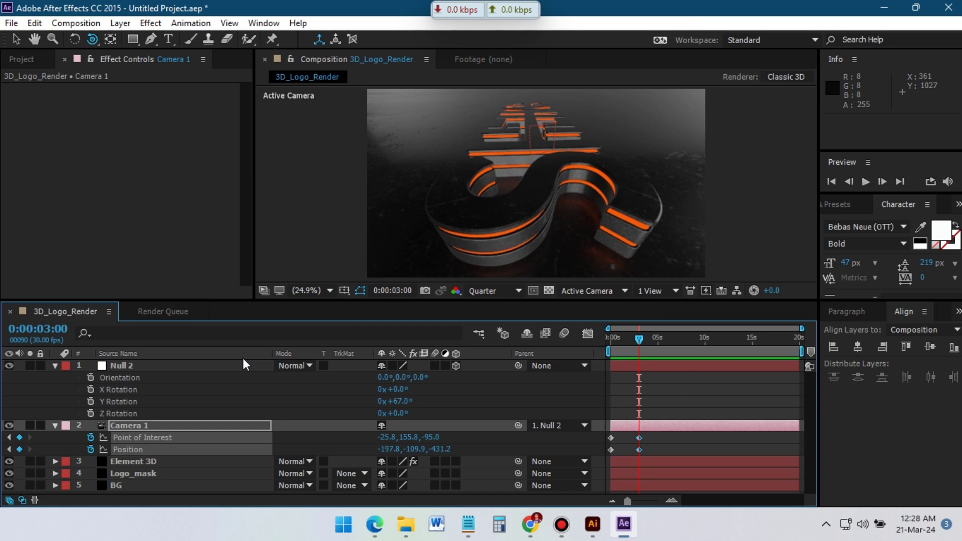
# - Split the Null 2 and Camera 1 layers at 0:00:03:00 and place the new halves together above the originals
pyautogui.keyDown('ctrl'); pyautogui.click(226, 365); pyautogui.keyUp('ctrl')
pyautogui.hotkey('ctrl', 'shift', 'd')
pyautogui.moveTo(125, 437); pyautogui.dragTo(162, 381)
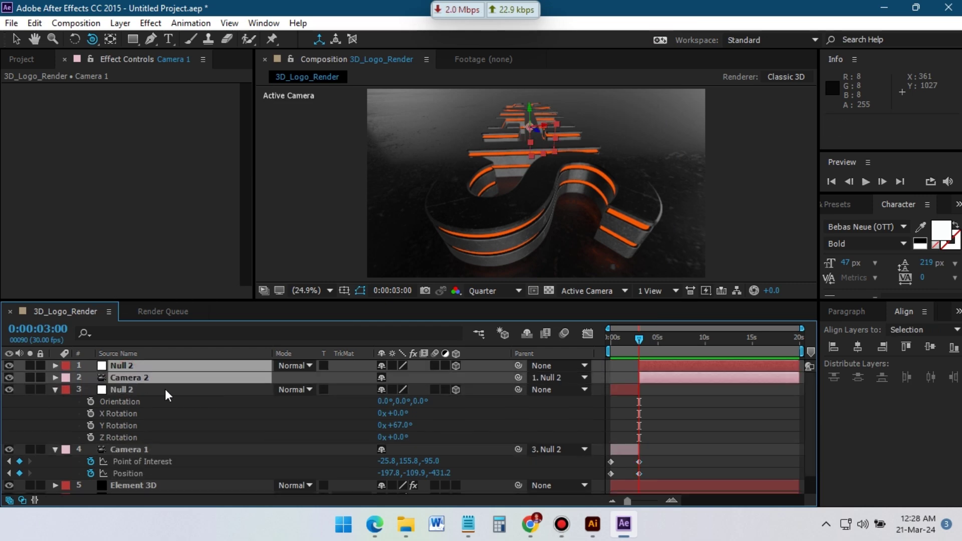
pyautogui.click(55, 390)
pyautogui.click(55, 402)
# - Clear the Point of Interest and Position keyframes from Camera 2
pyautogui.press('u')
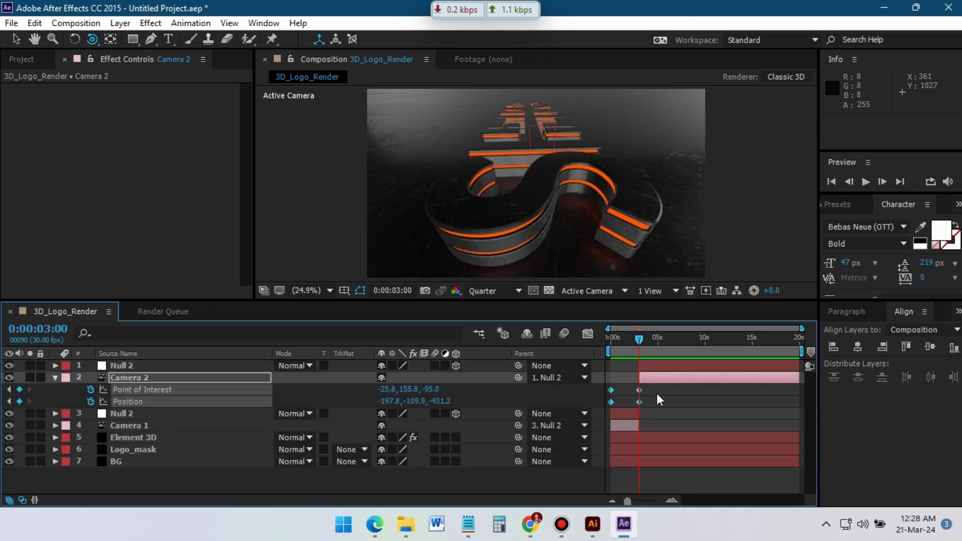
pyautogui.click(649, 367)
pyautogui.click(649, 375)
# - Orbit, track and dolly Camera 2 into a side close-up of the letters, at a position of about 92, -55, -273
pyautogui.moveTo(562, 225); pyautogui.dragTo(474, 236)
pyautogui.click(93, 39)
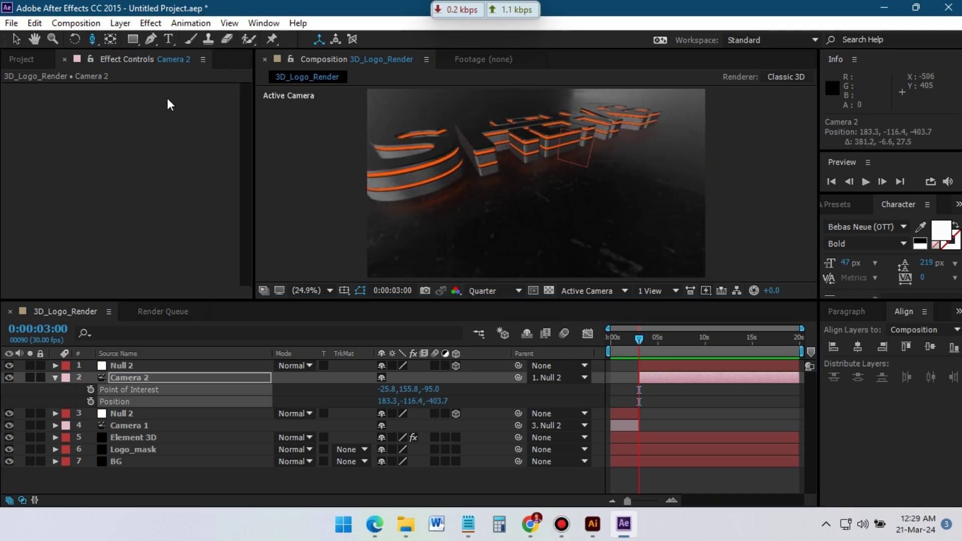
pyautogui.moveTo(440, 196); pyautogui.dragTo(441, 140)
pyautogui.moveTo(92, 39); pyautogui.dragTo(150, 70)
pyautogui.moveTo(426, 135); pyautogui.dragTo(426, 154)
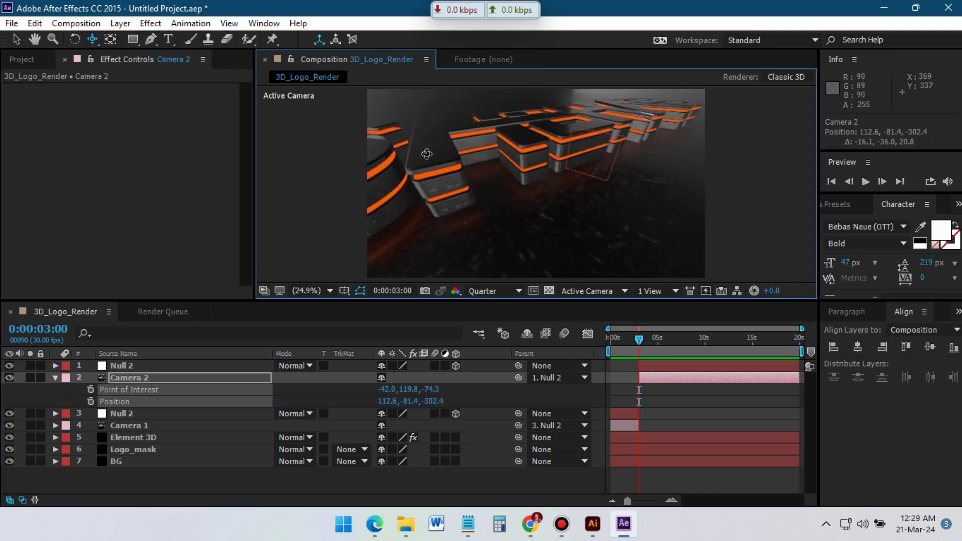
pyautogui.moveTo(93, 40); pyautogui.dragTo(146, 86)
pyautogui.moveTo(425, 176); pyautogui.dragTo(426, 155)
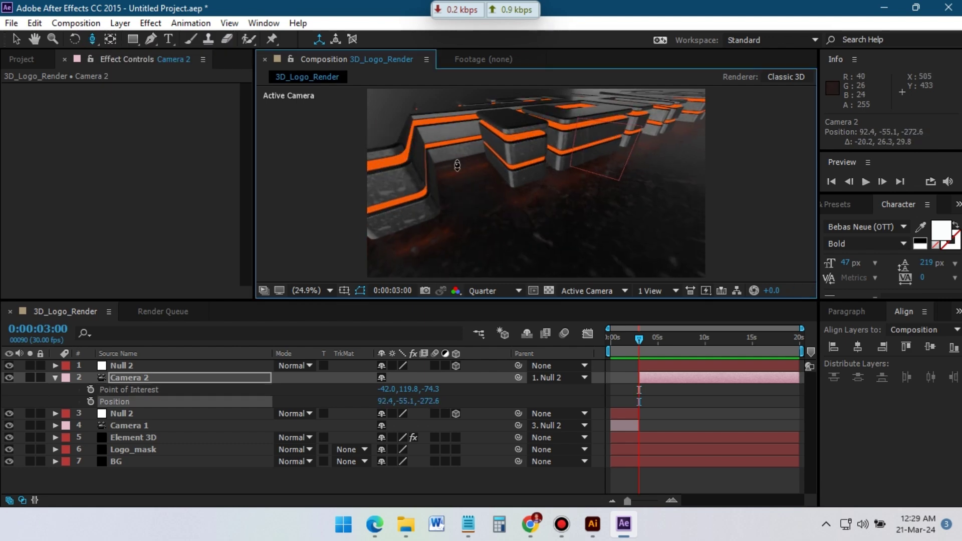
# - Split the Element 3D layer at 0:00:03:00 by duplicating it and trimming the two copies to meet there
pyautogui.click(131, 442)
pyautogui.hotkey('ctrl', 'd')
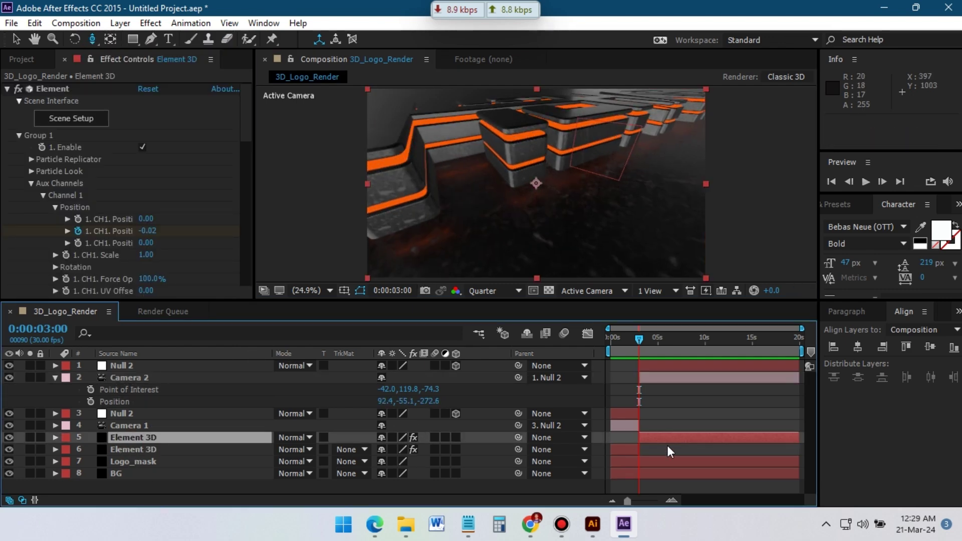
pyautogui.hotkey('alt', '[')
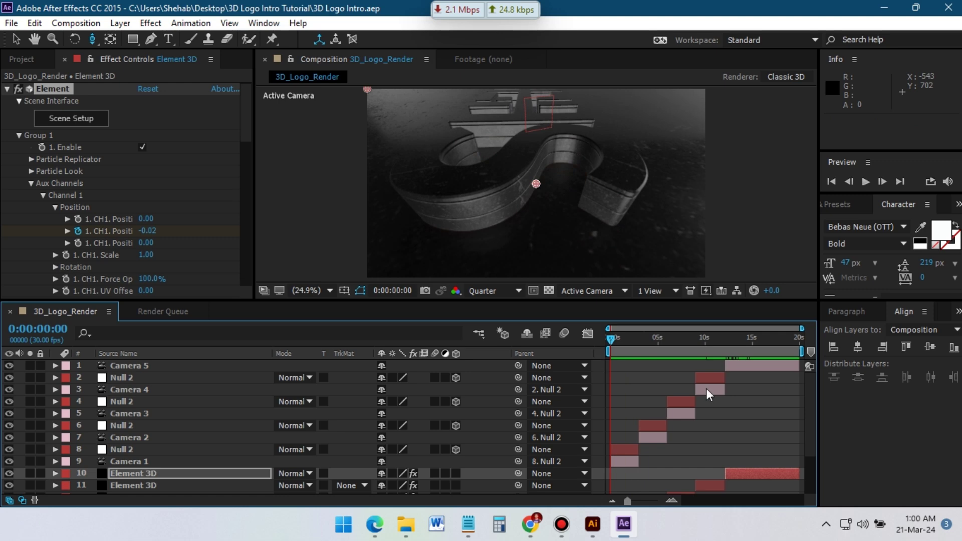
# - Preview the successive camera shots from the start of the timeline and return to the first frame
pyautogui.press('space')
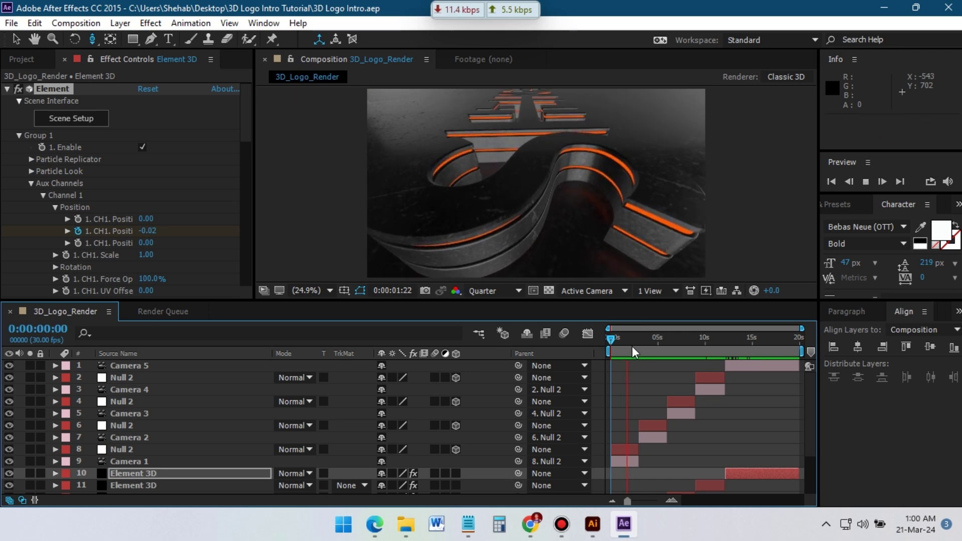
pyautogui.press('space')
pyautogui.moveTo(620, 347); pyautogui.dragTo(694, 353)
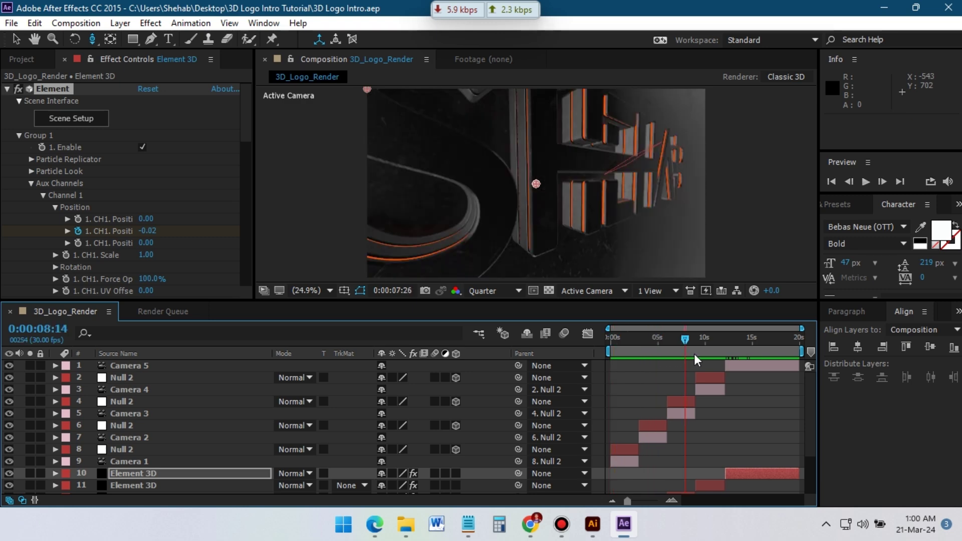
pyautogui.press('Home')
# - Mark all camera and null layers, from Camera 5 to Camera 1, as shy and hide them from the timeline
pyautogui.click(139, 366)
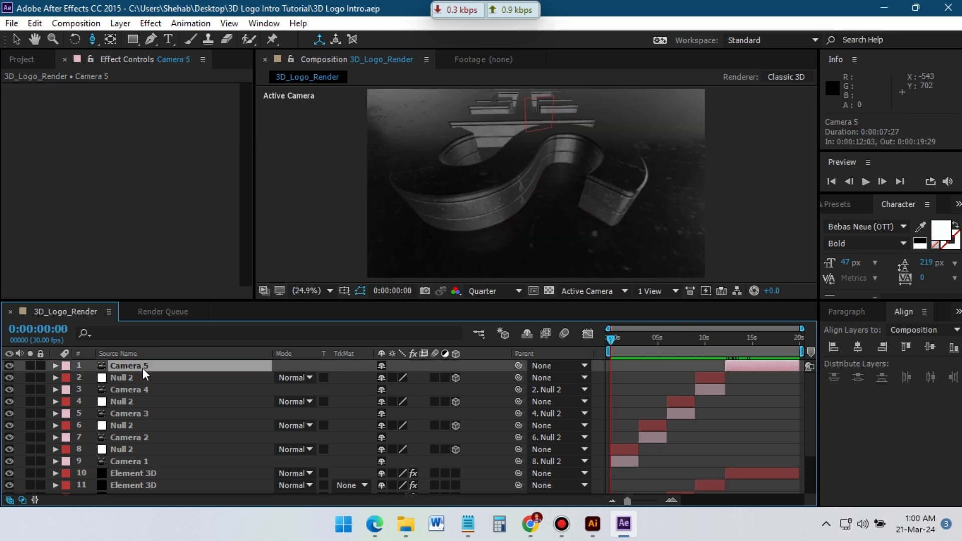
pyautogui.keyDown('shift'); pyautogui.click(137, 460); pyautogui.keyUp('shift')
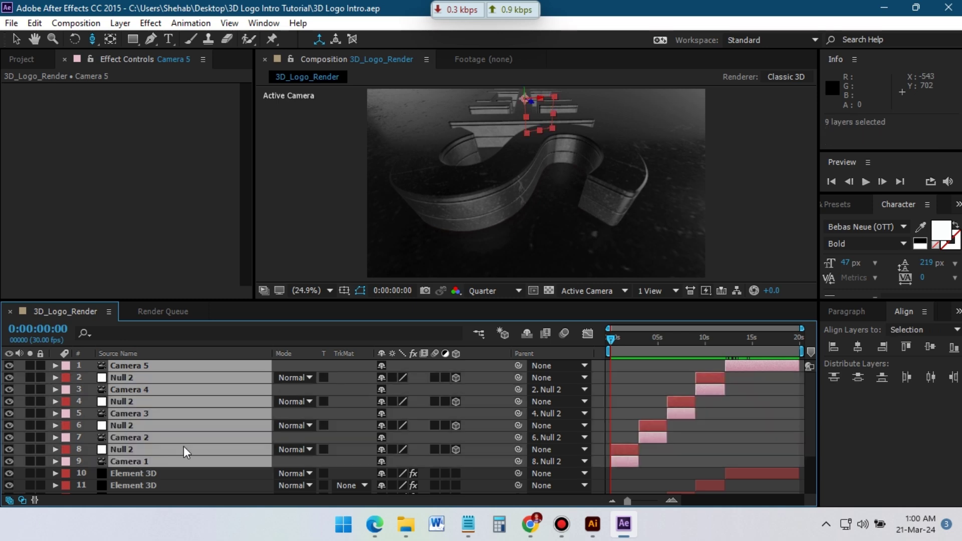
pyautogui.click(380, 371)
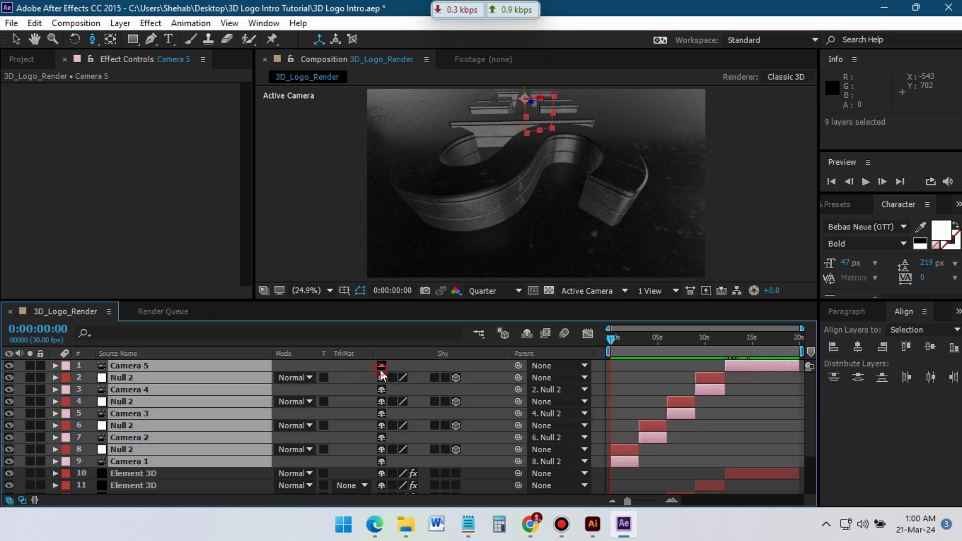
pyautogui.click(528, 333)
# - Add an adjustment layer above the Element 3D layers, name it Glow, and go to 0:00:01:26
pyautogui.click(199, 468)
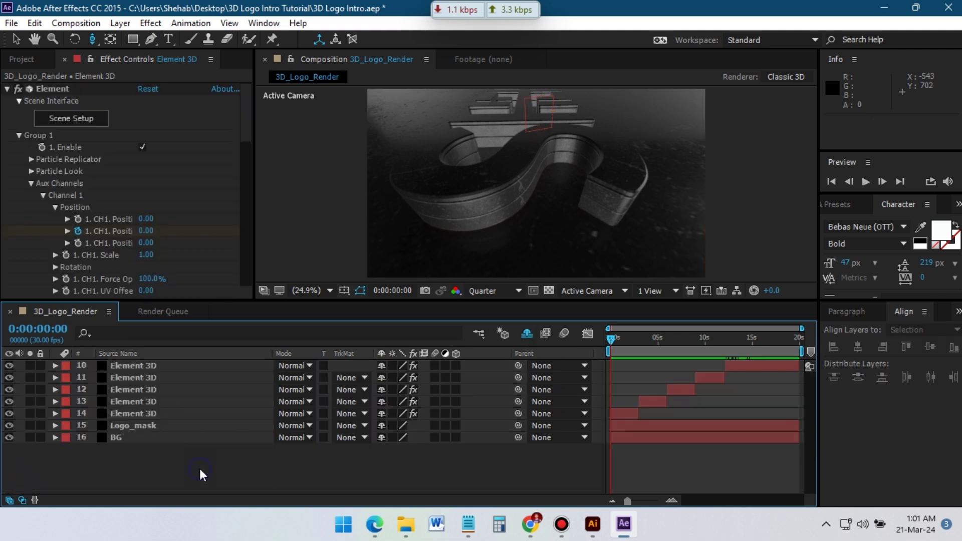
pyautogui.rightClick(200, 469)
pyautogui.moveTo(281, 332)
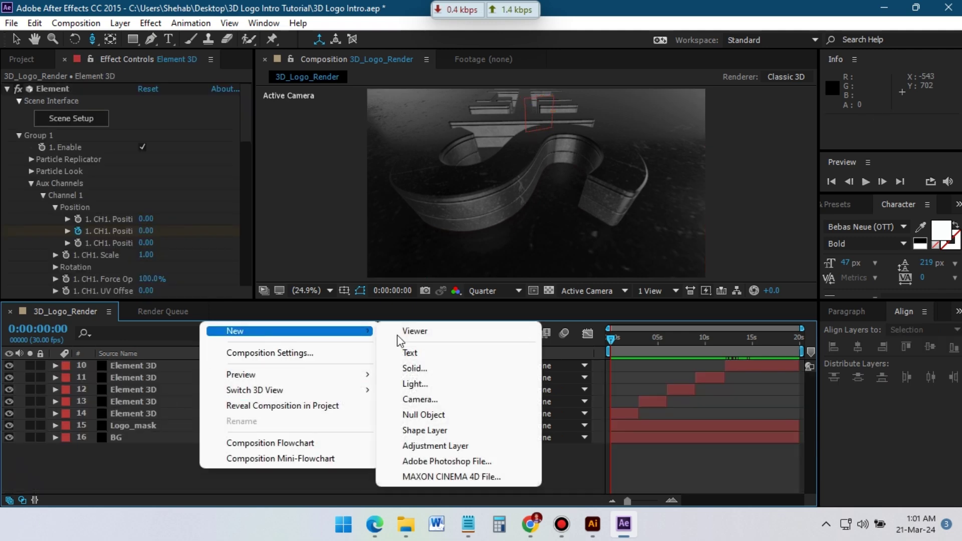
pyautogui.click(436, 447)
pyautogui.rightClick(133, 365)
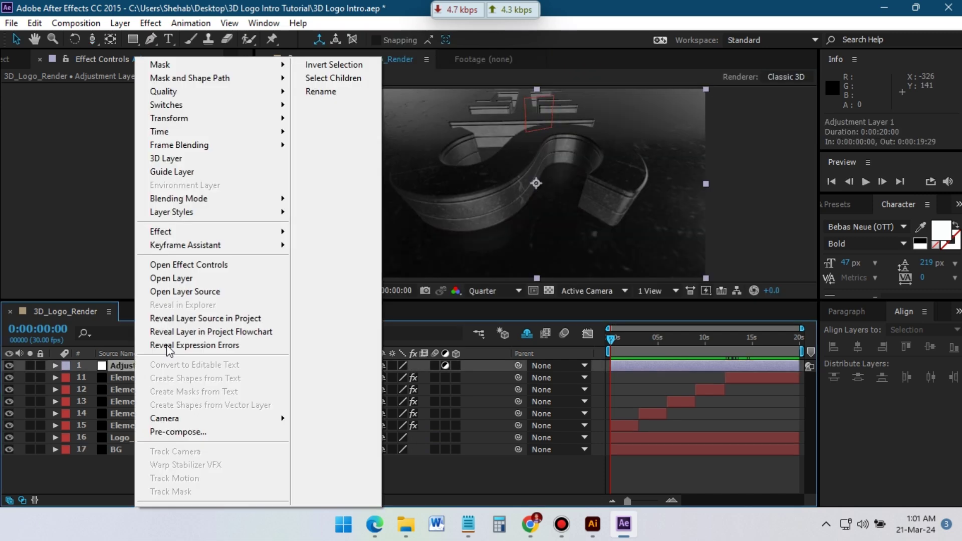
pyautogui.click(321, 91)
pyautogui.write('Glow')
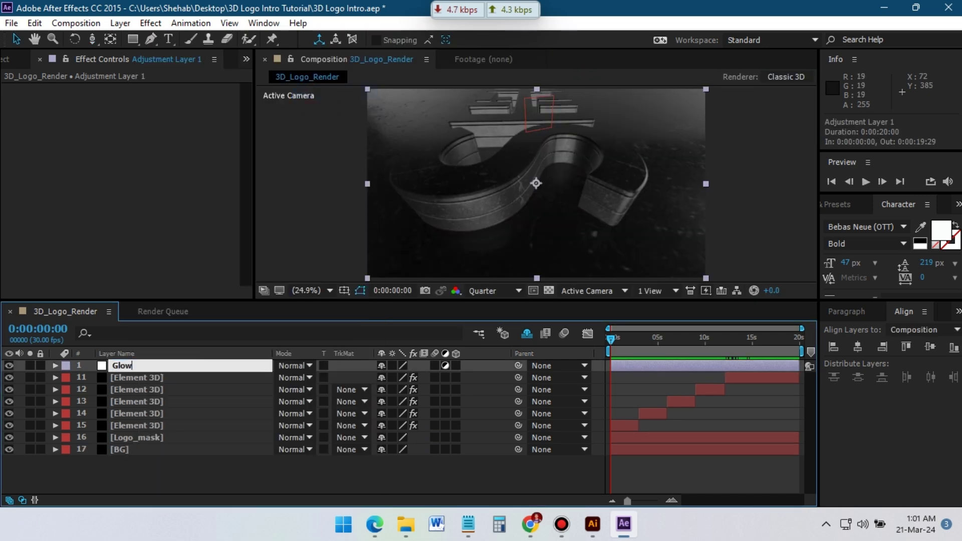
pyautogui.press('Return')
pyautogui.click(628, 348)
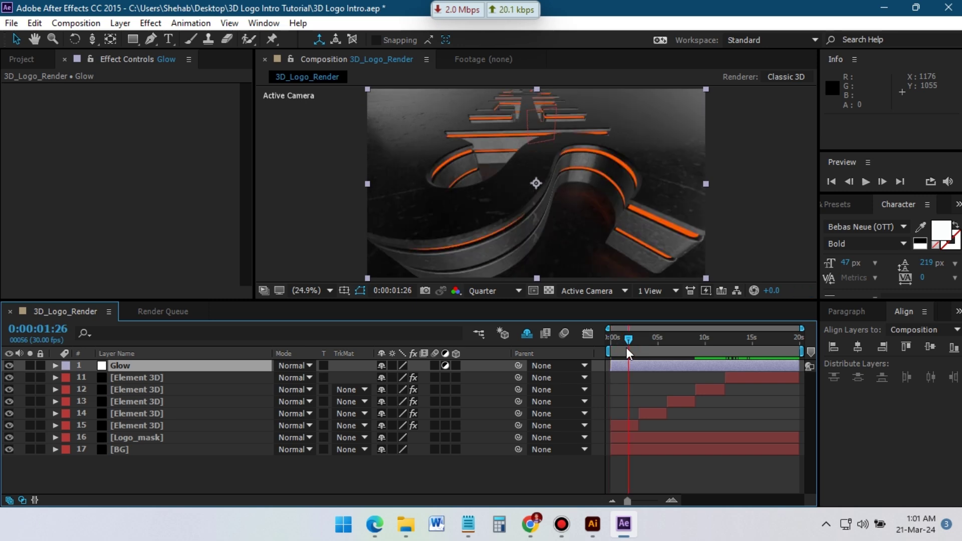
# - Find the Stylize Glow effect and apply it to the Glow adjustment layer
pyautogui.click(840, 205)
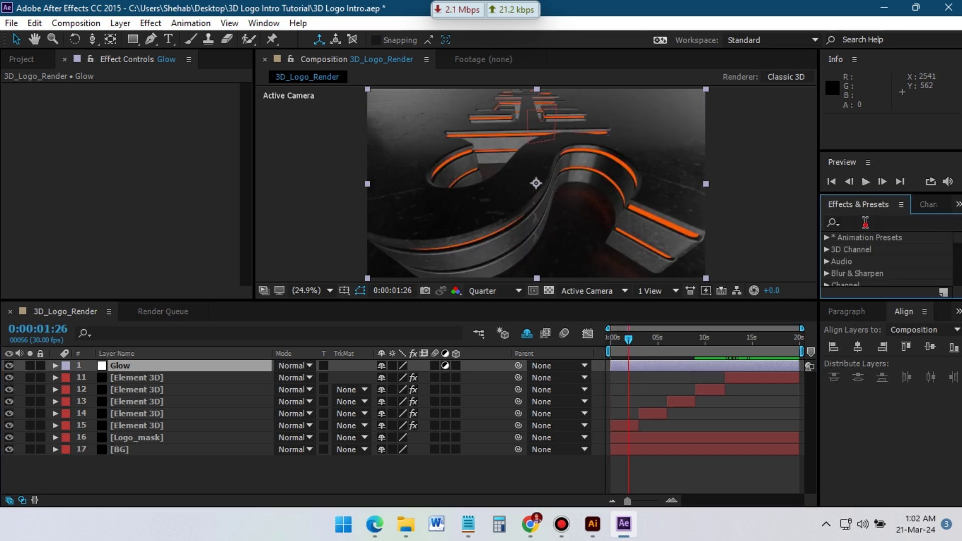
pyautogui.click(866, 222)
pyautogui.write('glow')
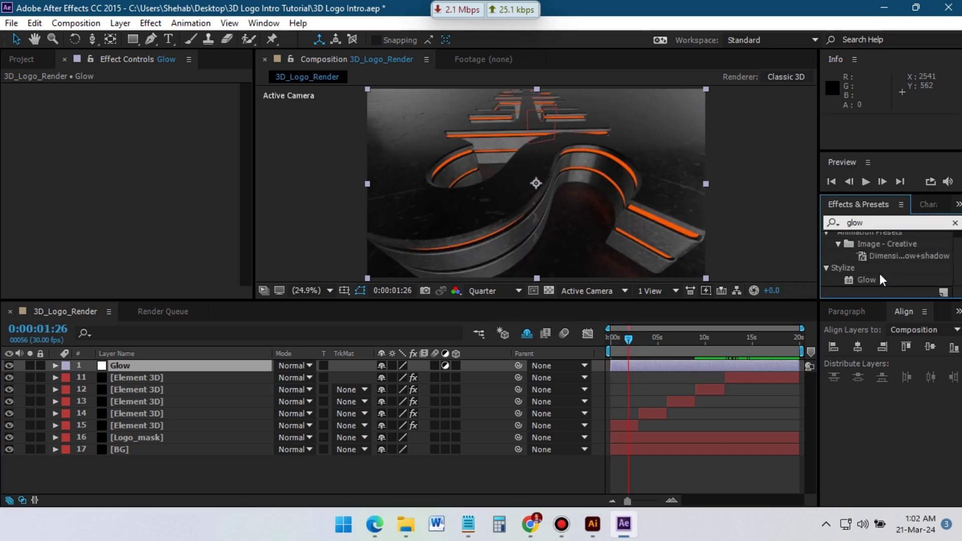
pyautogui.moveTo(881, 276); pyautogui.dragTo(125, 365)
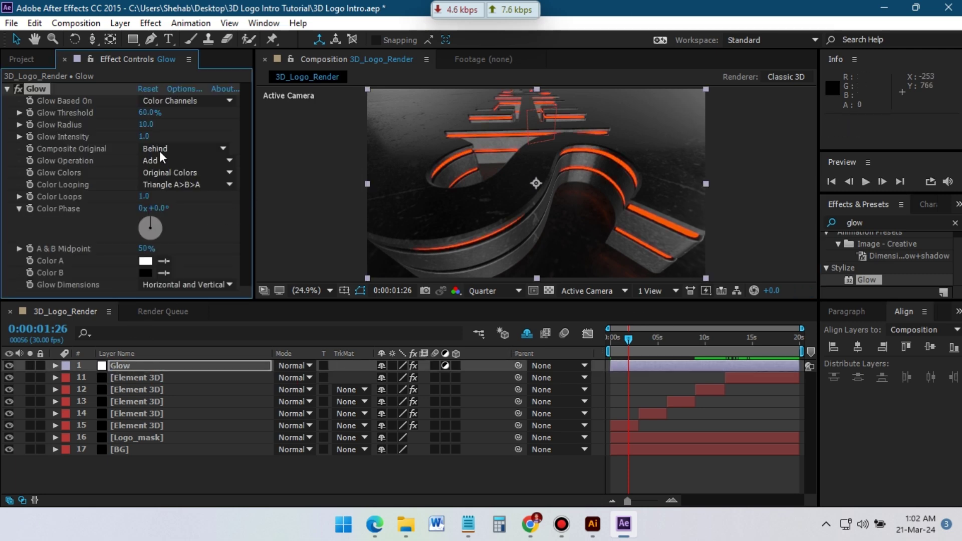
# - Set the Glow effect's threshold to 100% and radius to 15, comparing the image with the effect off and on
pyautogui.click(19, 91)
pyautogui.click(150, 113)
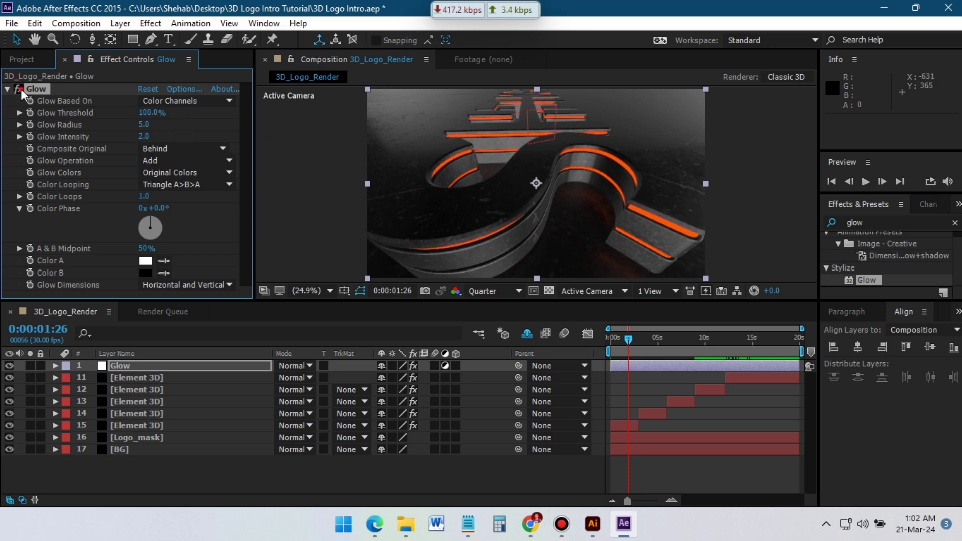
pyautogui.click(19, 88)
pyautogui.click(19, 88)
pyautogui.click(146, 125)
pyautogui.write('15')
pyautogui.press('Return')
# - Try Glow intensities of 5 and 1, checking the image with the effect toggled
pyautogui.write('3')
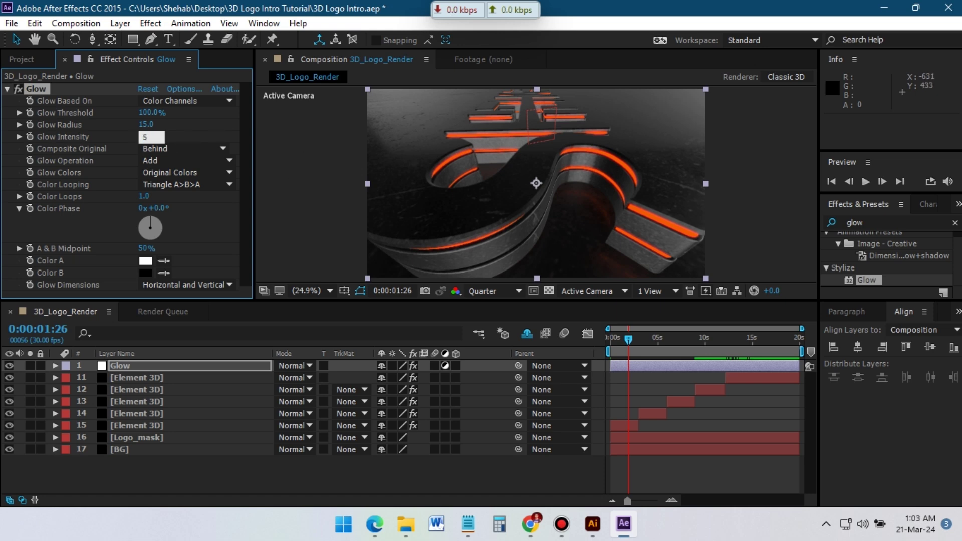
pyautogui.press('Return')
pyautogui.click(145, 137)
pyautogui.write('1')
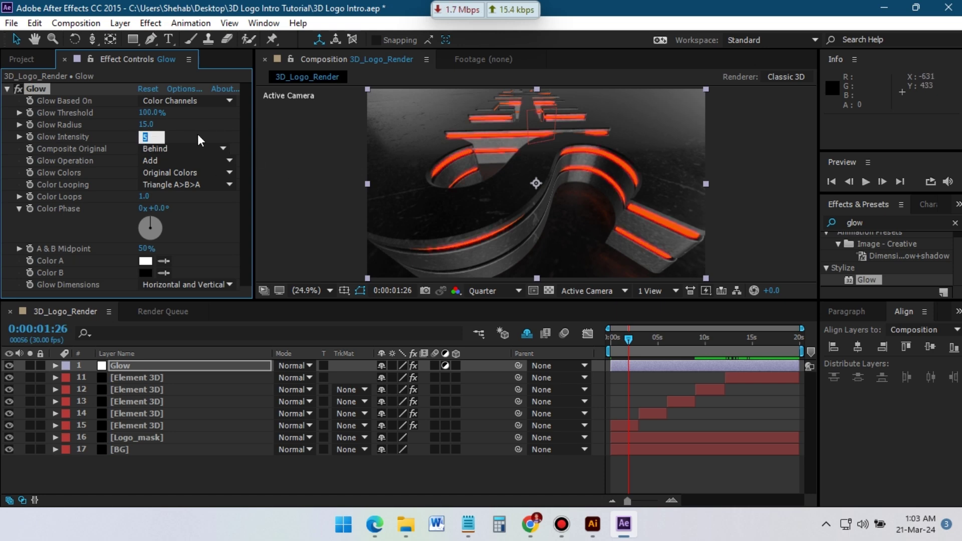
pyautogui.click(194, 133)
pyautogui.click(19, 89)
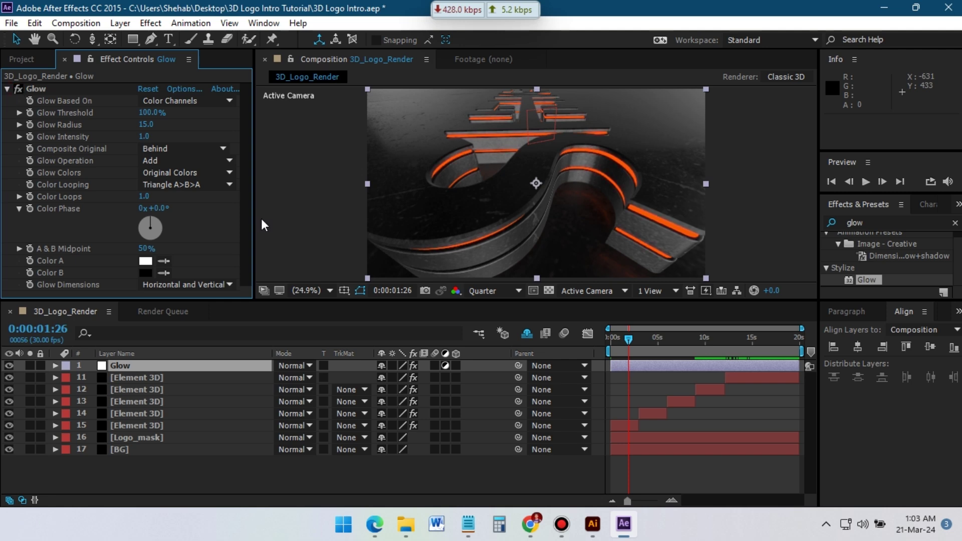
# - Add a second adjustment layer above the Glow layer and name it looks
pyautogui.rightClick(149, 475)
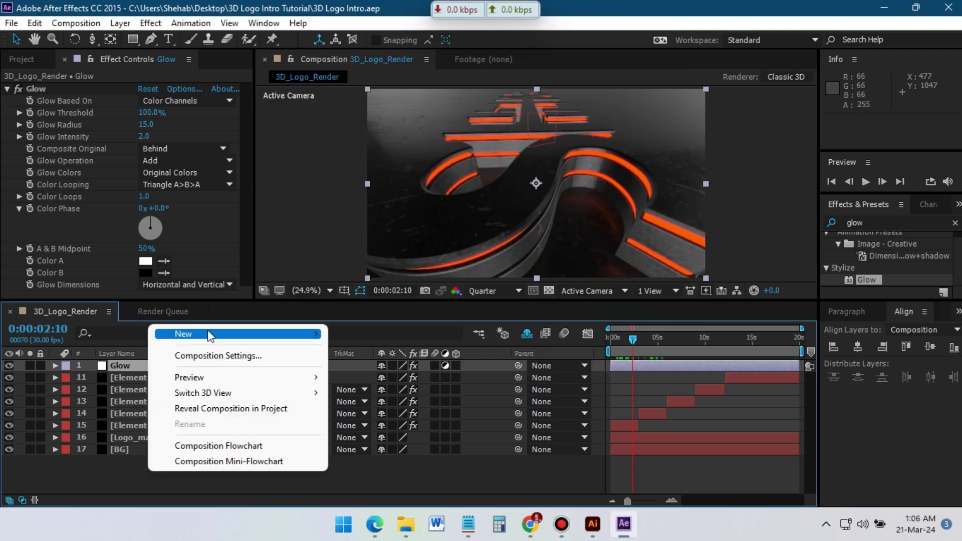
pyautogui.moveTo(259, 336)
pyautogui.click(381, 451)
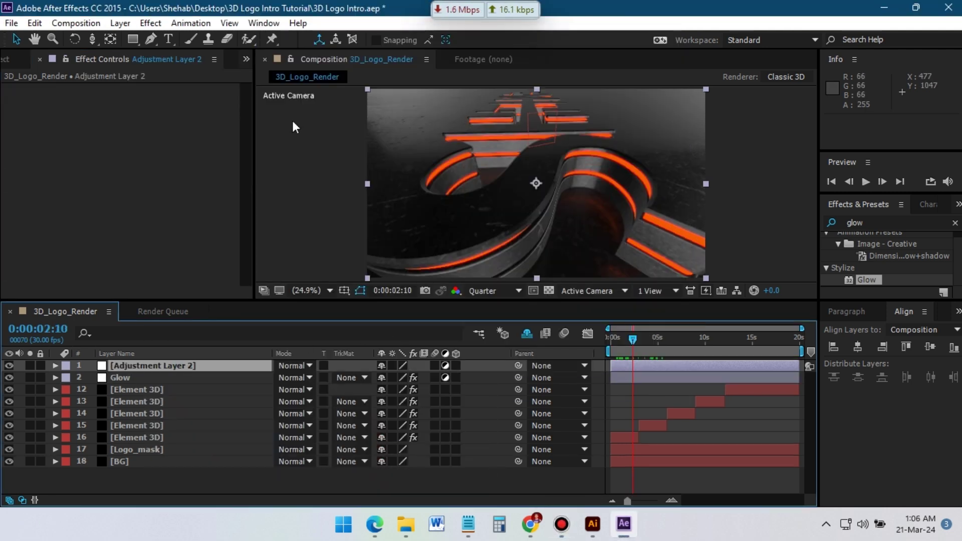
pyautogui.press('Return')
pyautogui.write('looks')
pyautogui.press('Return')
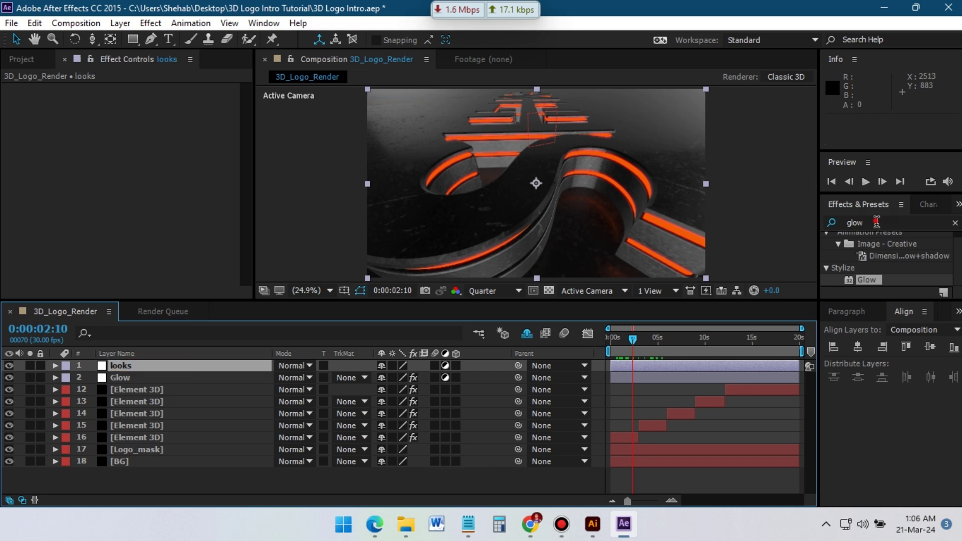
# - Apply the Magic Bullet Looks effect to the looks layer and accept a look built from Cosmo, Lens Vignette, HSL Colors, Colorista and S Curve
pyautogui.click(826, 224)
pyautogui.write('looks')
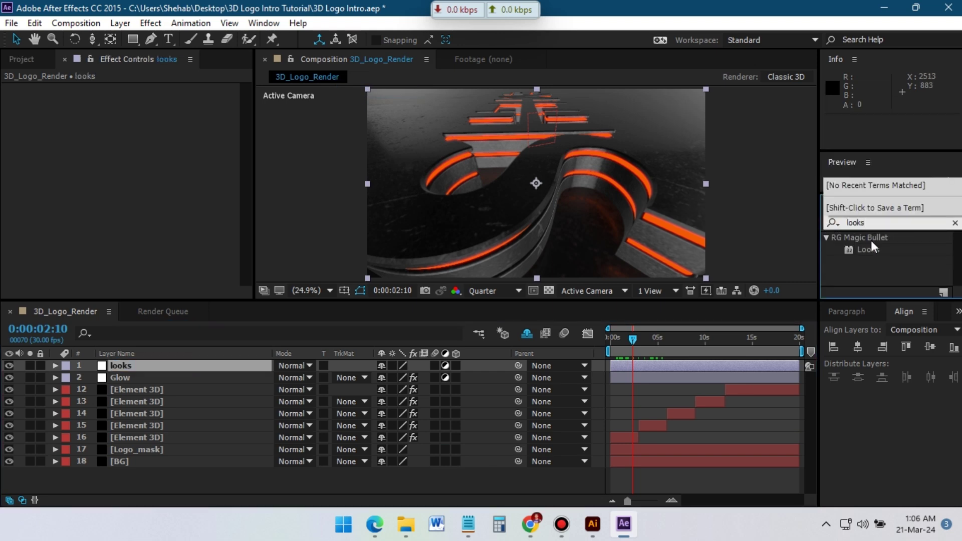
pyautogui.moveTo(868, 249); pyautogui.dragTo(120, 366)
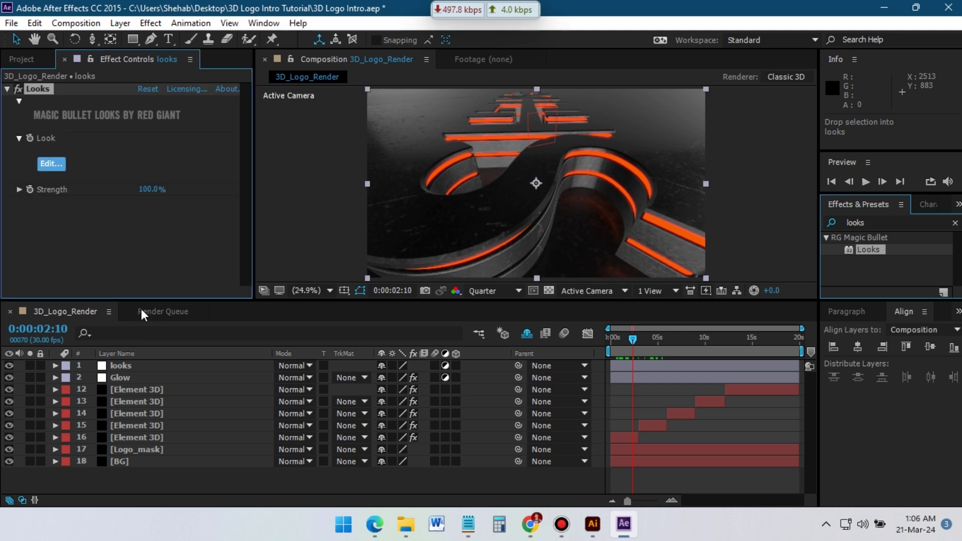
pyautogui.click(47, 163)
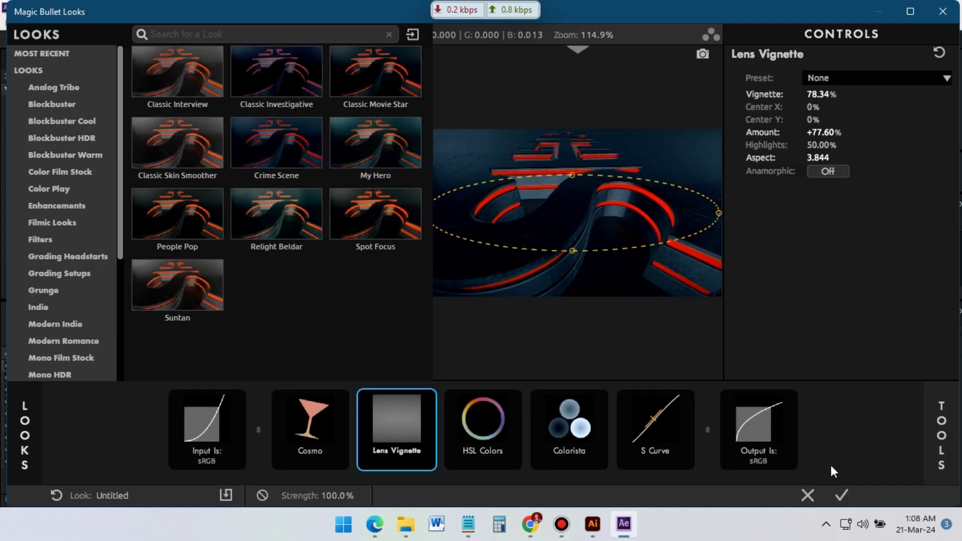
pyautogui.click(842, 494)
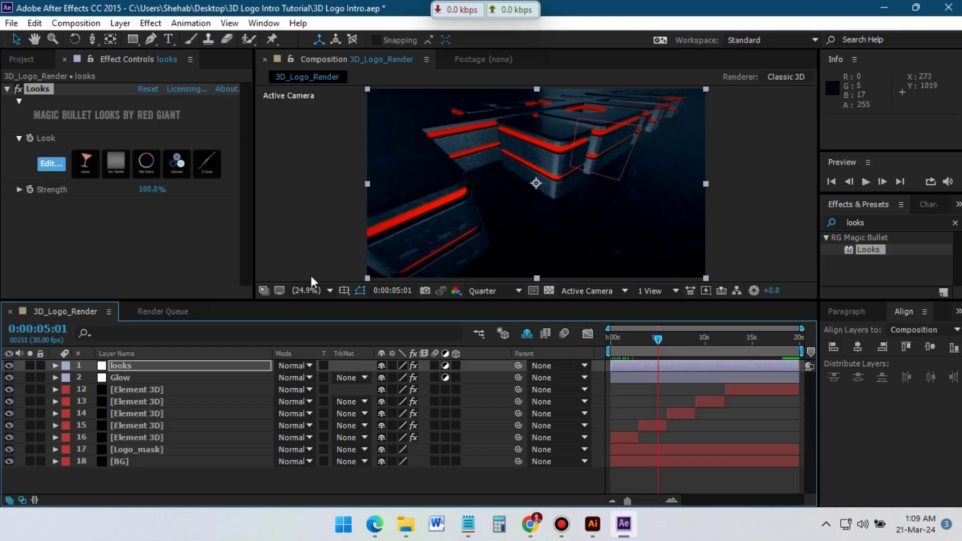
# - Compare the image with and without the Looks effect, try 20% strength, and set the strength to 45%
pyautogui.click(18, 89)
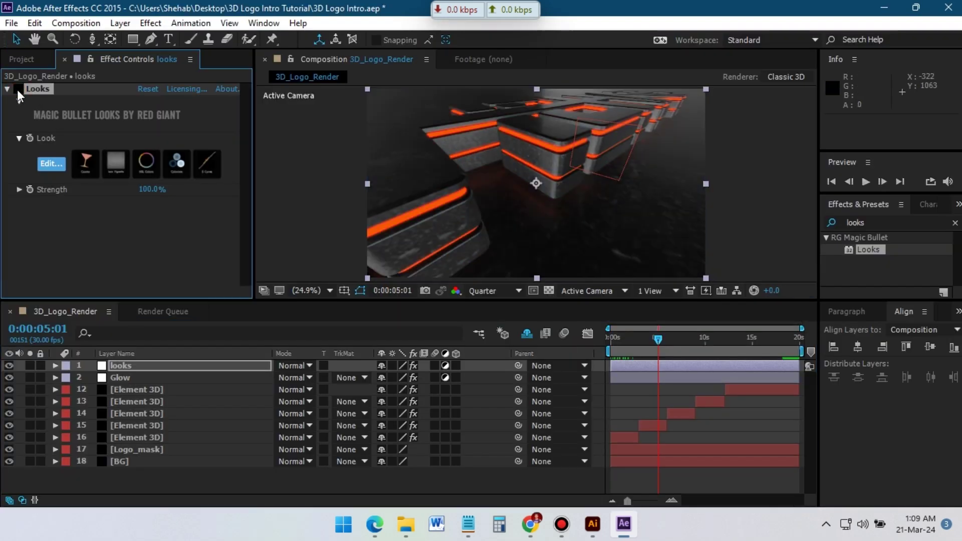
pyautogui.click(17, 89)
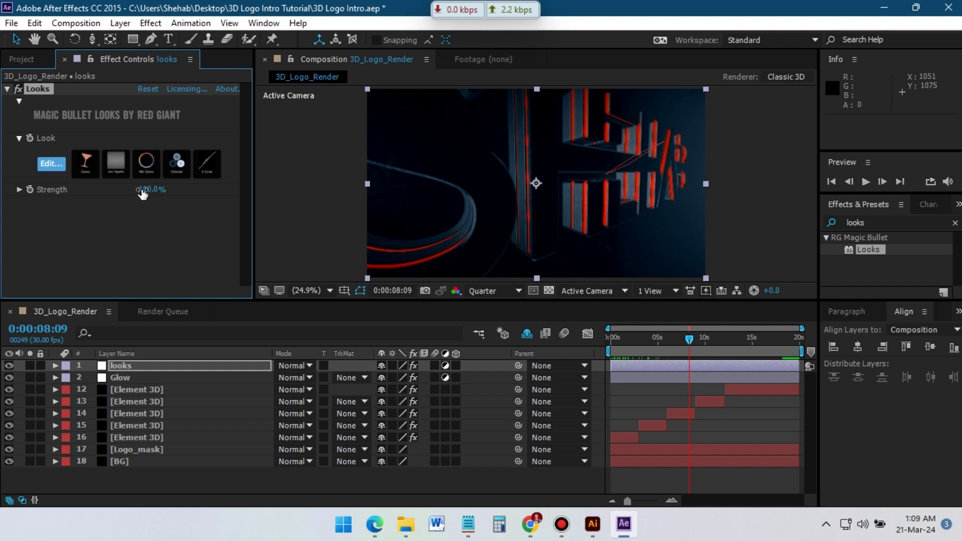
pyautogui.click(160, 189)
pyautogui.write('20')
pyautogui.press('Return')
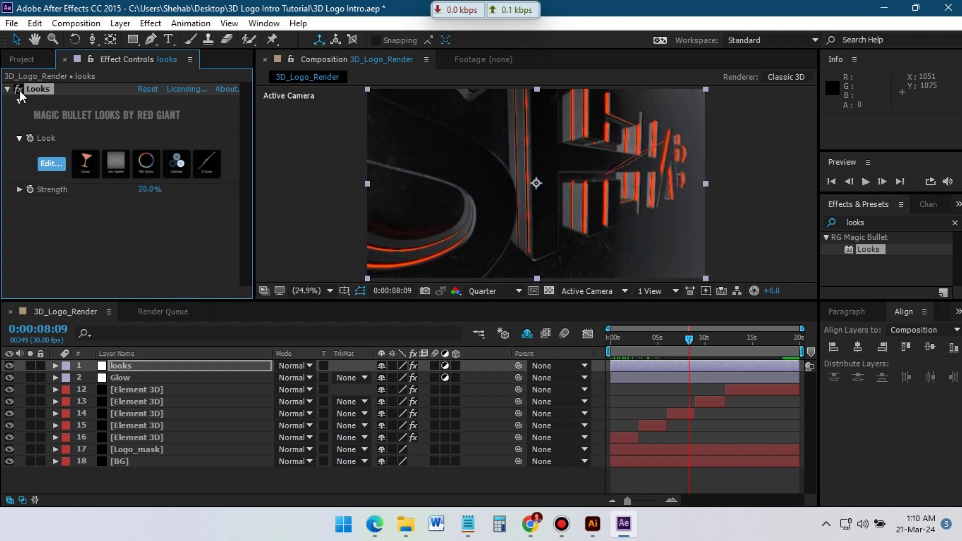
pyautogui.click(146, 190)
pyautogui.write('45')
pyautogui.press('Return')
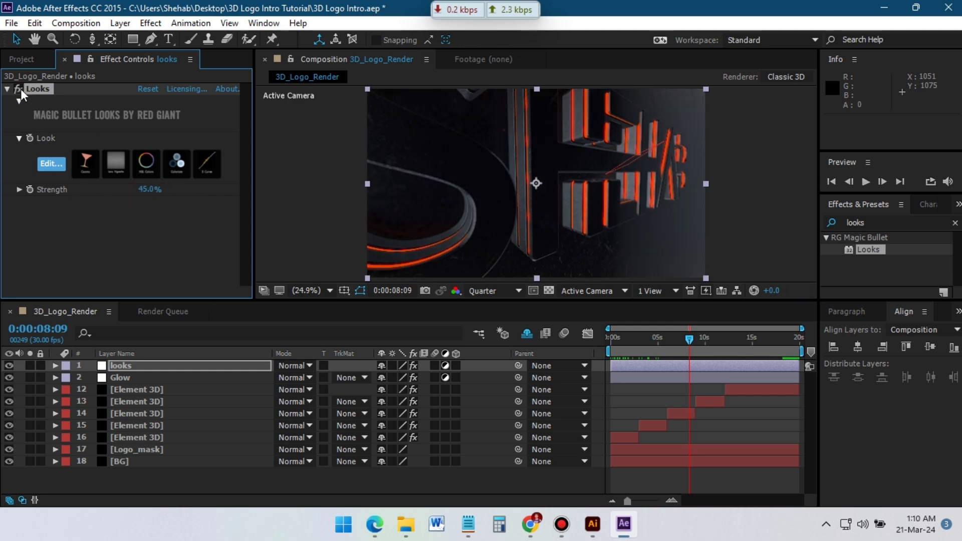
pyautogui.click(621, 353)
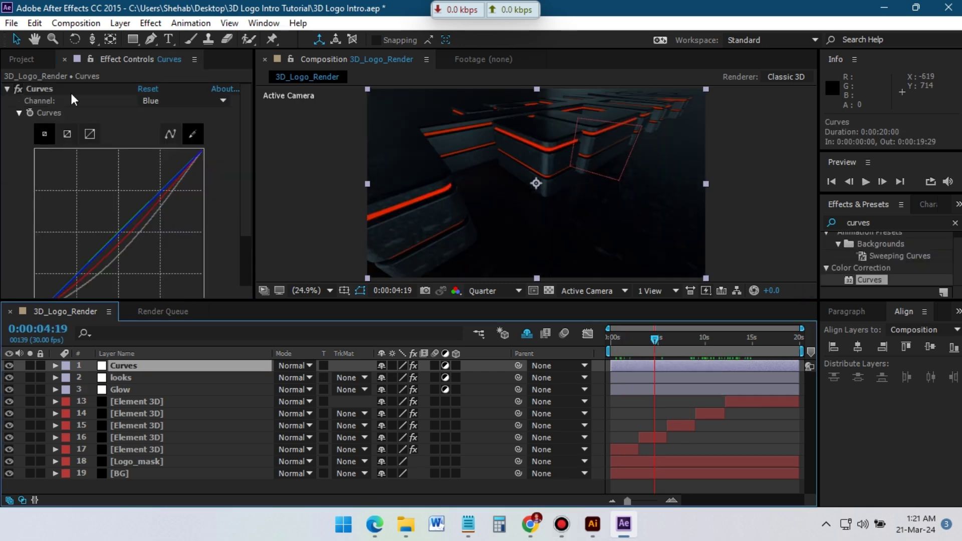
# - Review the Curves adjustment layer's colour curves and collapse the Curves effect
pyautogui.scroll(-2, 193, 205)
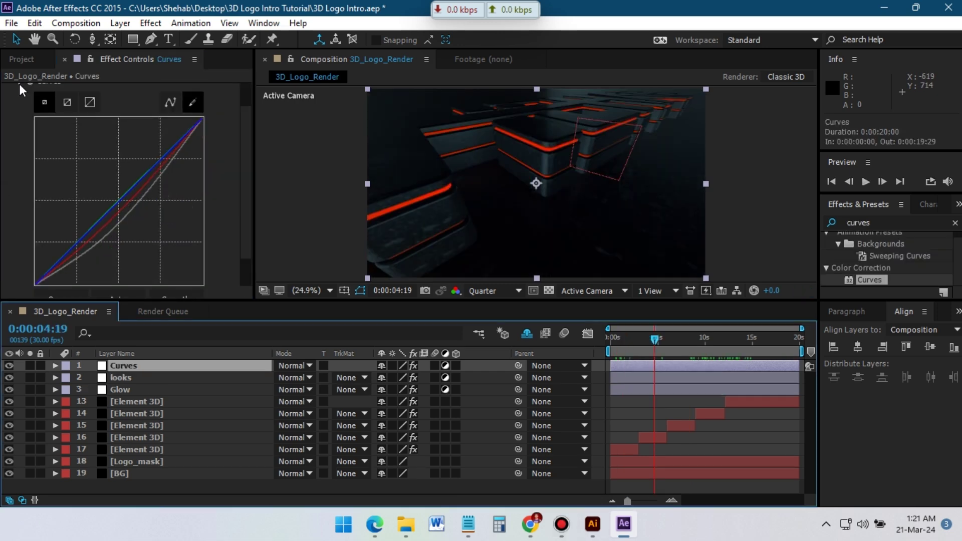
pyautogui.scroll(2, 23, 142)
pyautogui.click(8, 90)
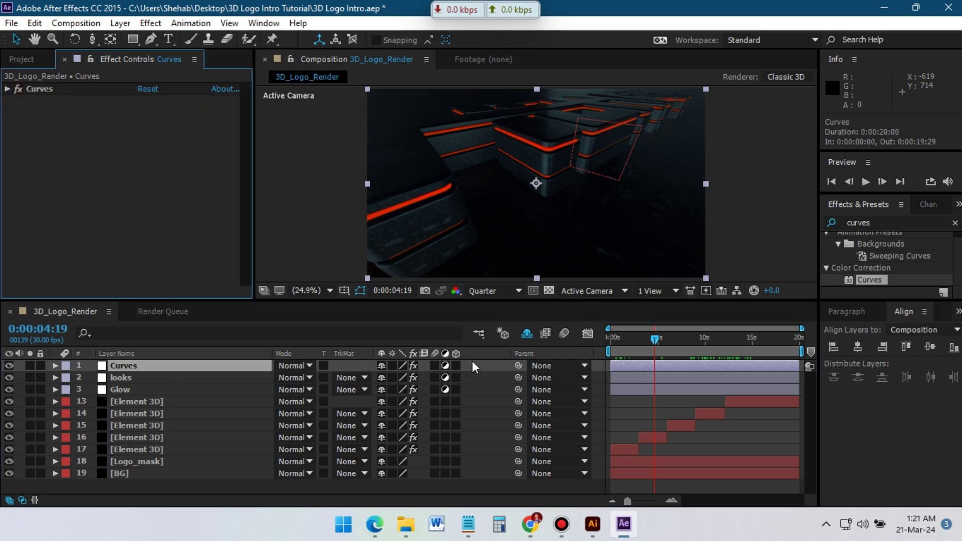
# - Show the shy layers again and expand Camera 1's Camera Options at 0:00:01:24
pyautogui.click(526, 334)
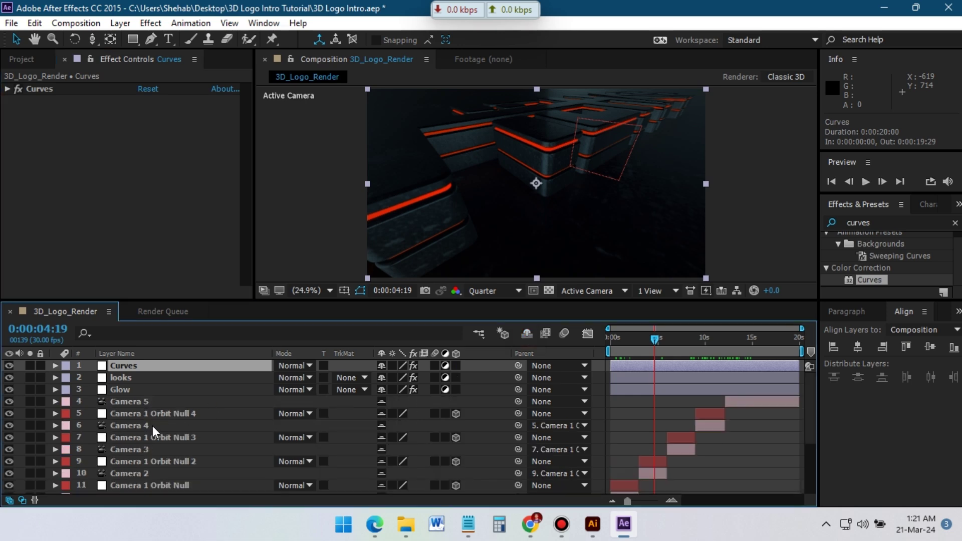
pyautogui.scroll(-4, 152, 427)
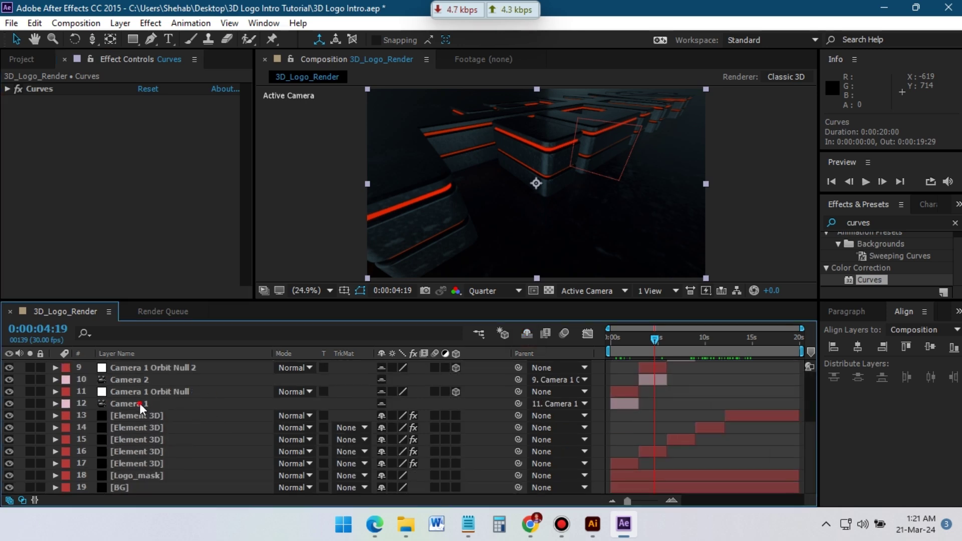
pyautogui.click(139, 403)
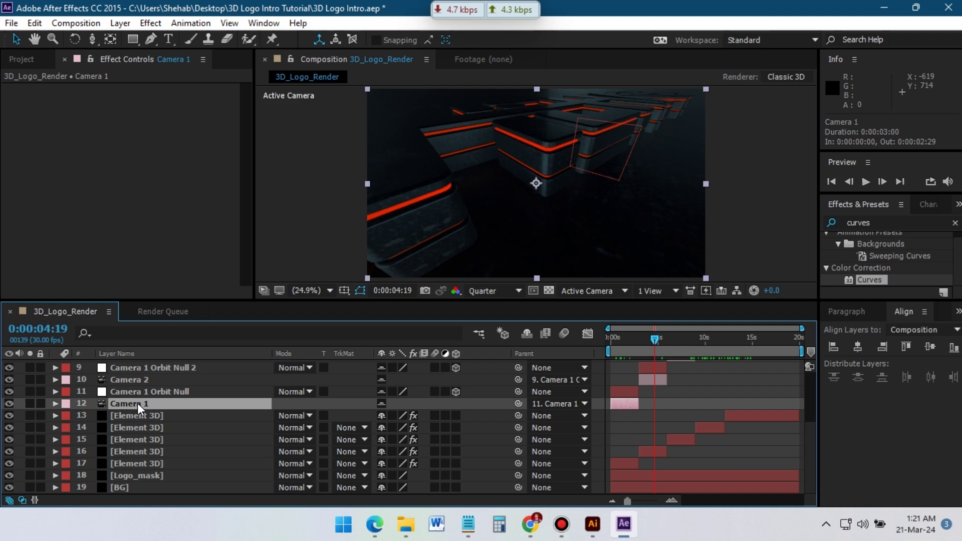
pyautogui.click(627, 349)
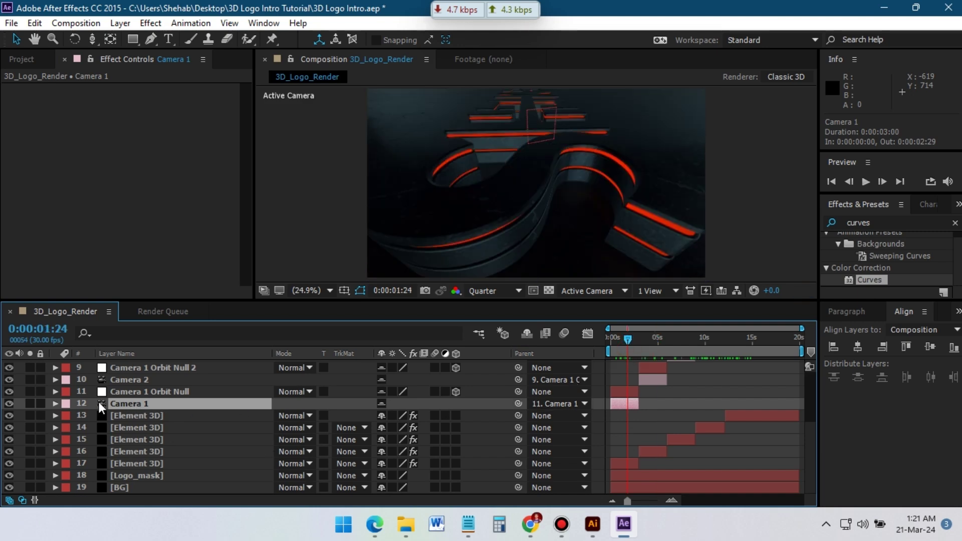
pyautogui.click(56, 403)
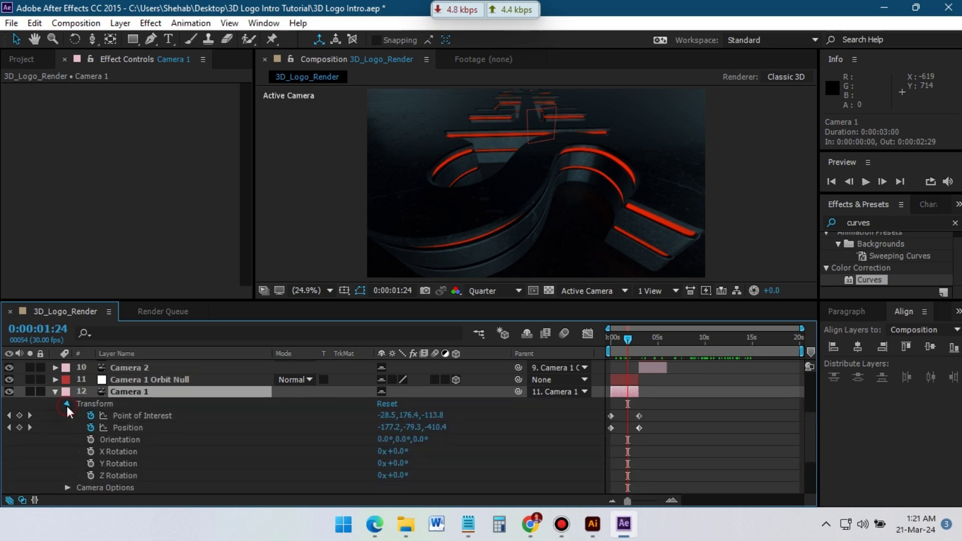
pyautogui.click(67, 404)
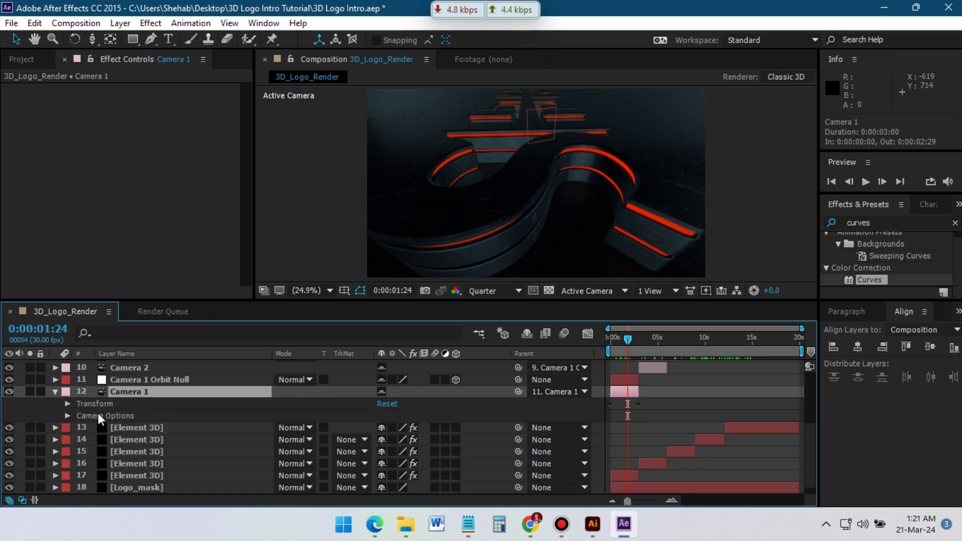
pyautogui.click(67, 416)
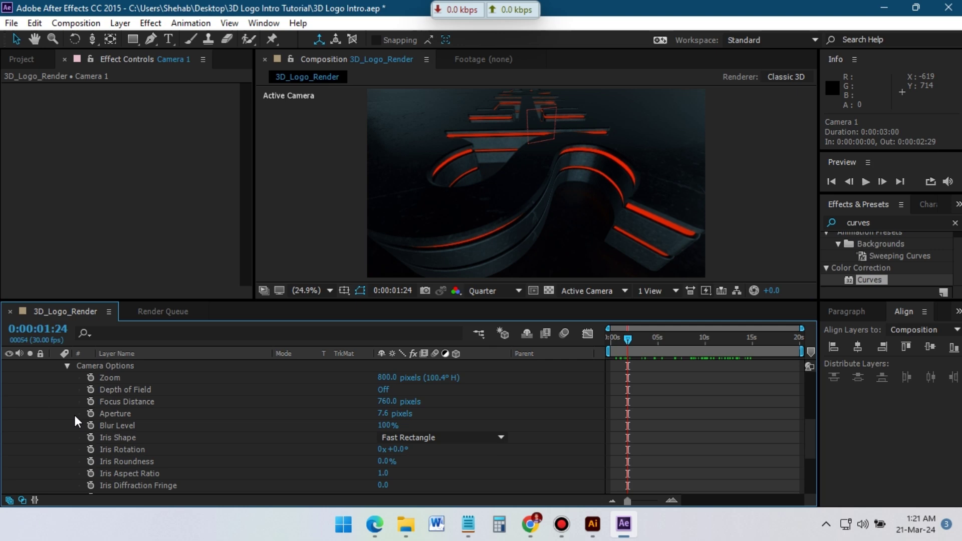
# - Turn on depth of field for Camera 1 and set its aperture to 25 pixels
pyautogui.click(383, 390)
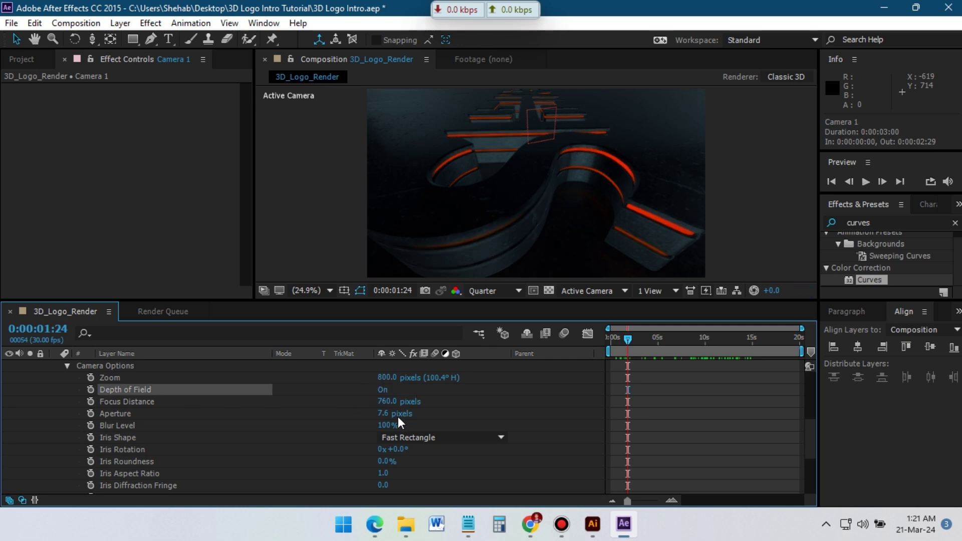
pyautogui.click(383, 413)
pyautogui.write('25')
pyautogui.press('Return')
# - Try a focus distance of 2400 pixels for Camera 1, and set it to 2600 pixels
pyautogui.click(386, 401)
pyautogui.write('240')
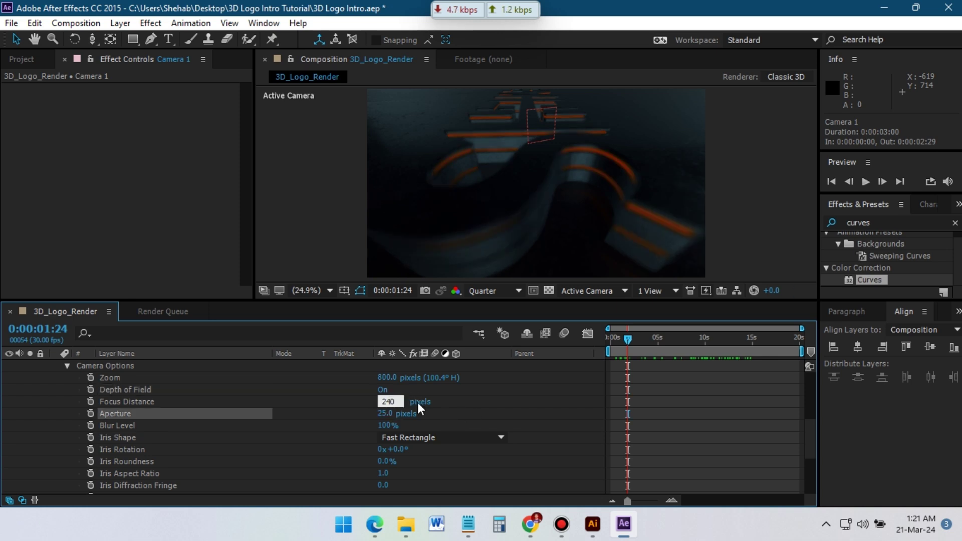
pyautogui.write('0')
pyautogui.press('Return')
pyautogui.click(390, 402)
pyautogui.write('2600')
pyautogui.press('Return')
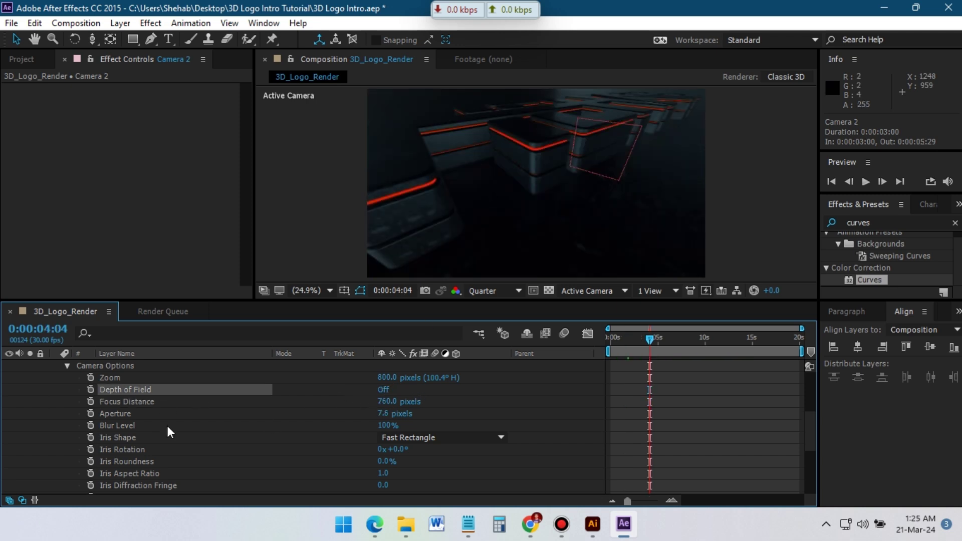
# - Turn on depth of field for Camera 2 and set its aperture to 5 pixels
pyautogui.scroll(3, 55, 450)
pyautogui.click(54, 449)
pyautogui.click(53, 448)
pyautogui.scroll(-3, 154, 421)
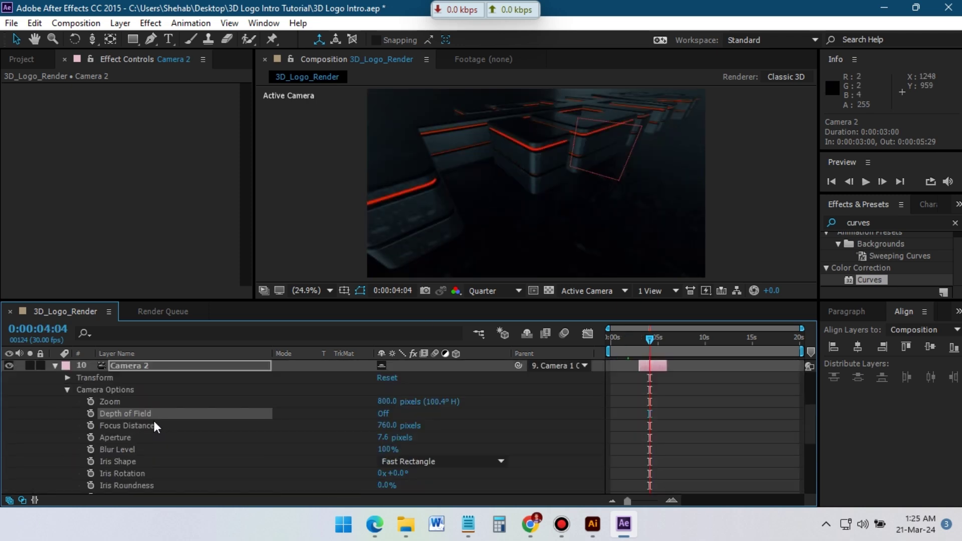
pyautogui.click(382, 414)
pyautogui.click(386, 438)
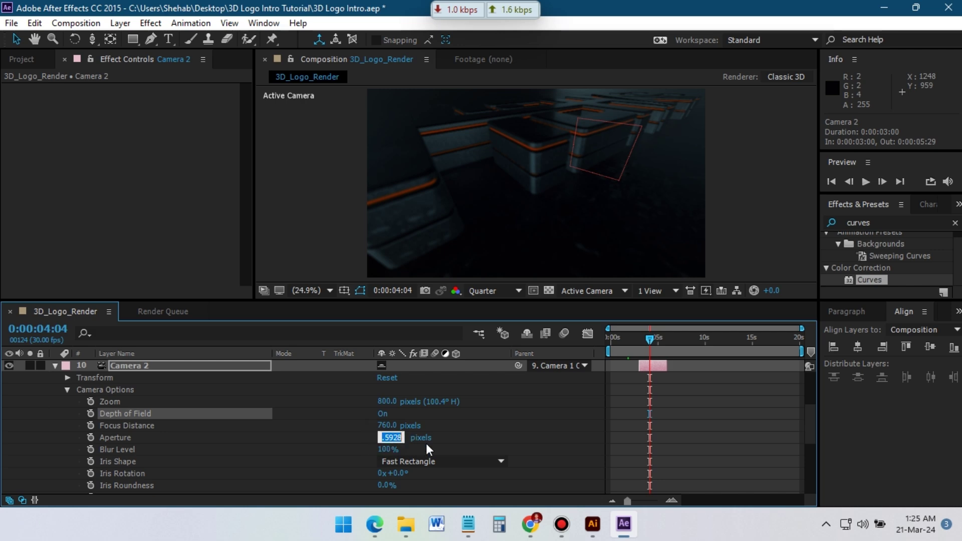
pyautogui.write('5')
pyautogui.press('Return')
# - Try a focus distance of 120 pixels for Camera 2, and set it to 100 pixels
pyautogui.click(387, 425)
pyautogui.write('120')
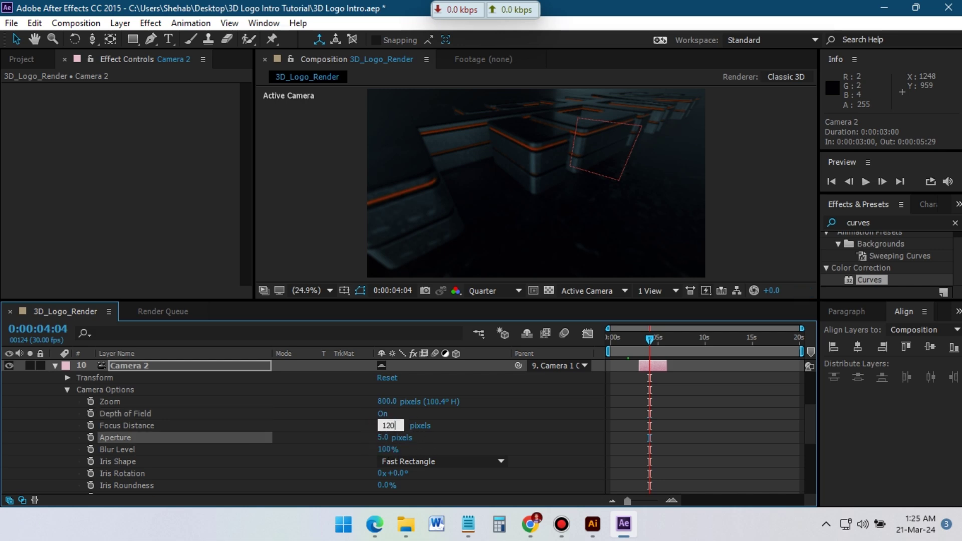
pyautogui.press('Return')
pyautogui.click(389, 426)
pyautogui.write('100')
pyautogui.press('Return')
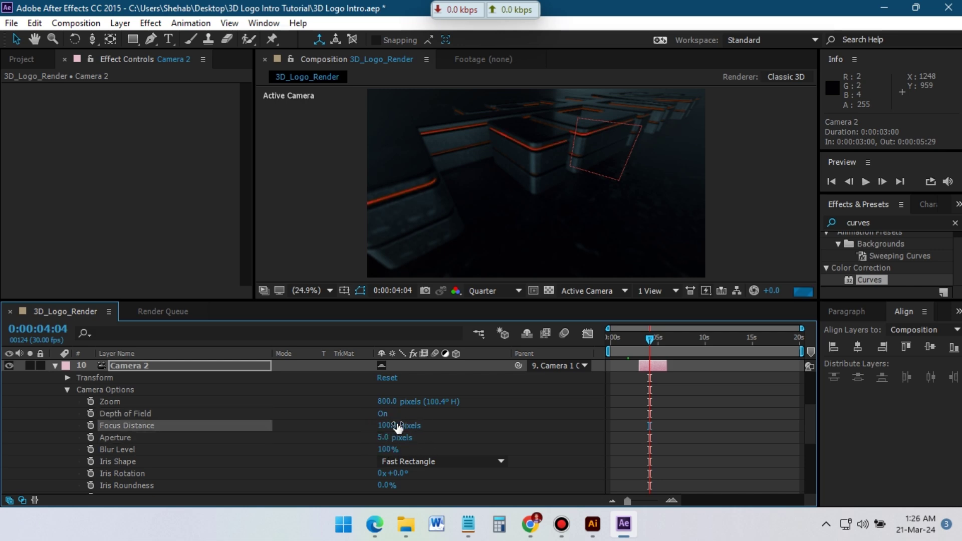
# - Try a focus distance of 150 pixels for Camera 2, and set it to 120 pixels
pyautogui.click(399, 425)
pyautogui.write('150')
pyautogui.press('Return')
pyautogui.click(387, 425)
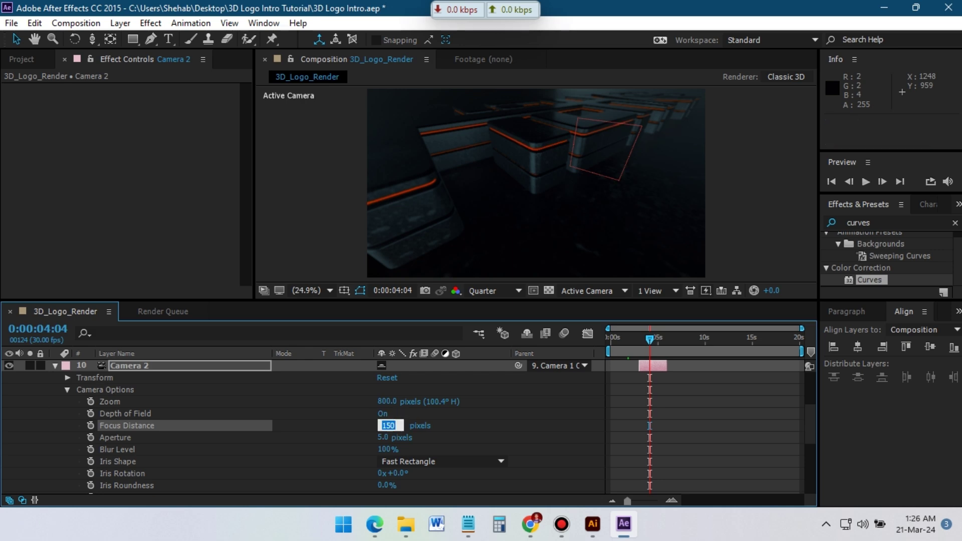
pyautogui.write('120')
pyautogui.press('Return')
# - Try aperture values of 3 and 10 pixels for Camera 2, and set the aperture to 3 pixels
pyautogui.click(385, 437)
pyautogui.write('3')
pyautogui.press('Return')
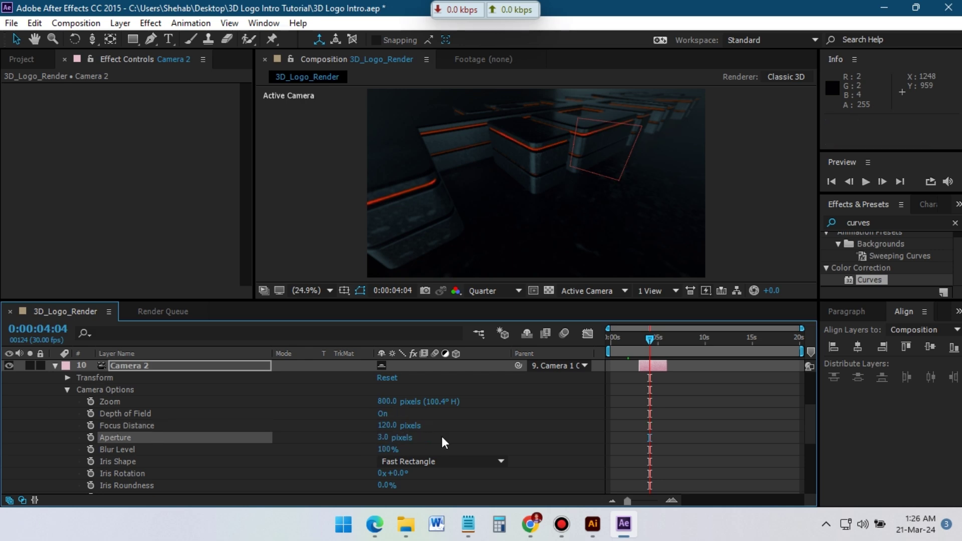
pyautogui.click(395, 438)
pyautogui.write('10')
pyautogui.press('Return')
pyautogui.click(393, 437)
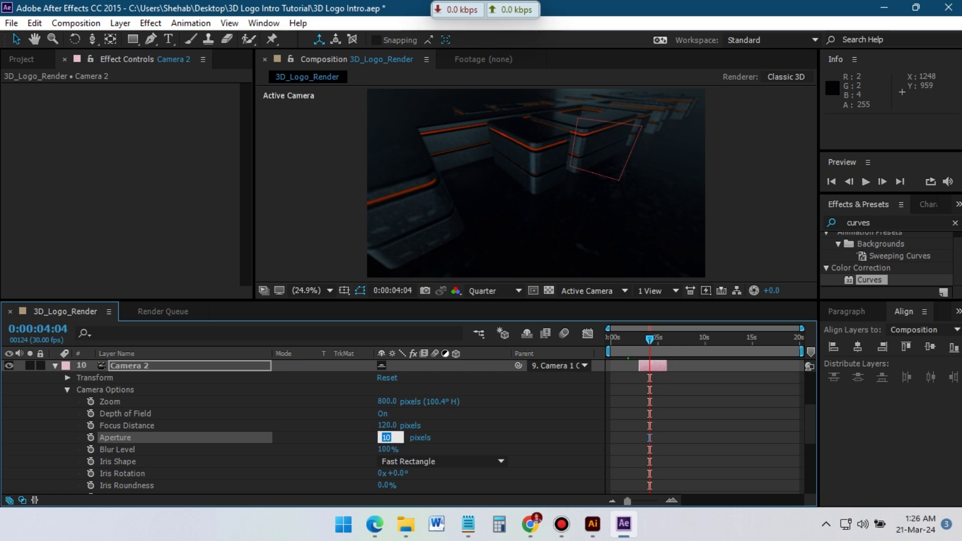
pyautogui.write('3')
pyautogui.press('Return')
# - Compare the Camera 2 shot with depth of field switched off and on, including at 0:00:05:01
pyautogui.click(383, 414)
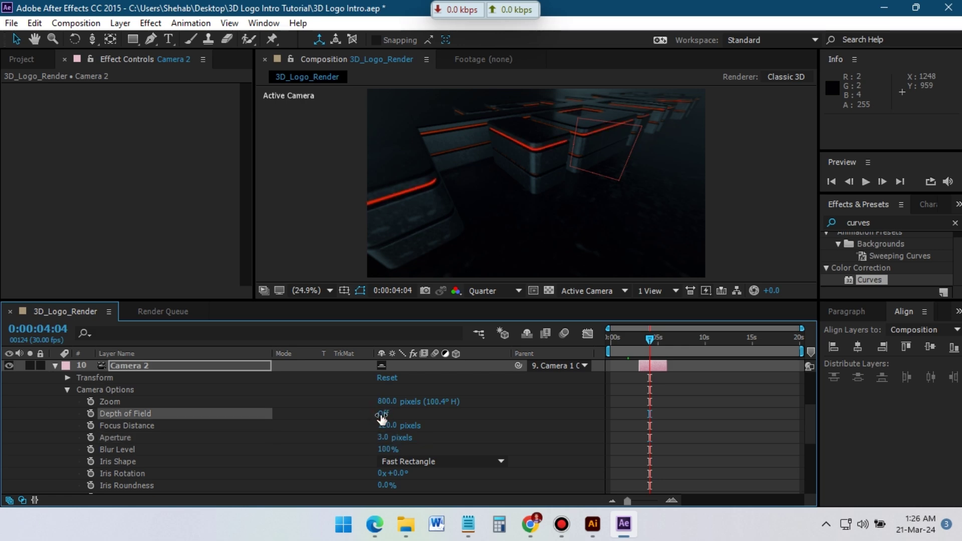
pyautogui.click(658, 346)
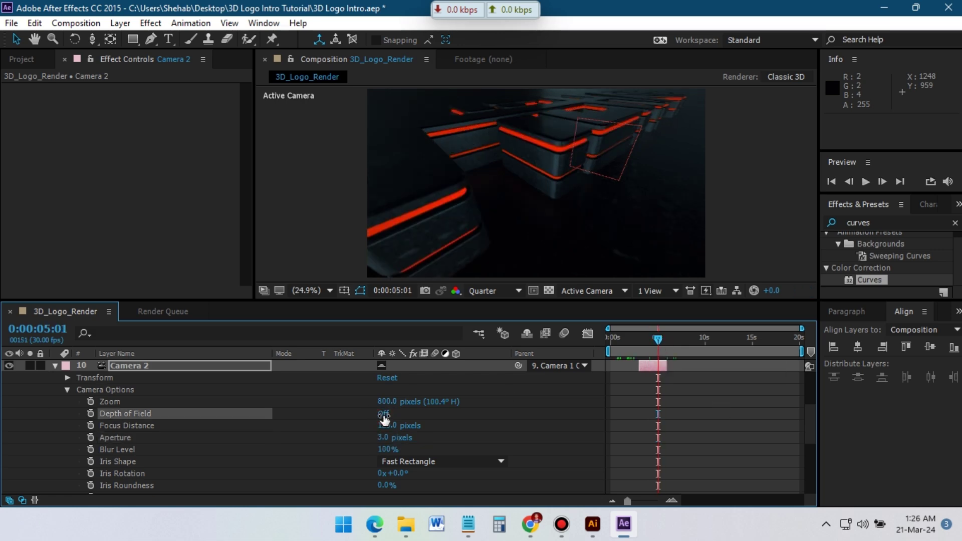
pyautogui.click(384, 415)
pyautogui.click(384, 416)
pyautogui.click(384, 415)
pyautogui.click(384, 416)
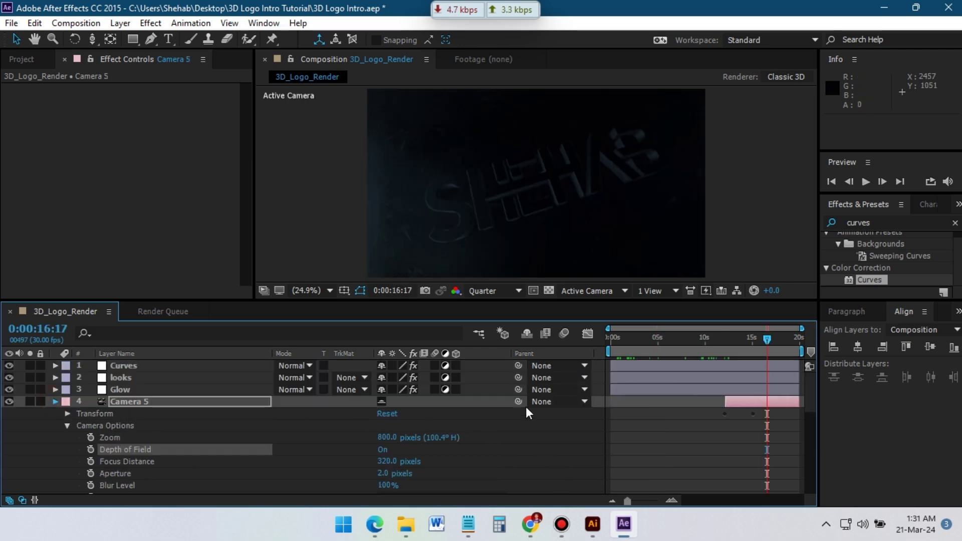
# - Collapse Camera 5's properties and scrub through the timeline to review the camera shots, finishing at the start
pyautogui.hotkey('ctrl', '`')
pyautogui.moveTo(751, 346); pyautogui.dragTo(686, 348)
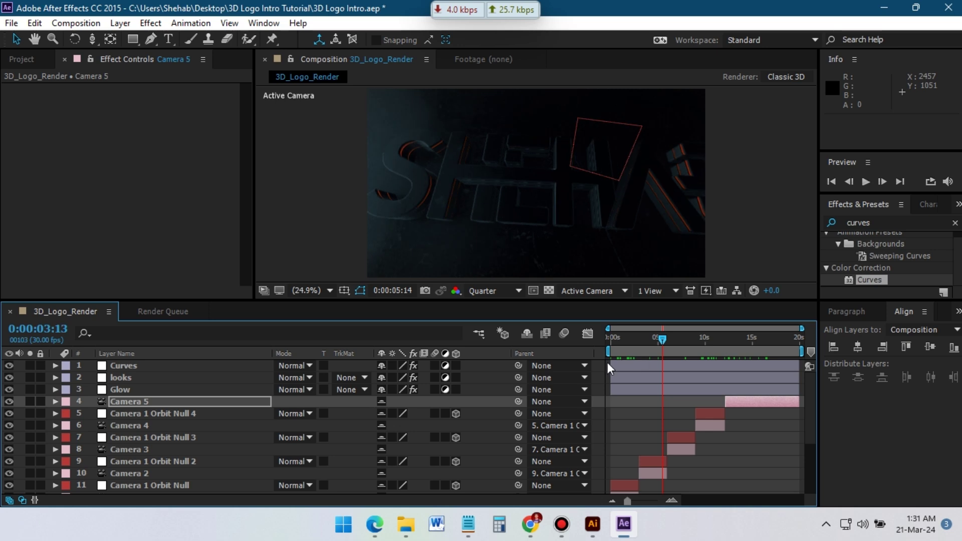
pyautogui.press('Home')
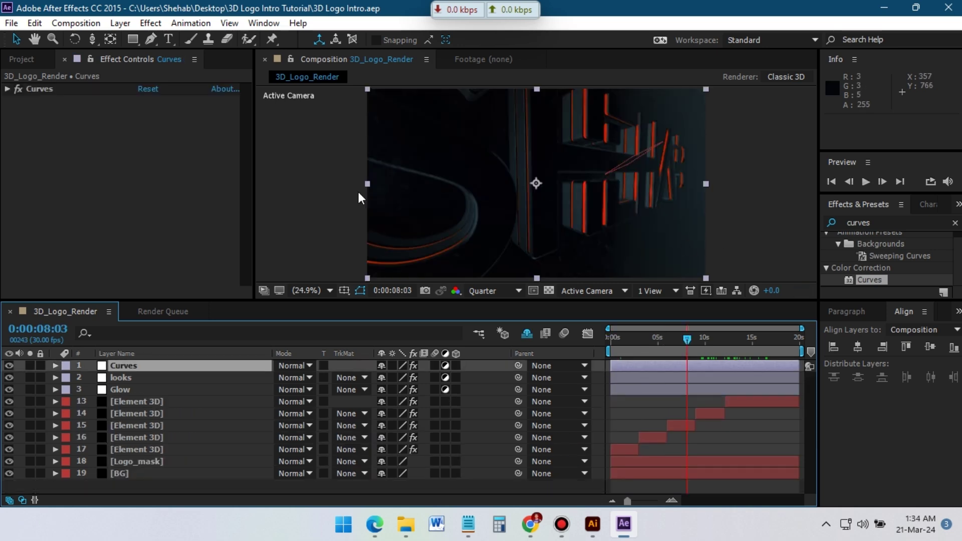
# - Add 3D_Logo_Render to the render queue and set its output module to AfterCodecs .mp4 with audio output off
pyautogui.click(73, 24)
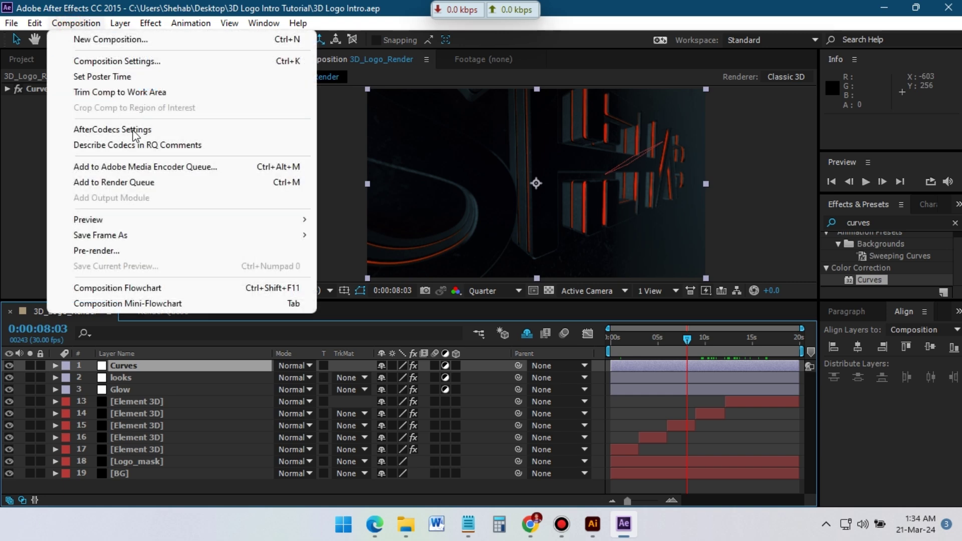
pyautogui.click(115, 185)
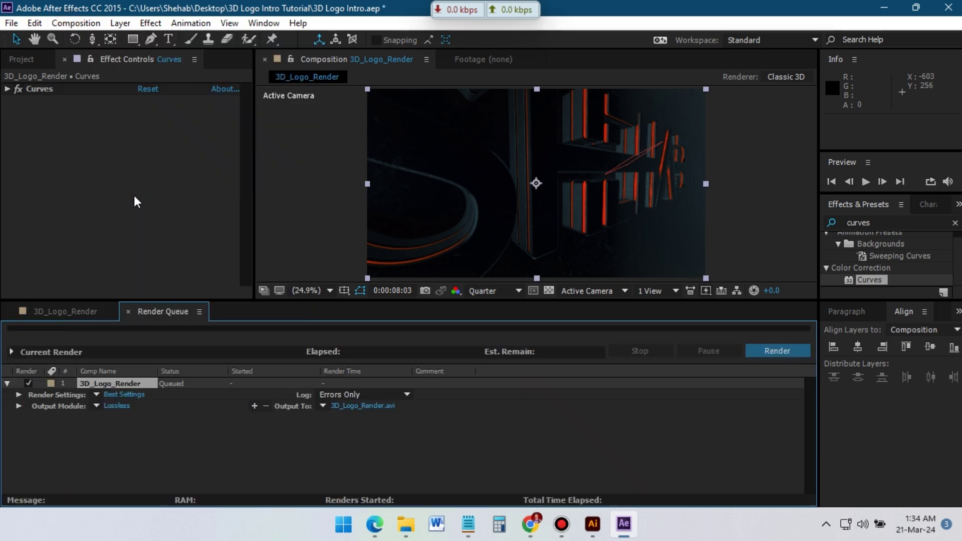
pyautogui.click(119, 406)
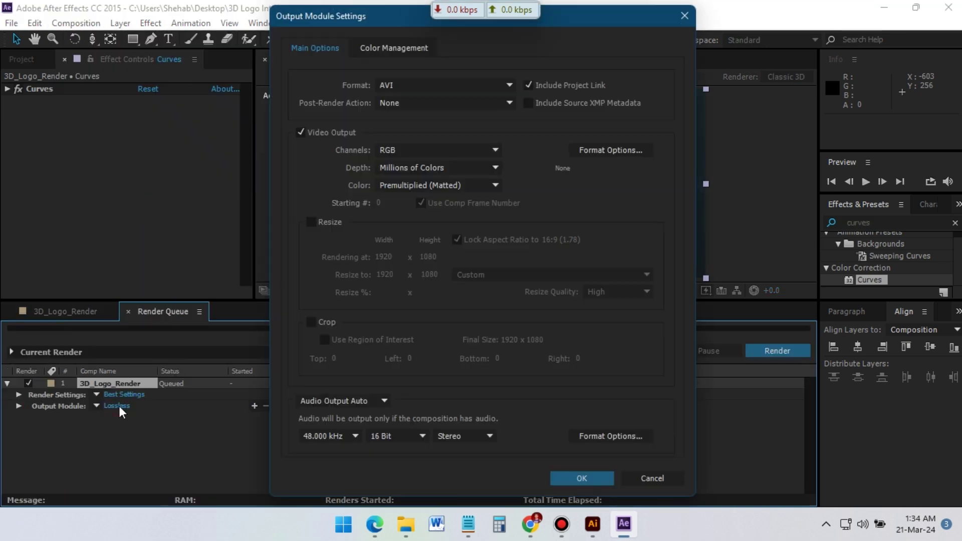
pyautogui.click(411, 86)
pyautogui.click(470, 149)
pyautogui.click(362, 401)
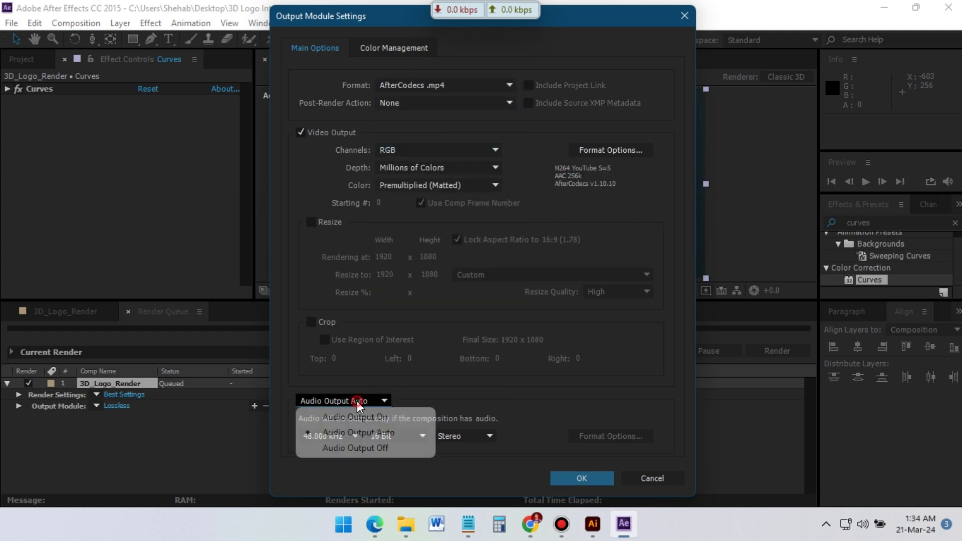
pyautogui.click(377, 449)
pyautogui.click(579, 476)
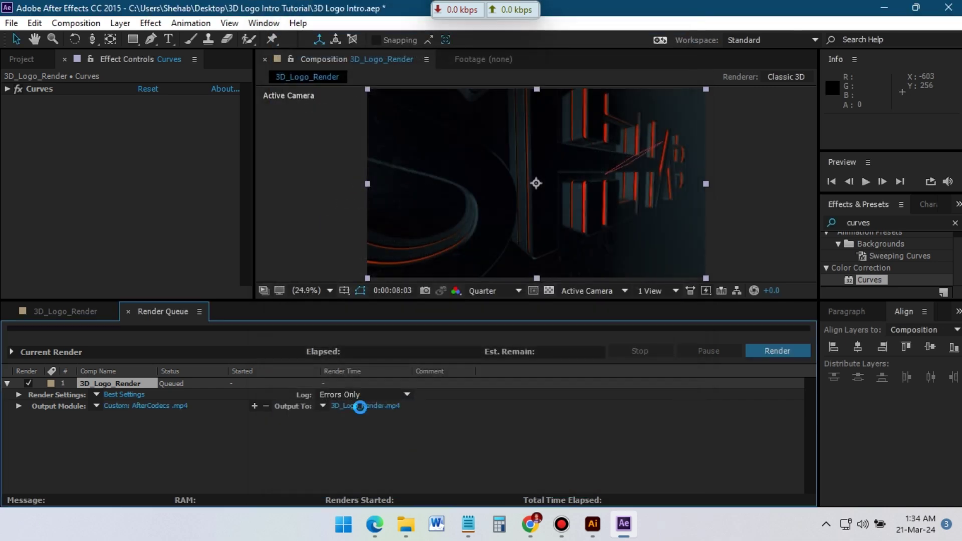
# - Set the output file to 3D_Logo_Render.mp4 in the desktop folder 3D Logo Intro Tutorial, and start the render
pyautogui.click(360, 406)
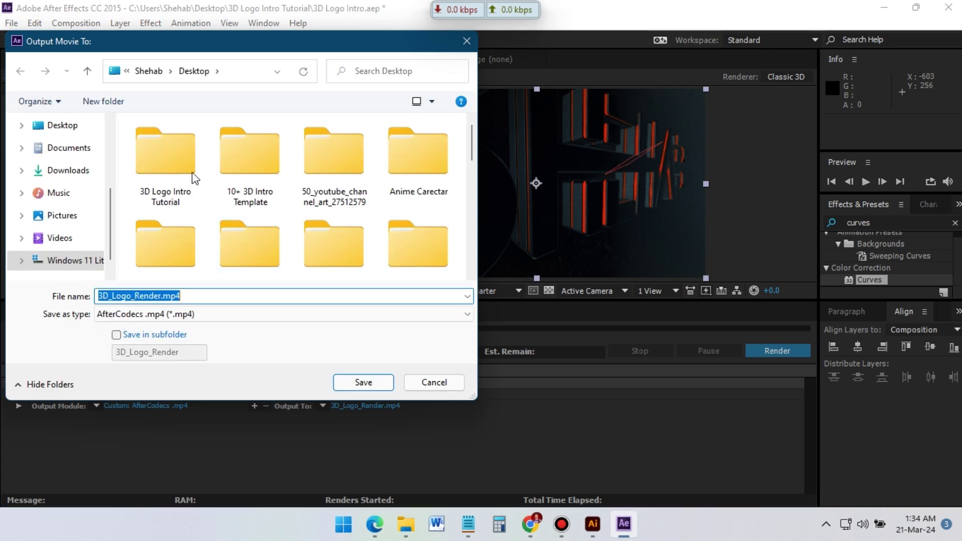
pyautogui.click(65, 128)
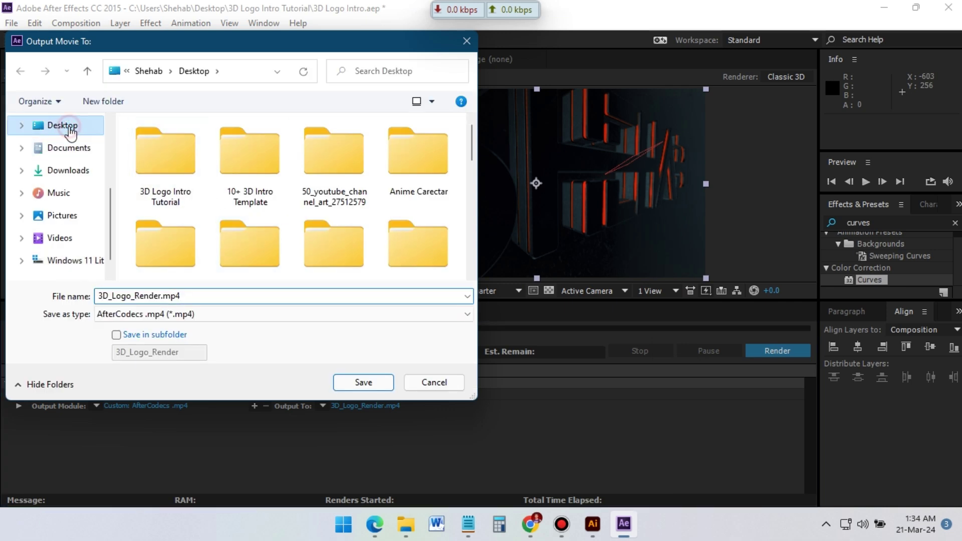
pyautogui.doubleClick(178, 160)
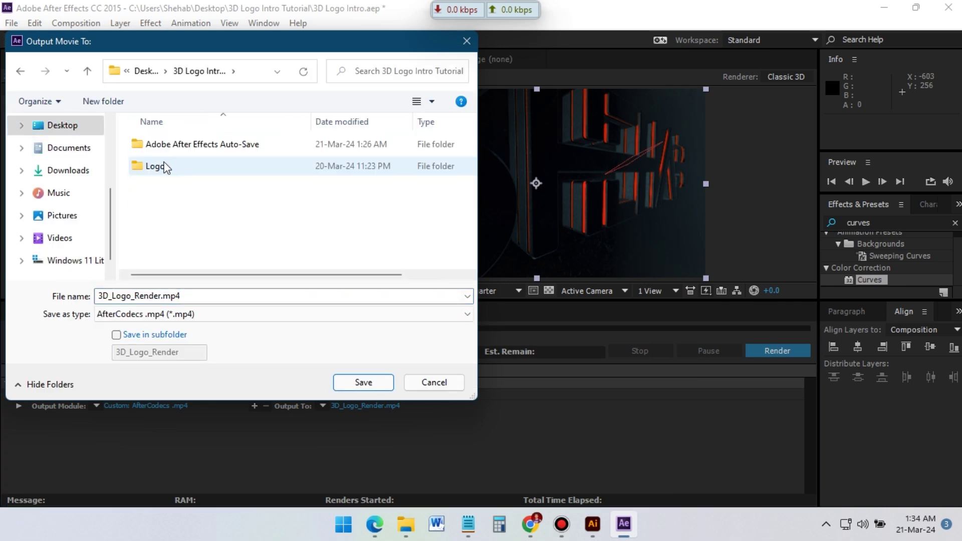
pyautogui.click(364, 382)
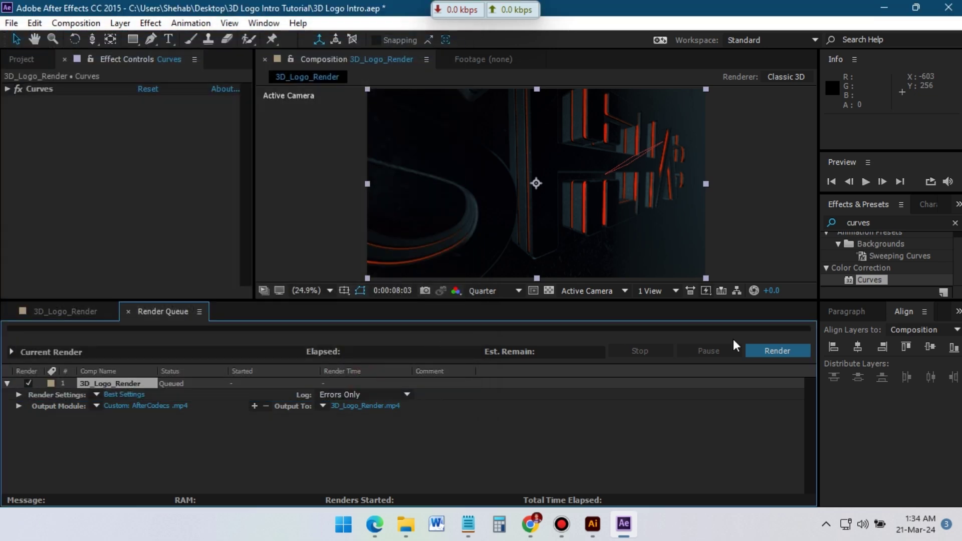
pyautogui.click(773, 349)
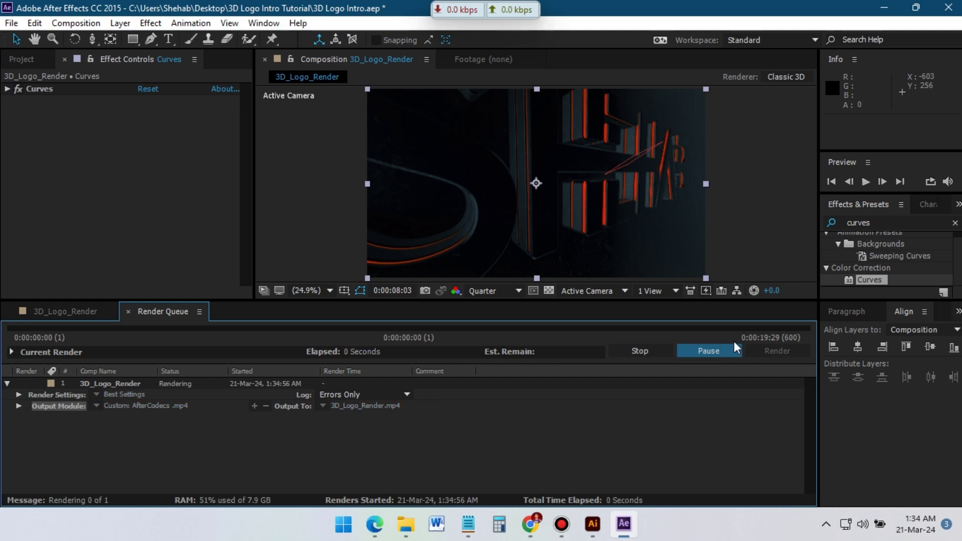